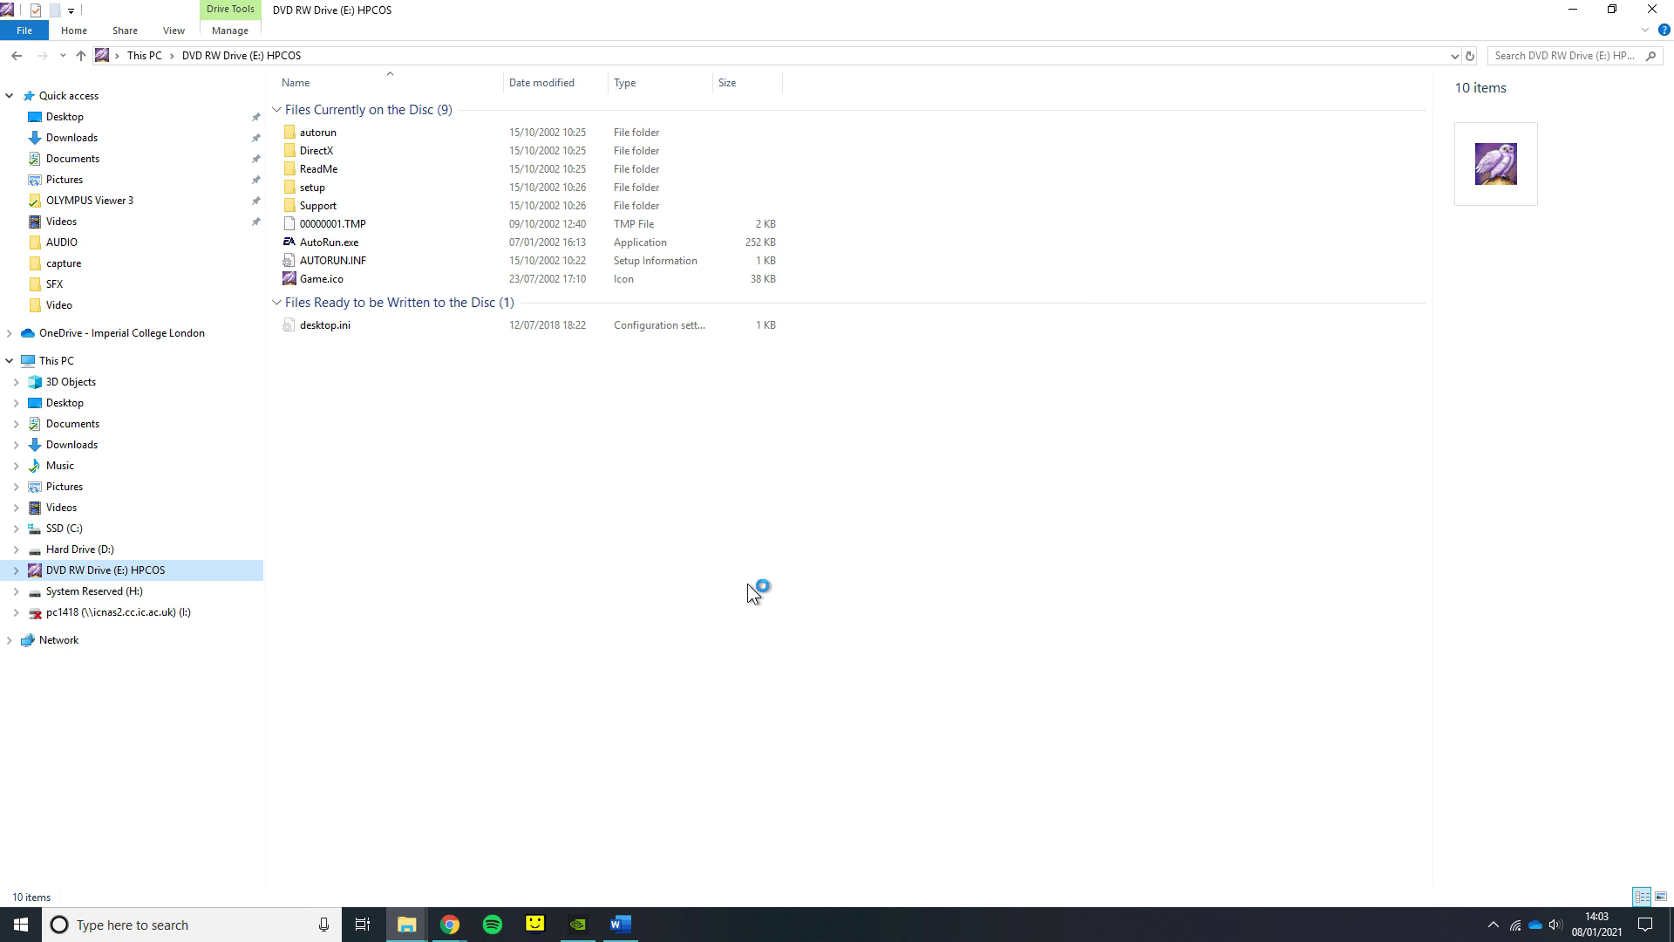
- Install Chamber of Secrets from the disc into a custom folder, declining the desktop shortcut
{"action": "key", "text": "Return"}
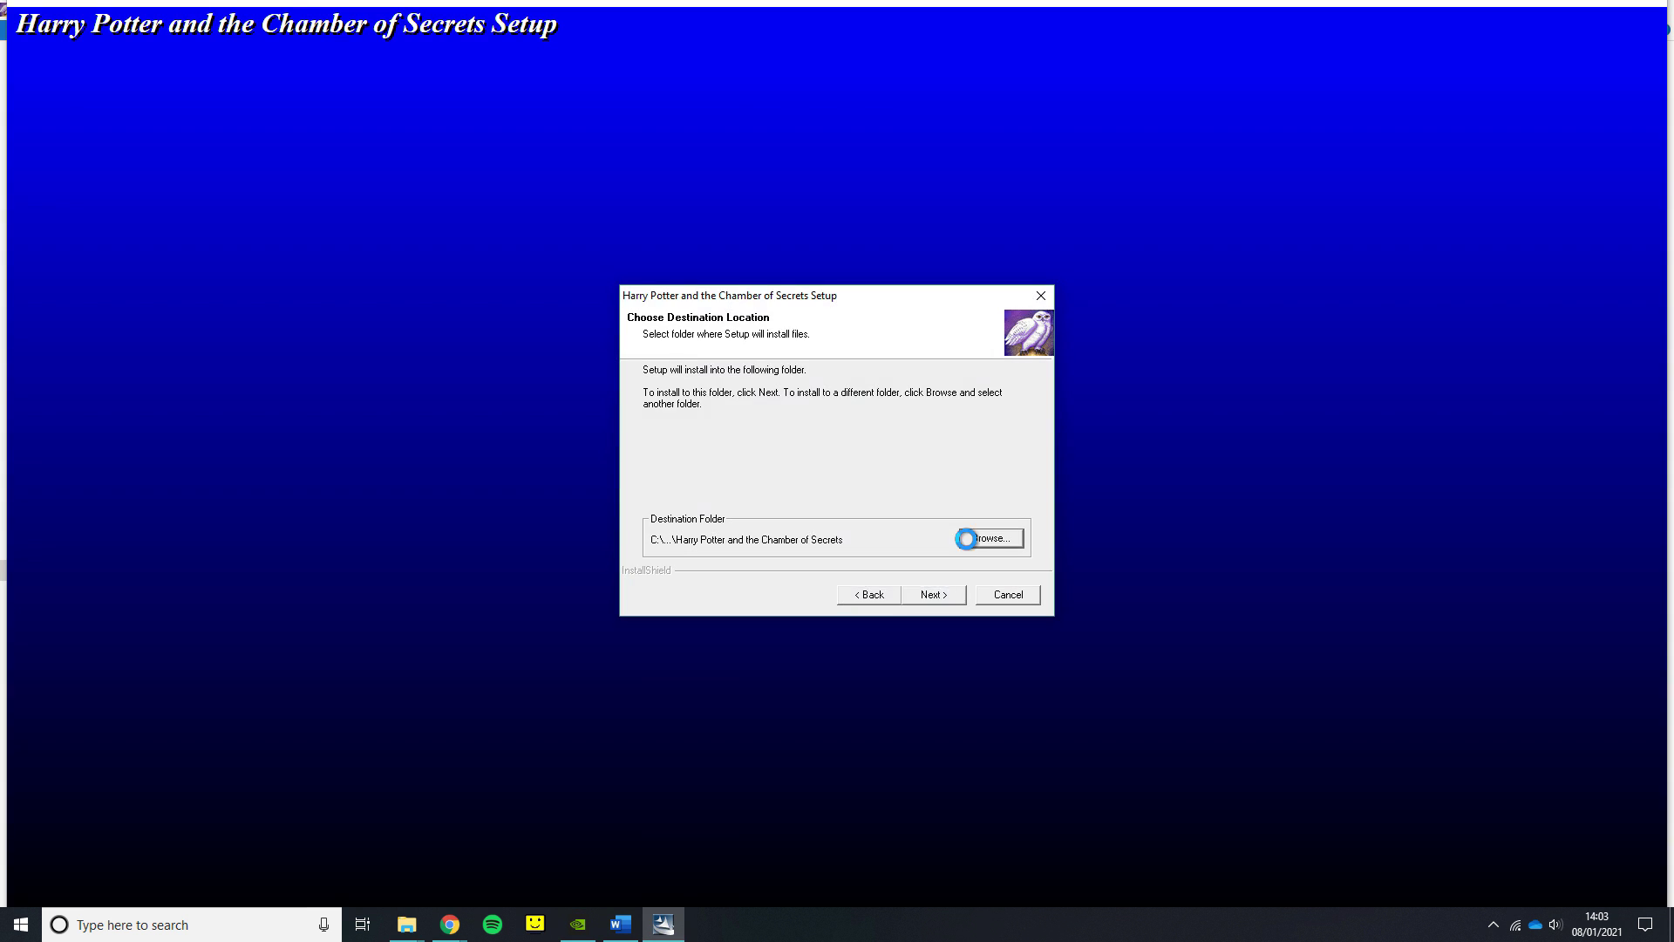
{"action": "left_click", "coordinate": [994, 538]}
{"action": "left_click", "coordinate": [860, 573]}
{"action": "left_click", "coordinate": [933, 594]}
{"action": "left_click", "coordinate": [930, 590]}
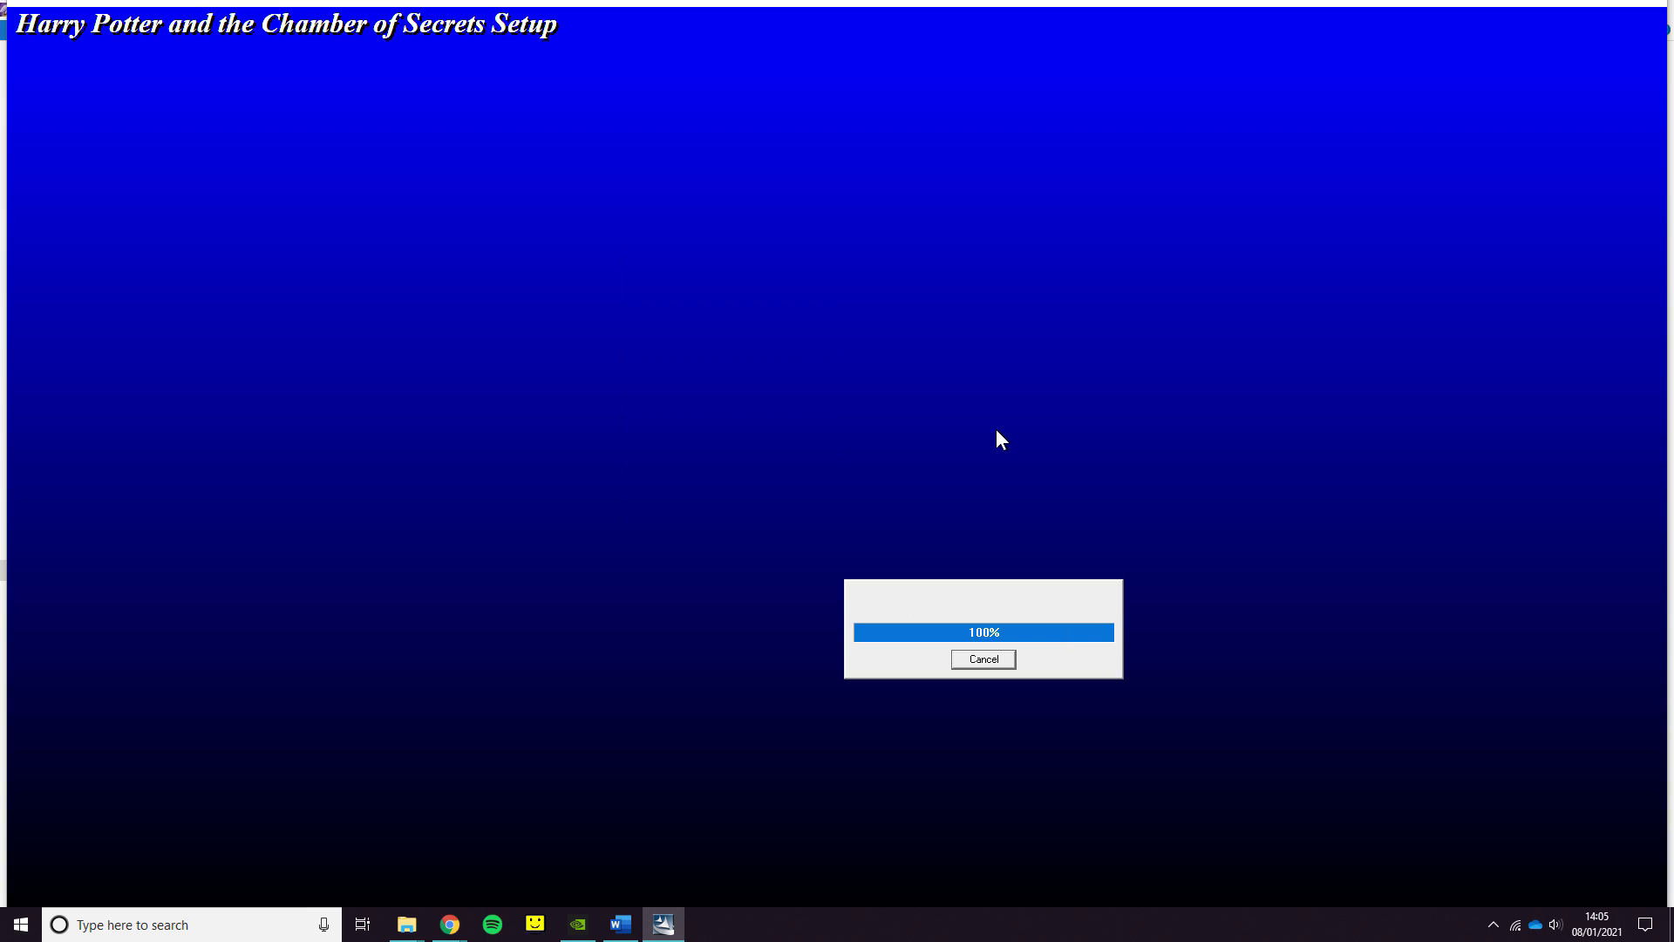
{"action": "left_click", "coordinate": [971, 521]}
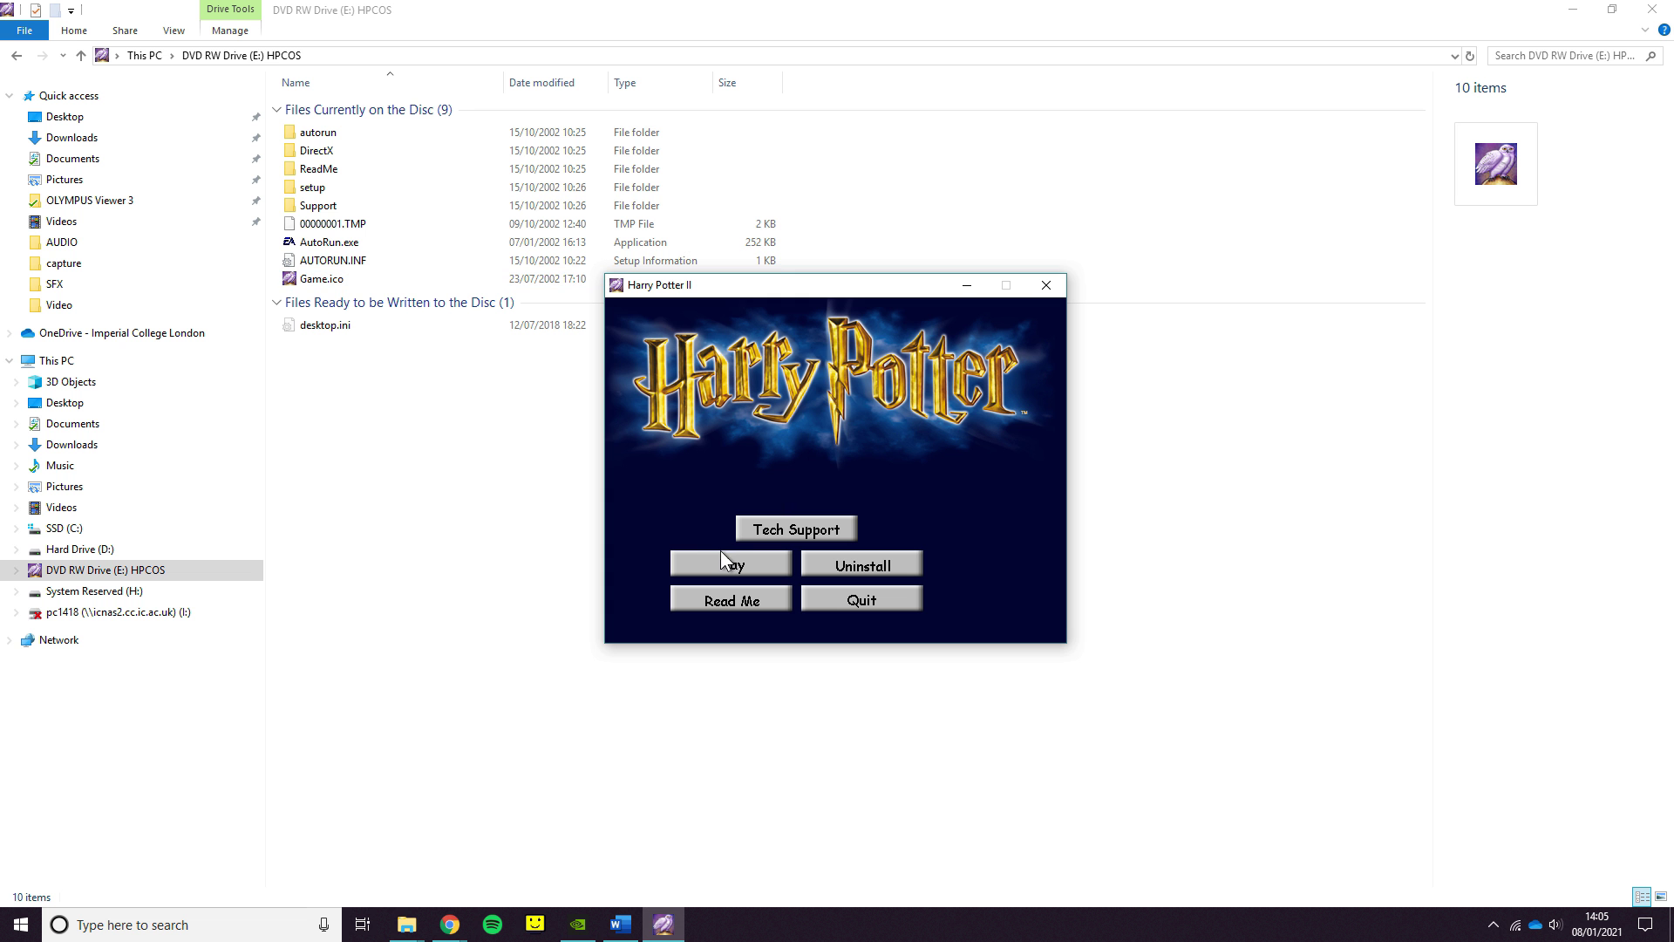
- Start the game from the Harry Potter II launcher, which fails with an Access Denied error
{"action": "left_click", "coordinate": [729, 563]}
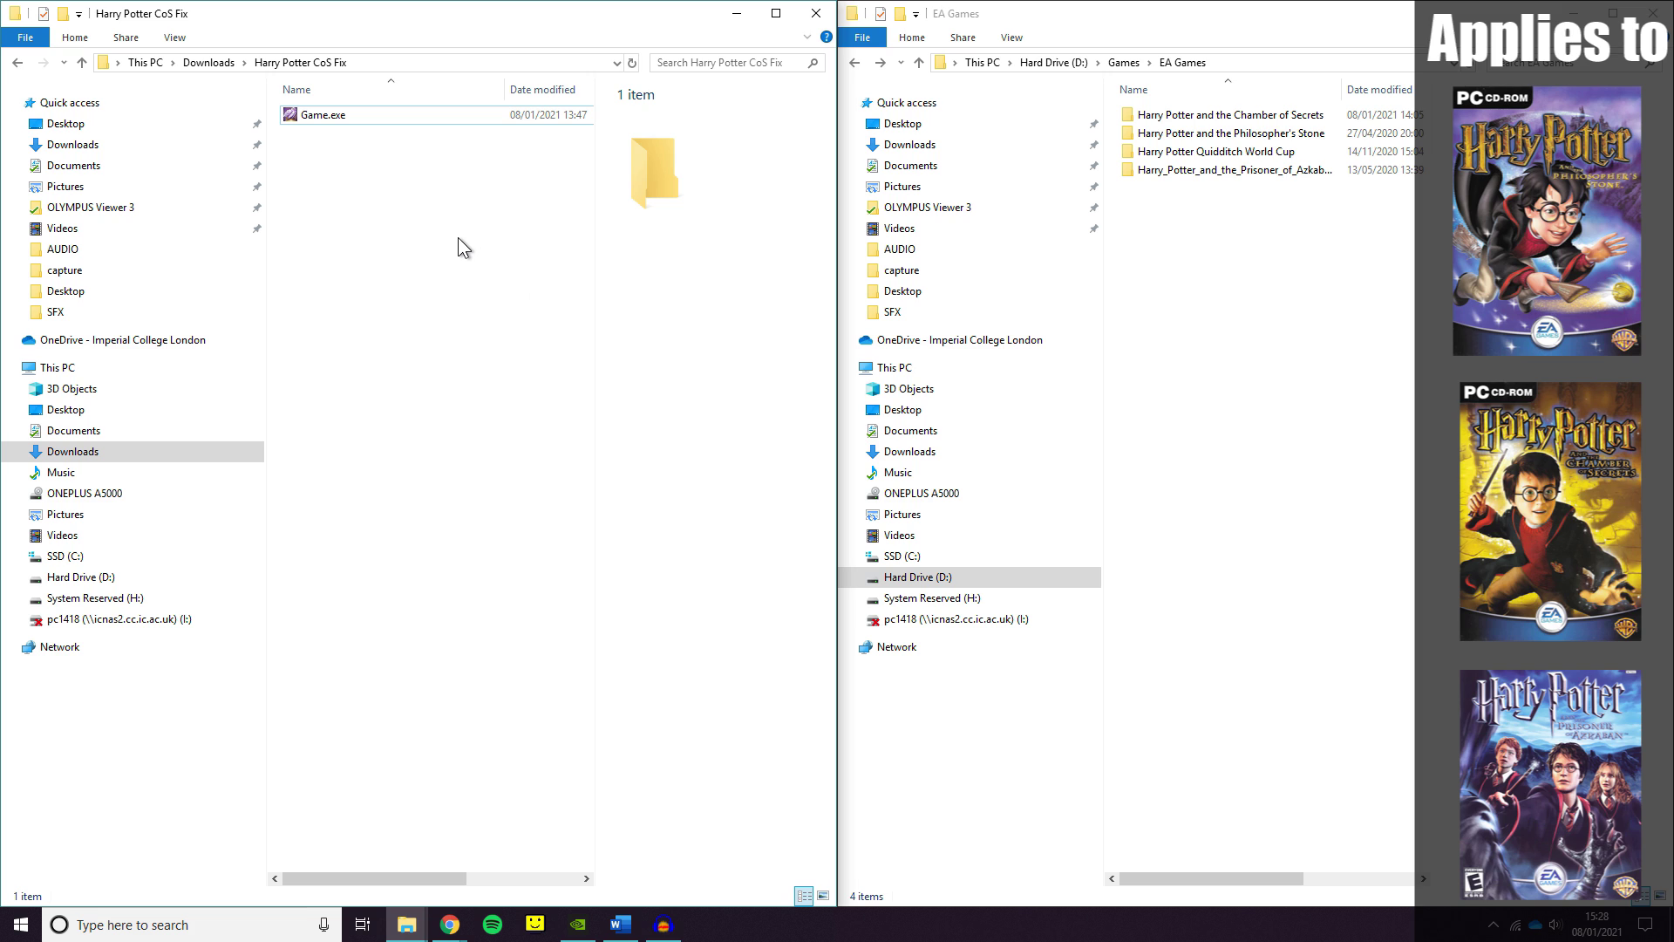
- Drag the patched Game.exe from the CoS Fix folder into Chamber of Secrets' system folder, replacing the original
{"action": "left_click", "coordinate": [340, 119]}
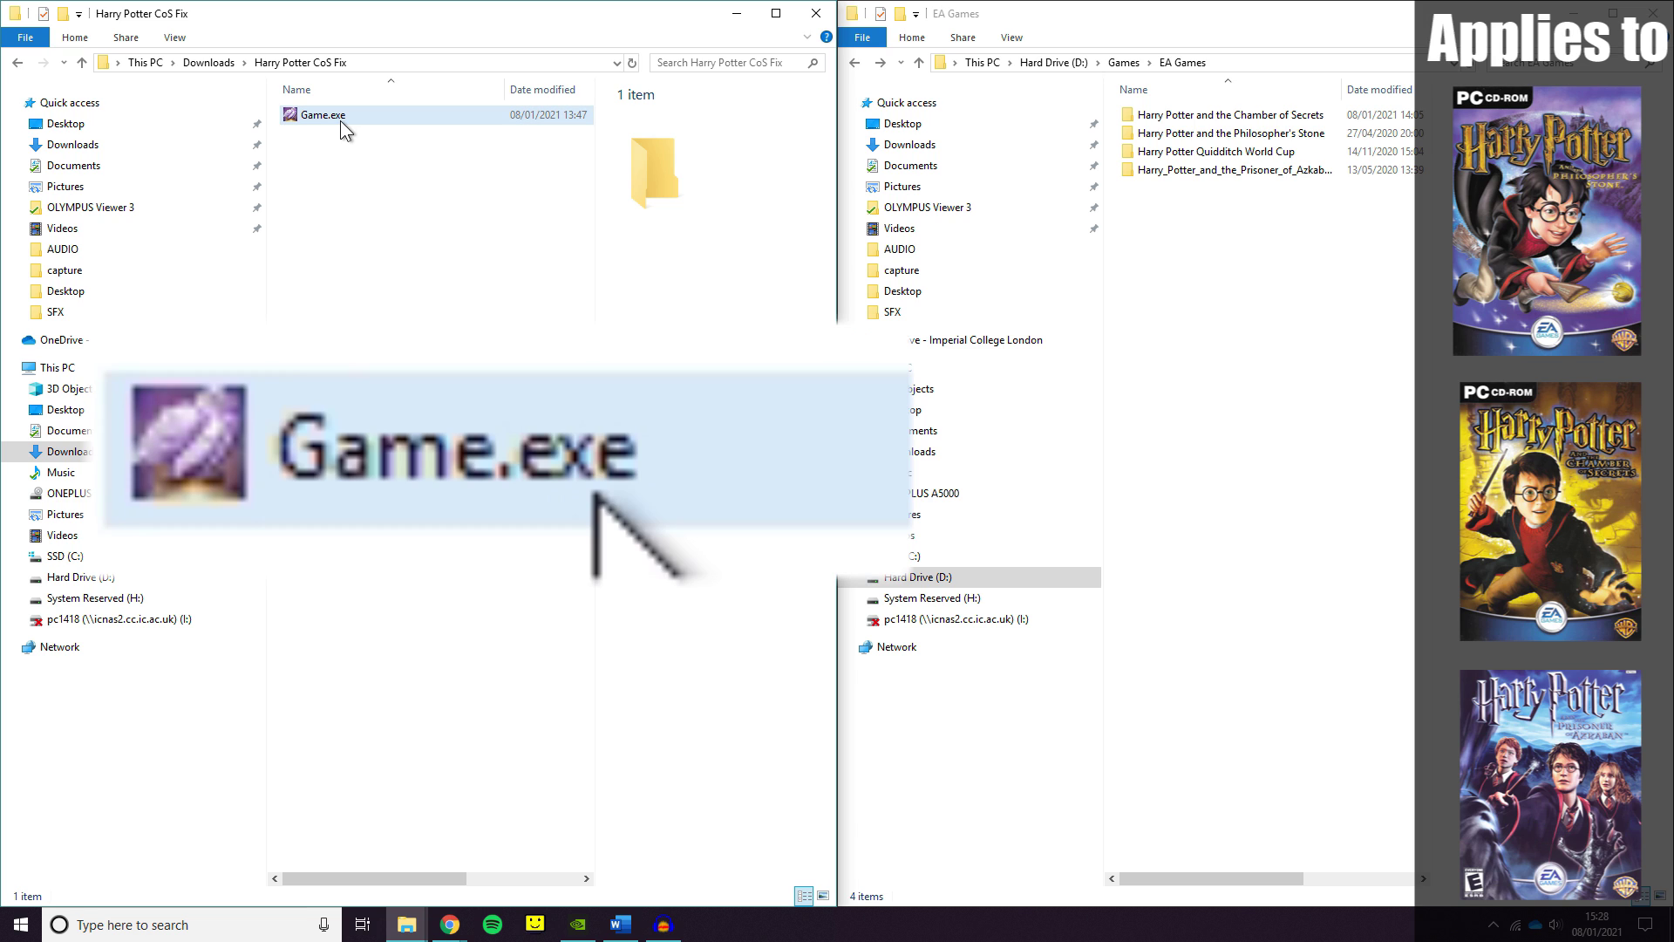
{"action": "left_click", "coordinate": [1253, 316]}
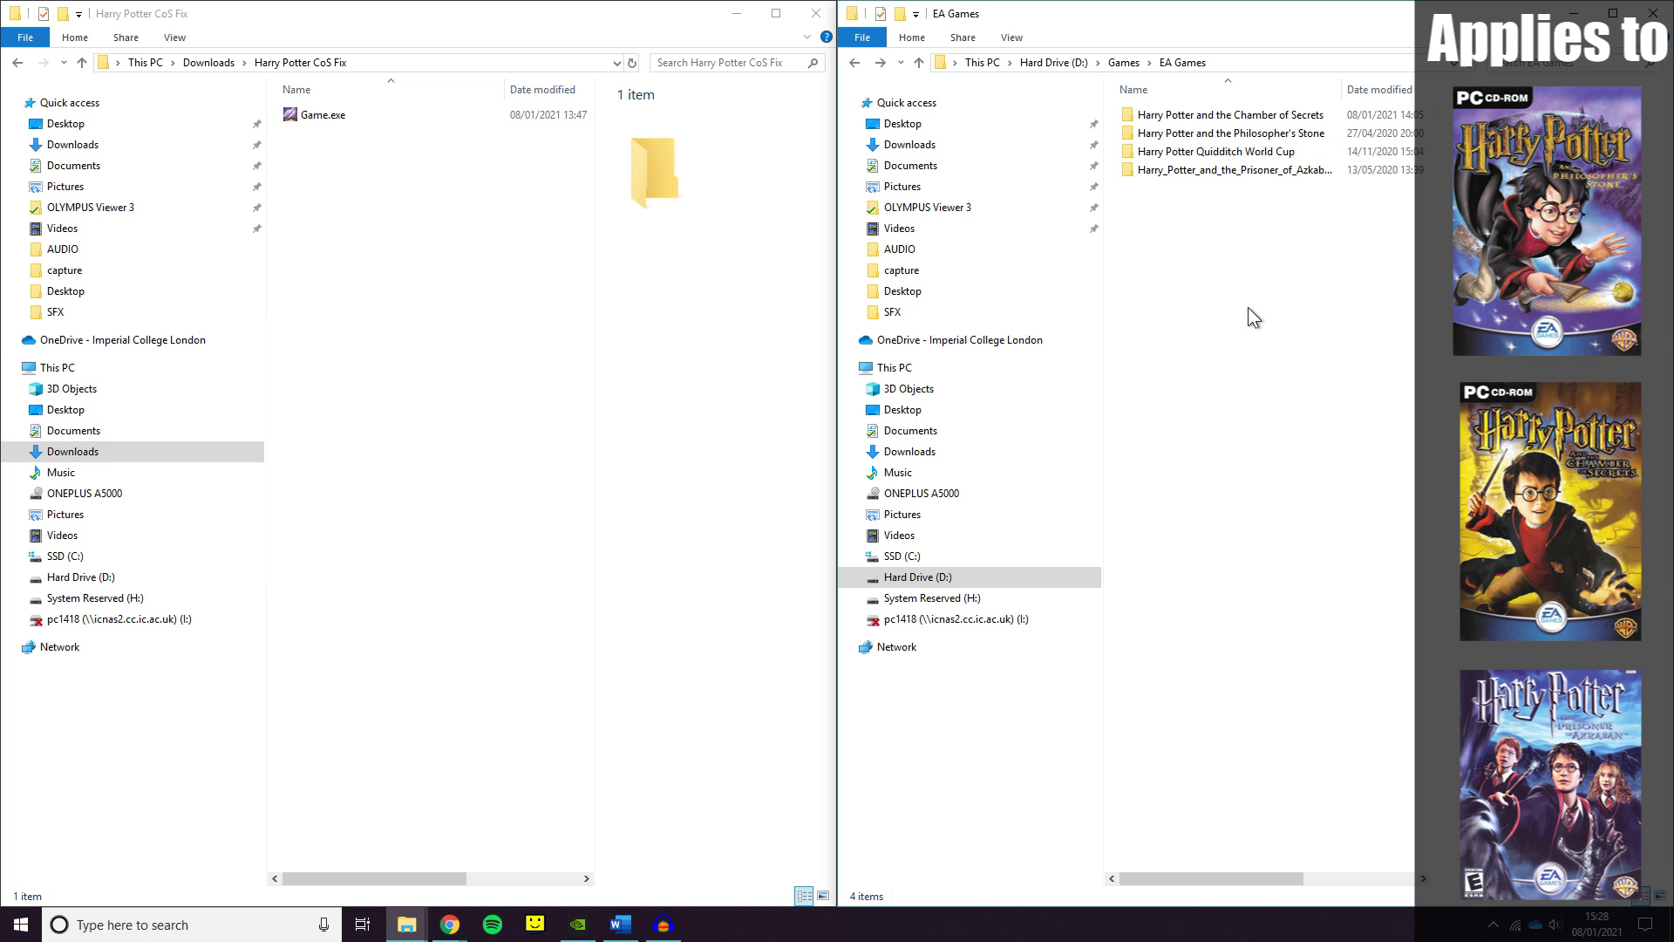
{"action": "double_click", "coordinate": [1234, 117]}
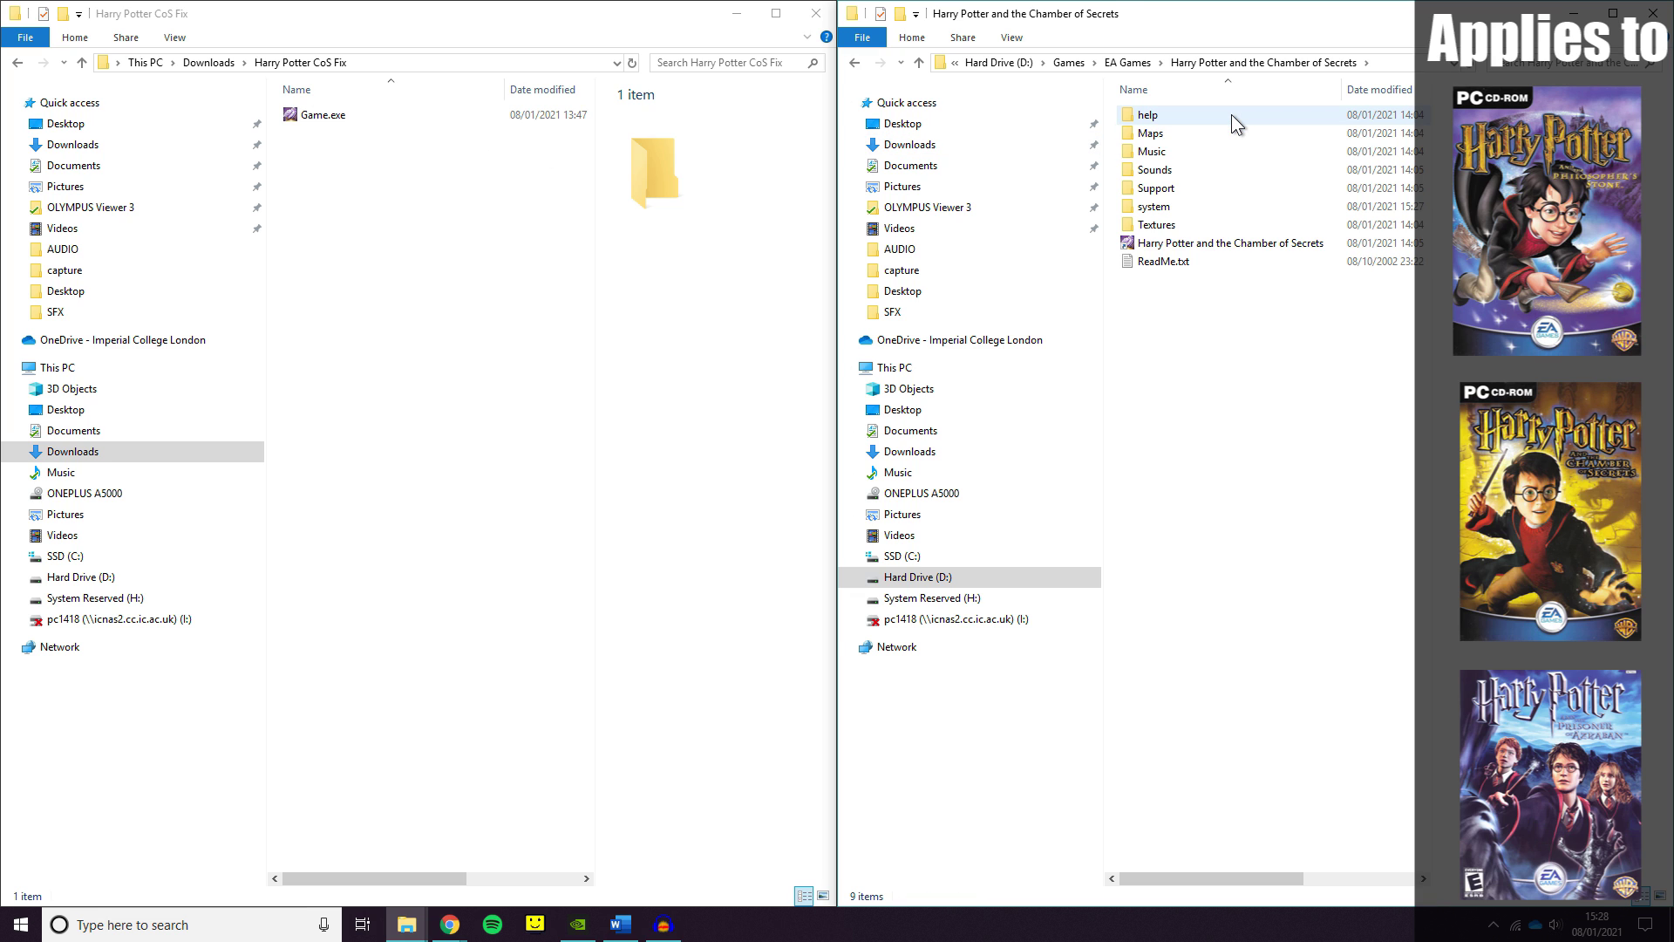
{"action": "double_click", "coordinate": [1169, 205]}
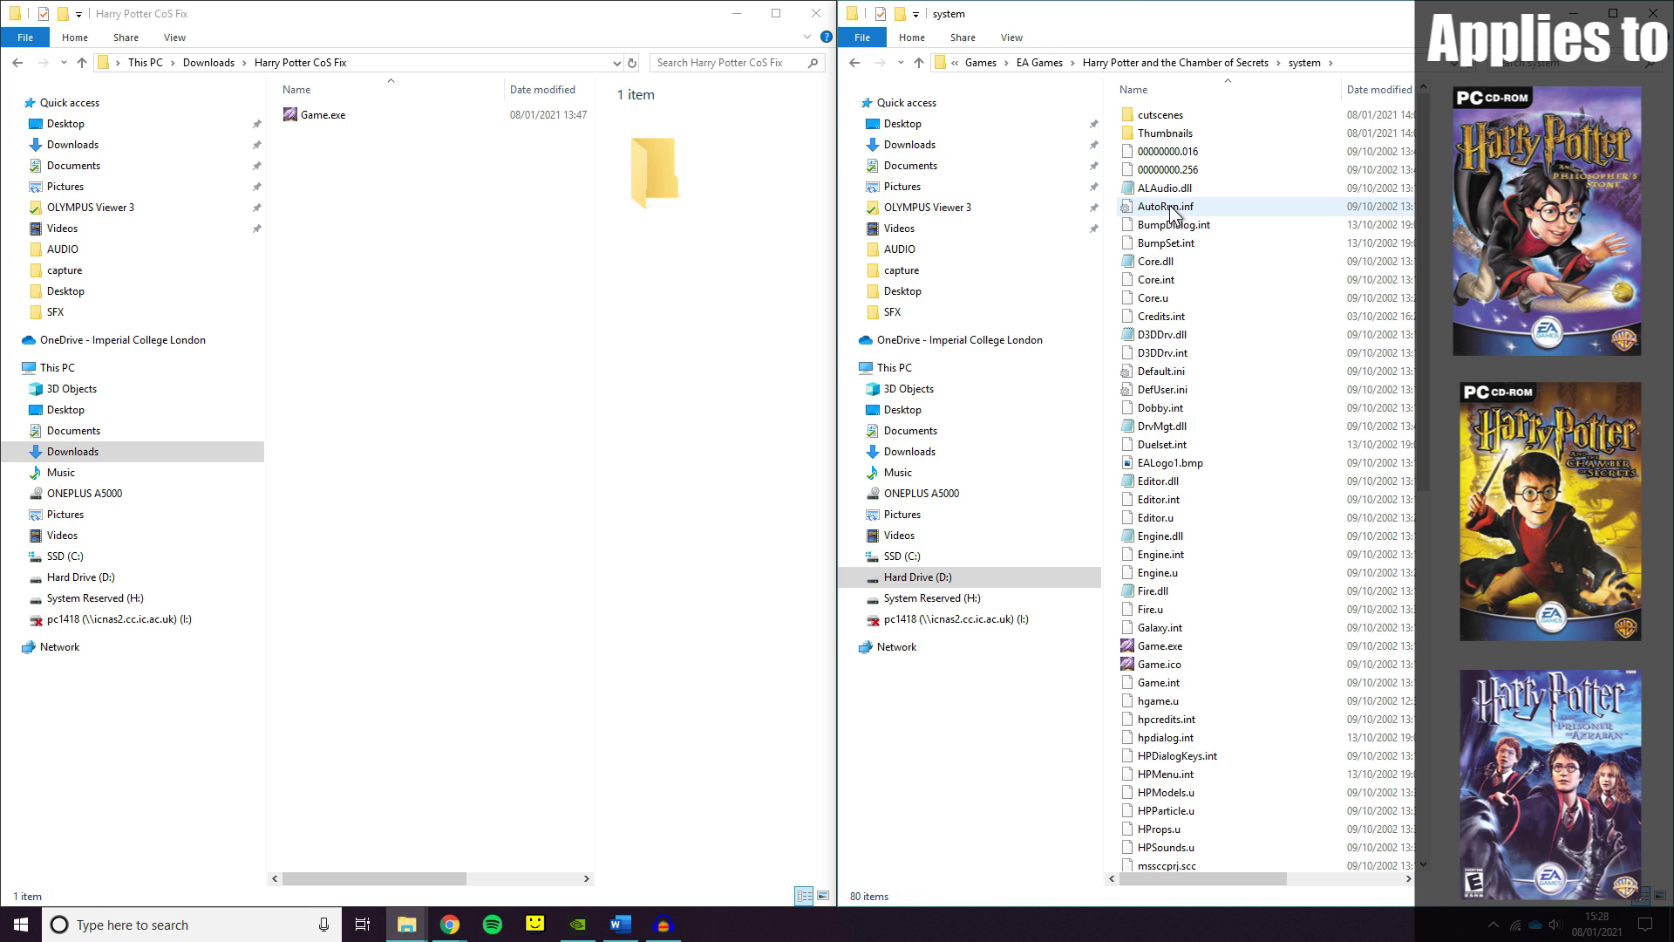
{"action": "left_click", "coordinate": [1169, 647]}
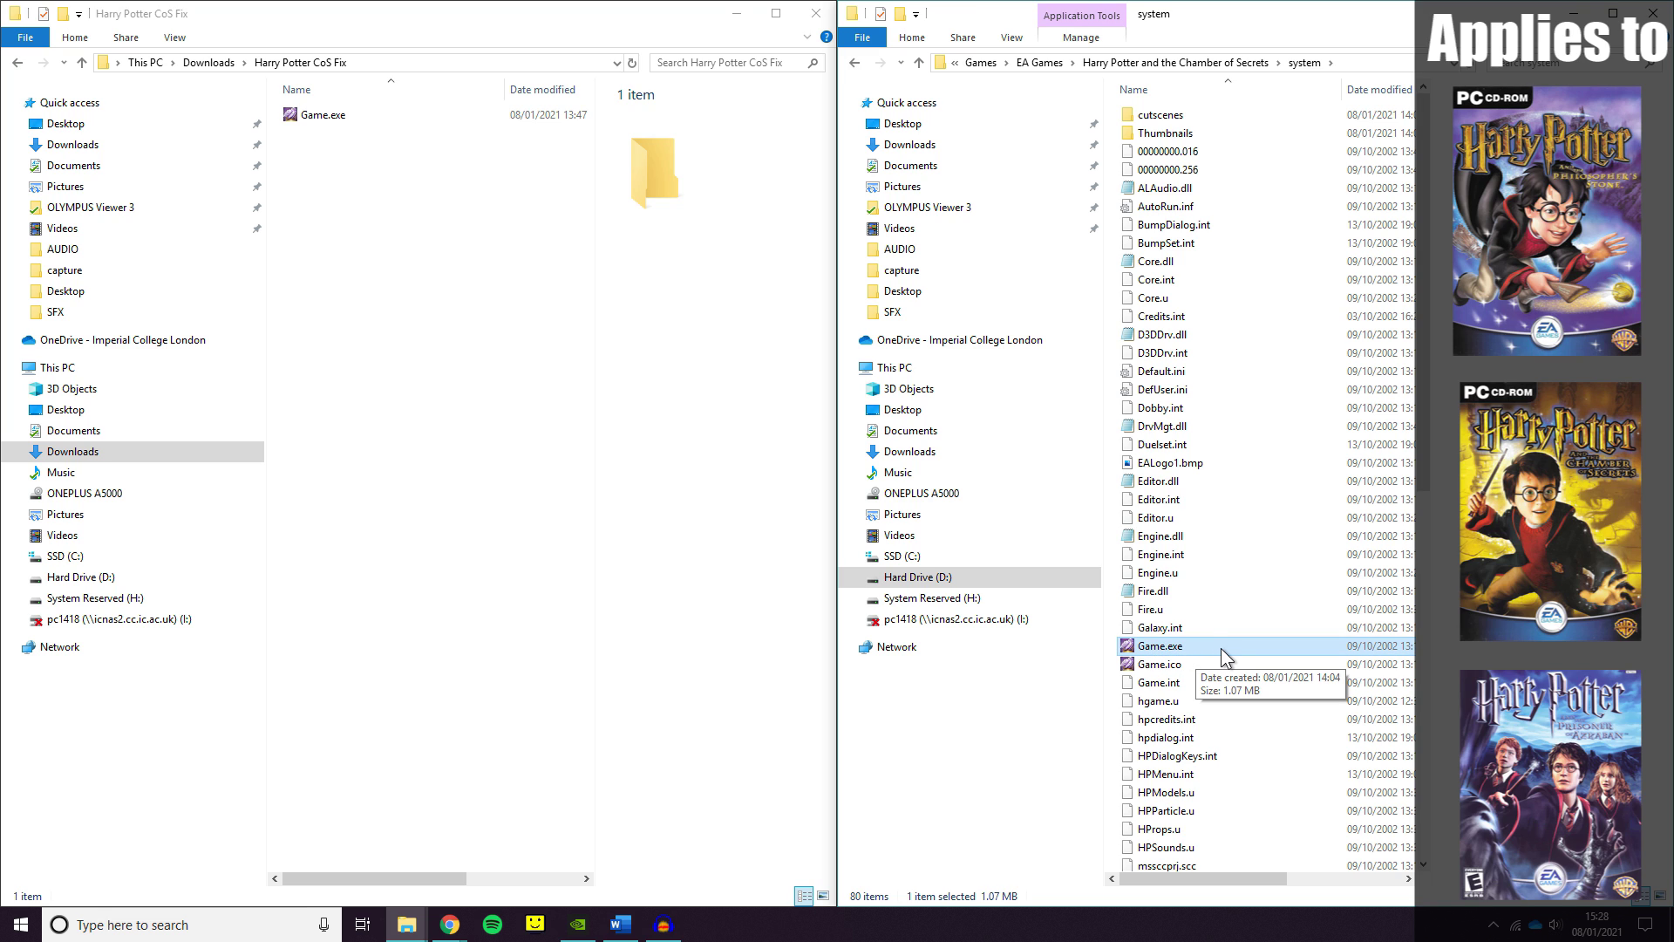
{"action": "left_click", "coordinate": [279, 38]}
{"action": "left_click_drag", "start_coordinate": [309, 120], "coordinate": [1190, 495]}
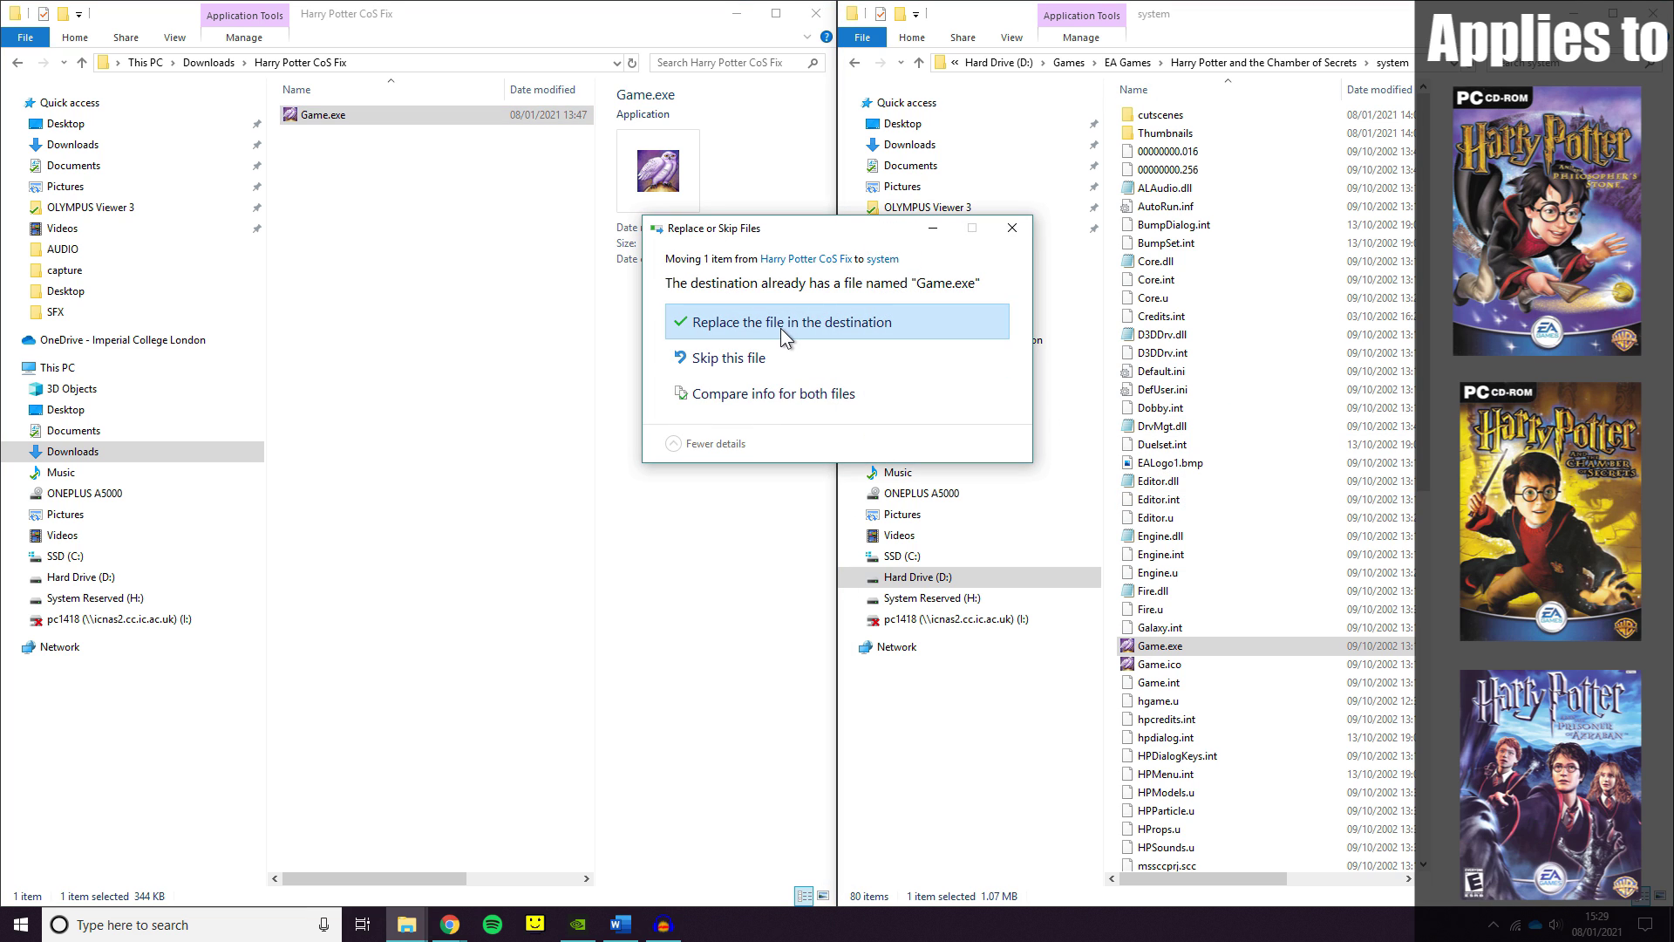
{"action": "left_click", "coordinate": [802, 320]}
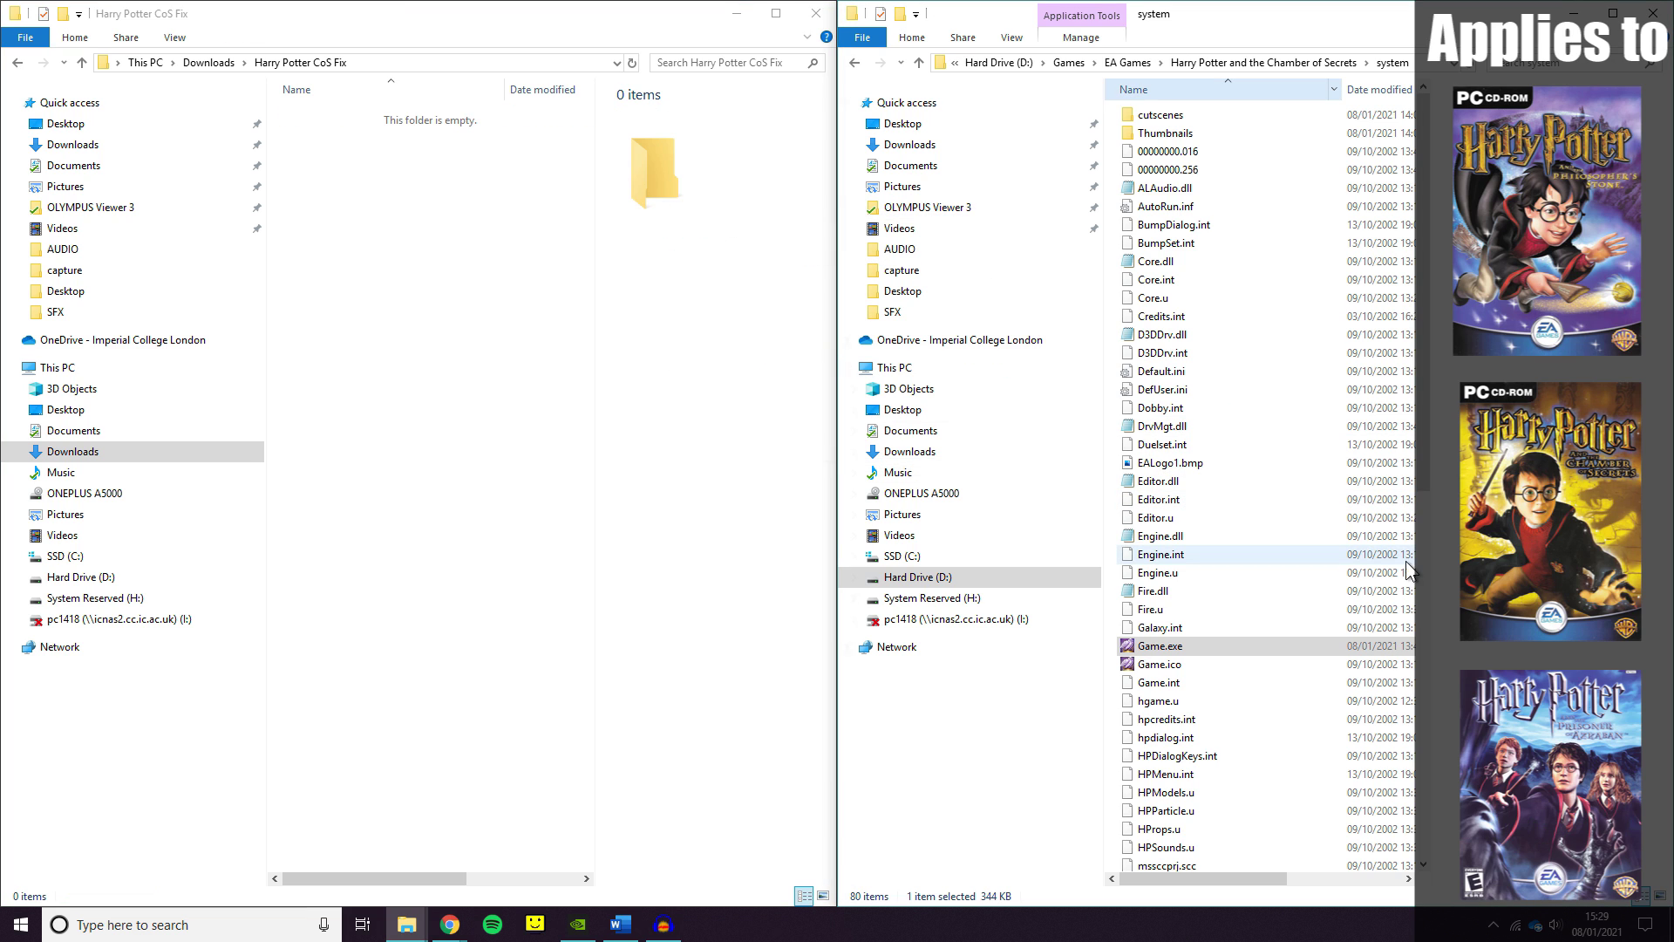
{"action": "left_click", "coordinate": [1177, 634]}
{"action": "left_click", "coordinate": [1188, 646]}
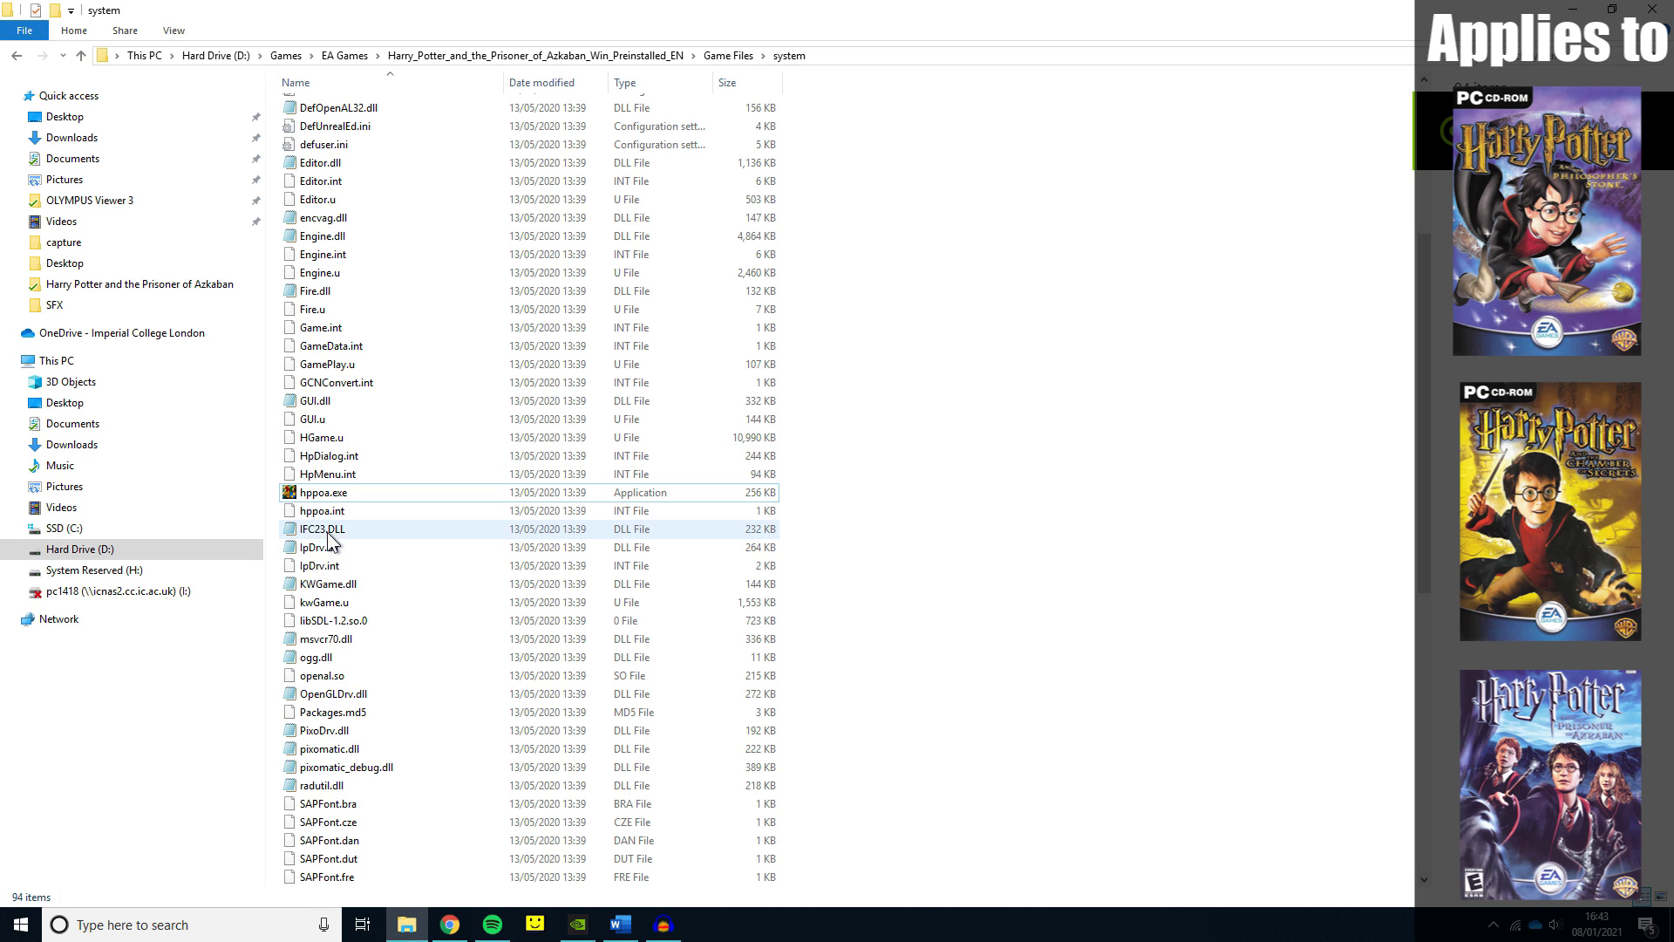
- Open the Compatibility settings in hppoa.exe's Properties
{"action": "left_click", "coordinate": [340, 496]}
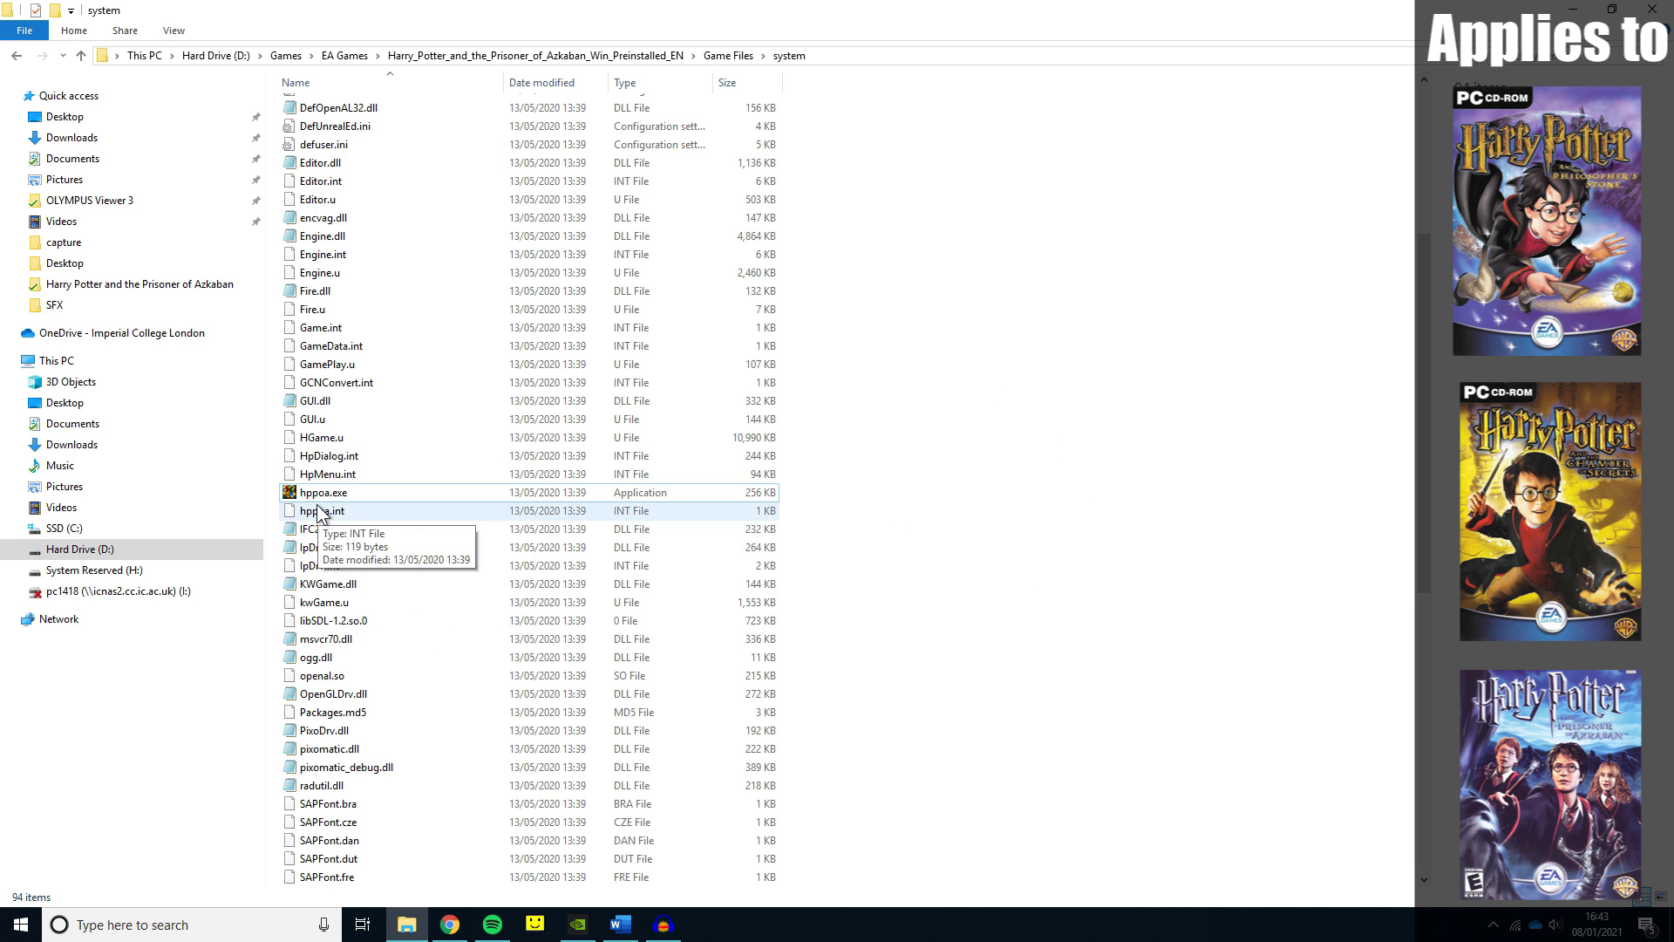
{"action": "left_click", "coordinate": [369, 495]}
{"action": "right_click", "coordinate": [408, 494]}
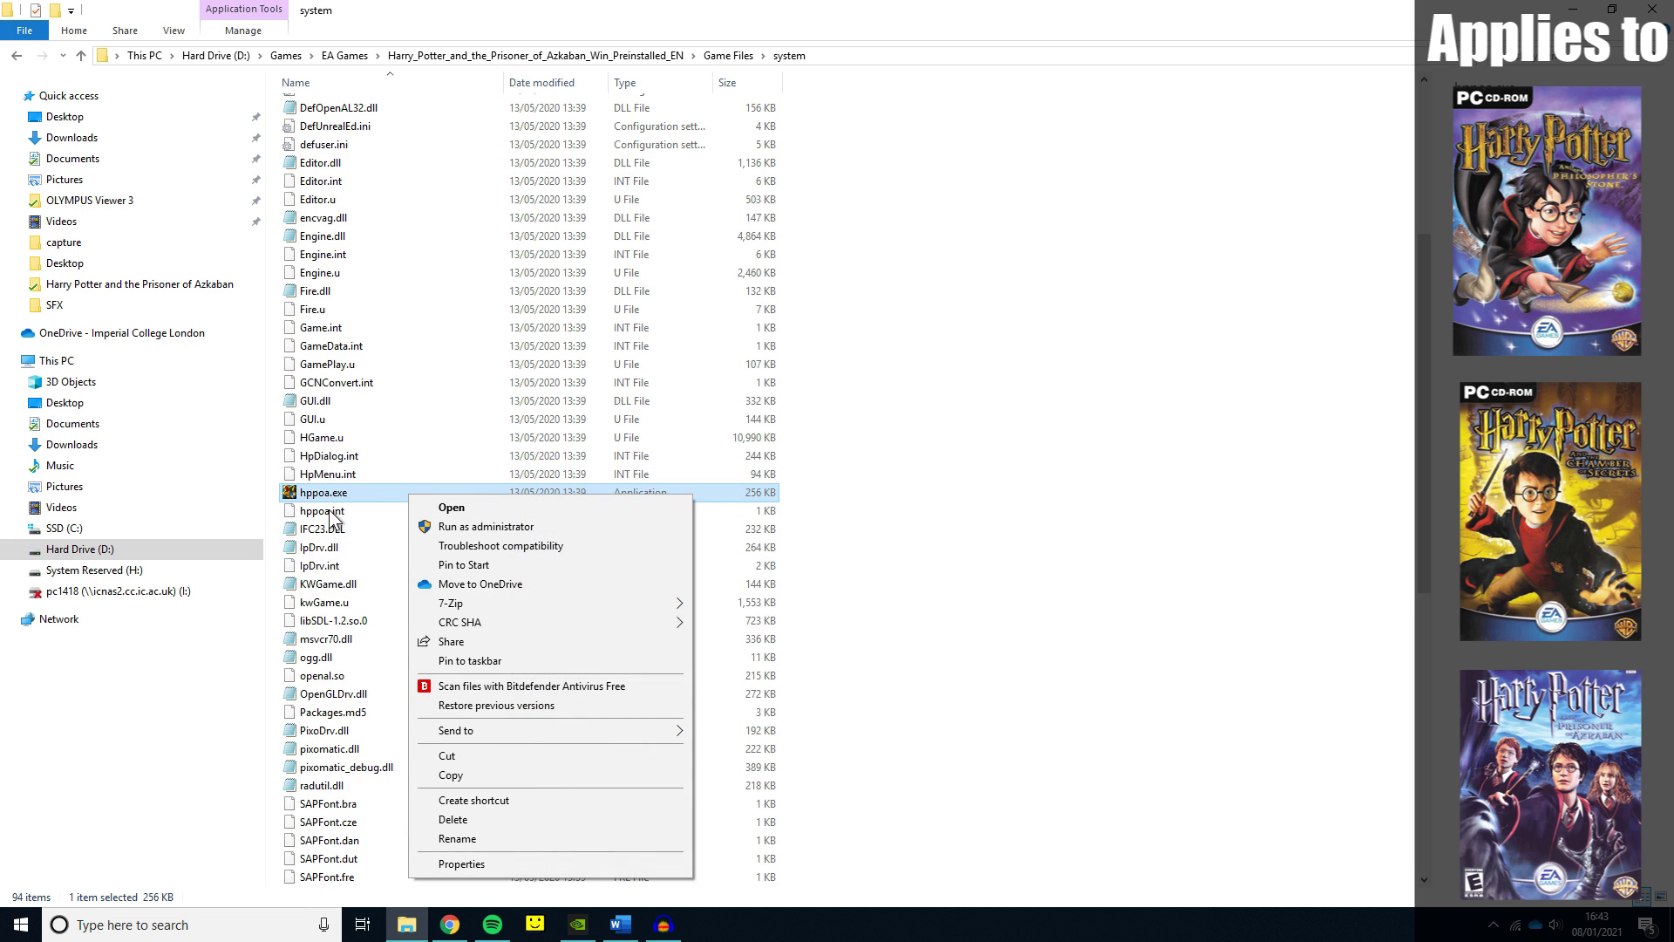
{"action": "left_click", "coordinate": [464, 865]}
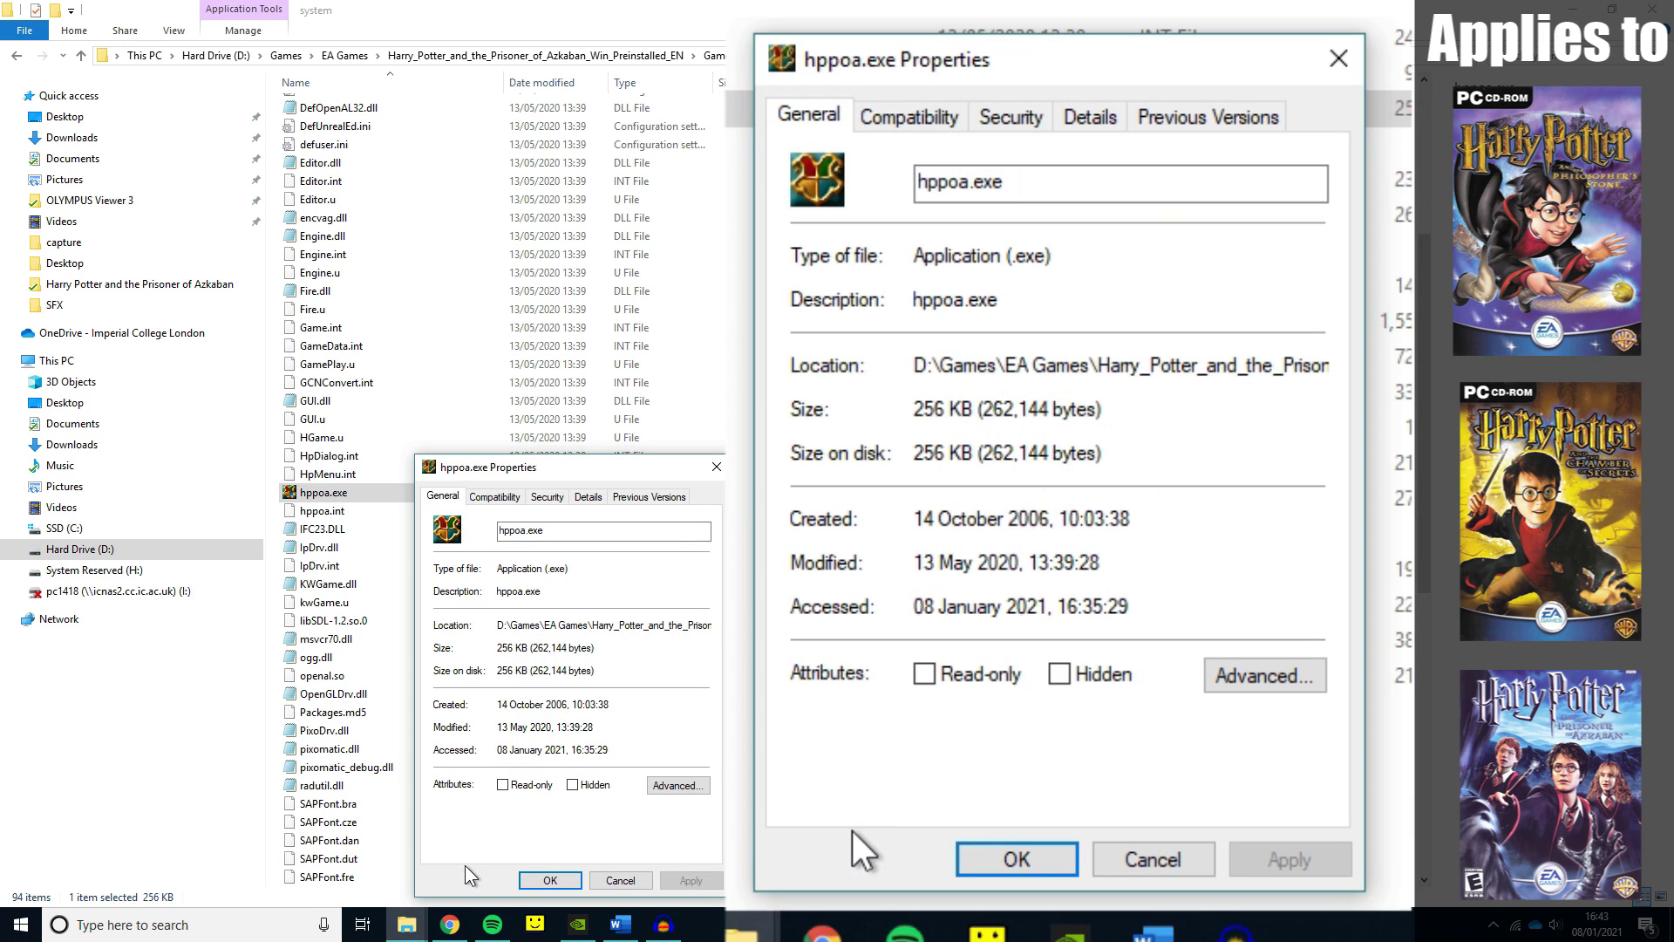
{"action": "left_click", "coordinate": [501, 504]}
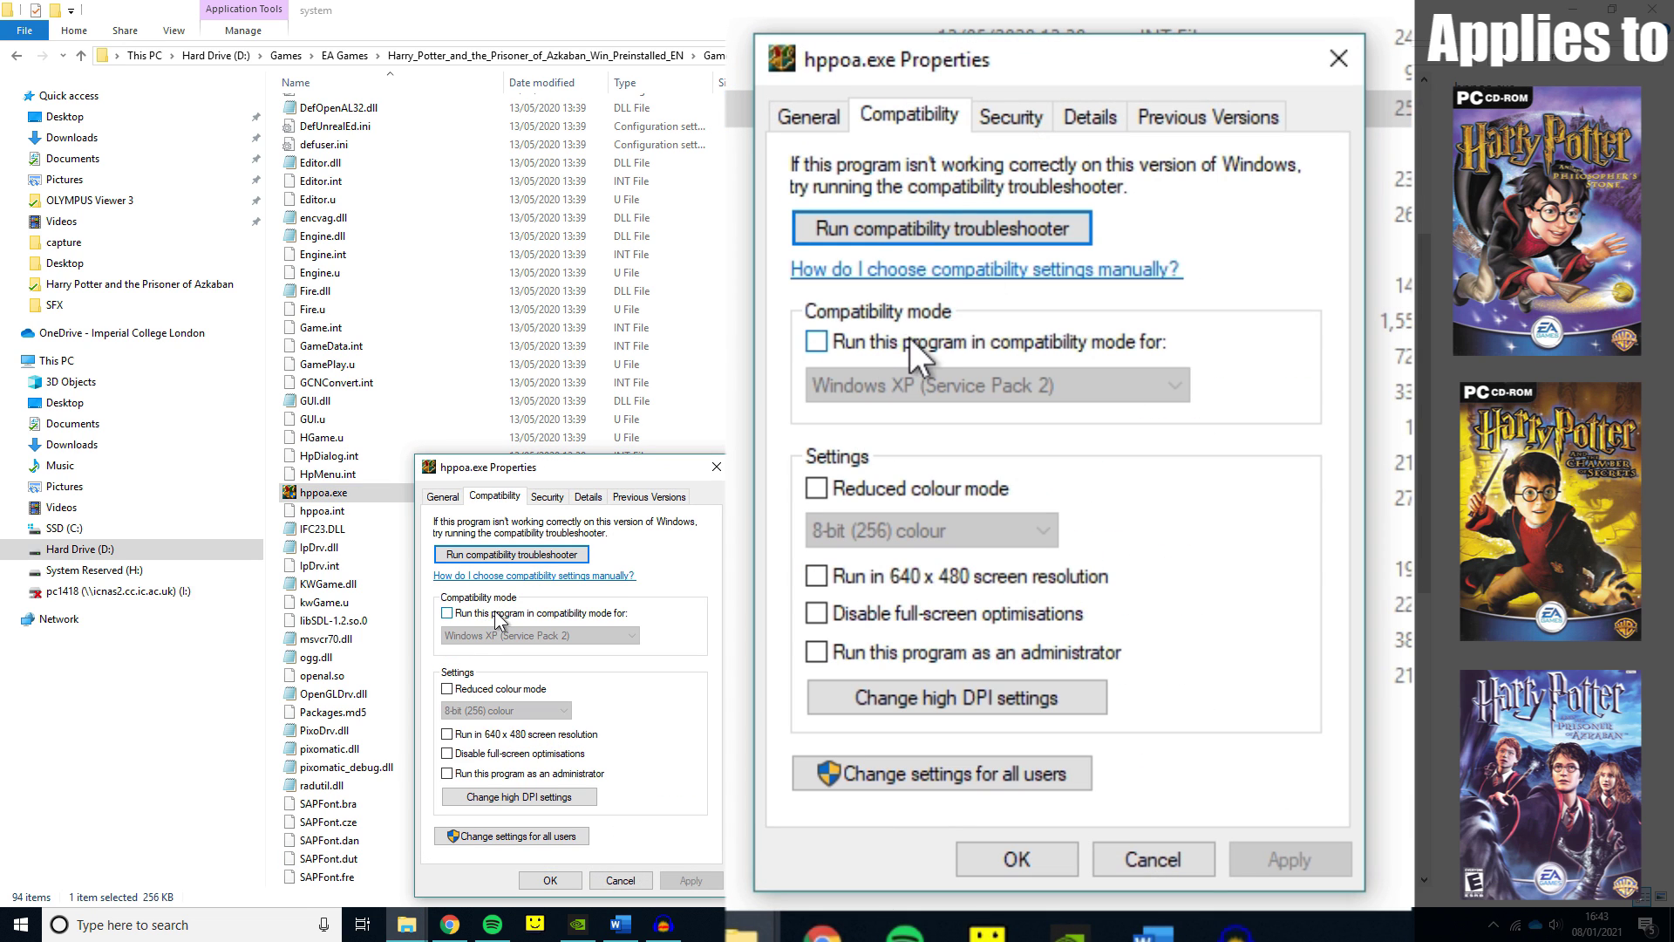
- Apply Windows XP (Service Pack 3) compatibility mode, then launch hppoa.exe with administrator approval
{"action": "left_click", "coordinate": [447, 615]}
{"action": "left_click", "coordinate": [530, 637]}
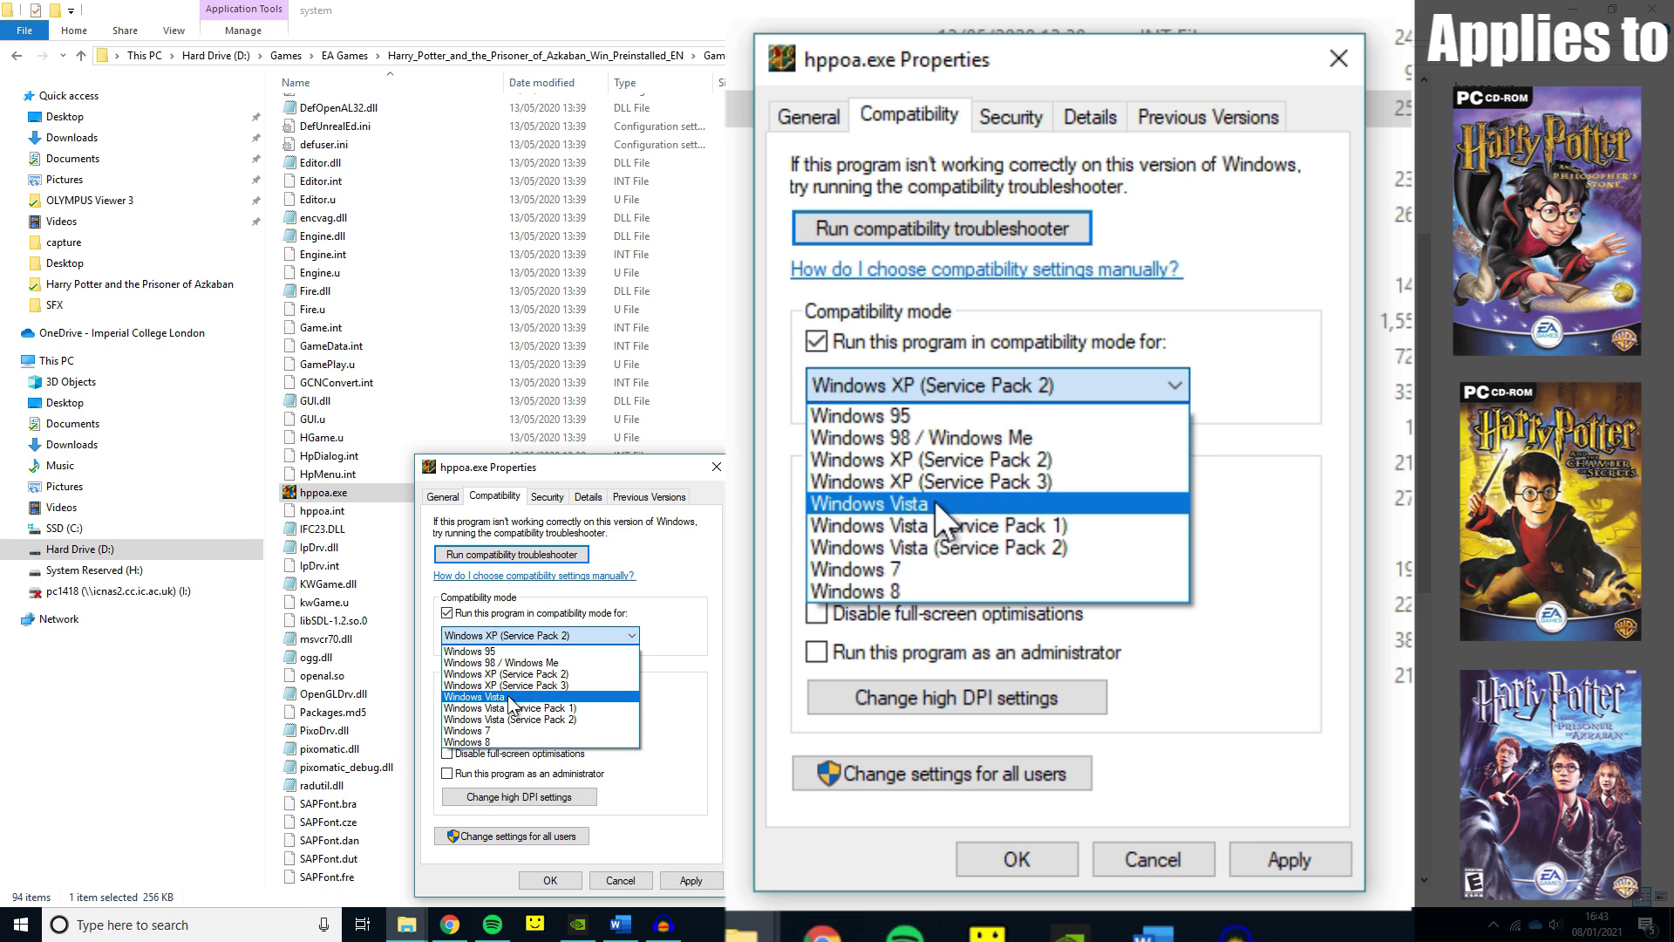
{"action": "left_click", "coordinate": [577, 685]}
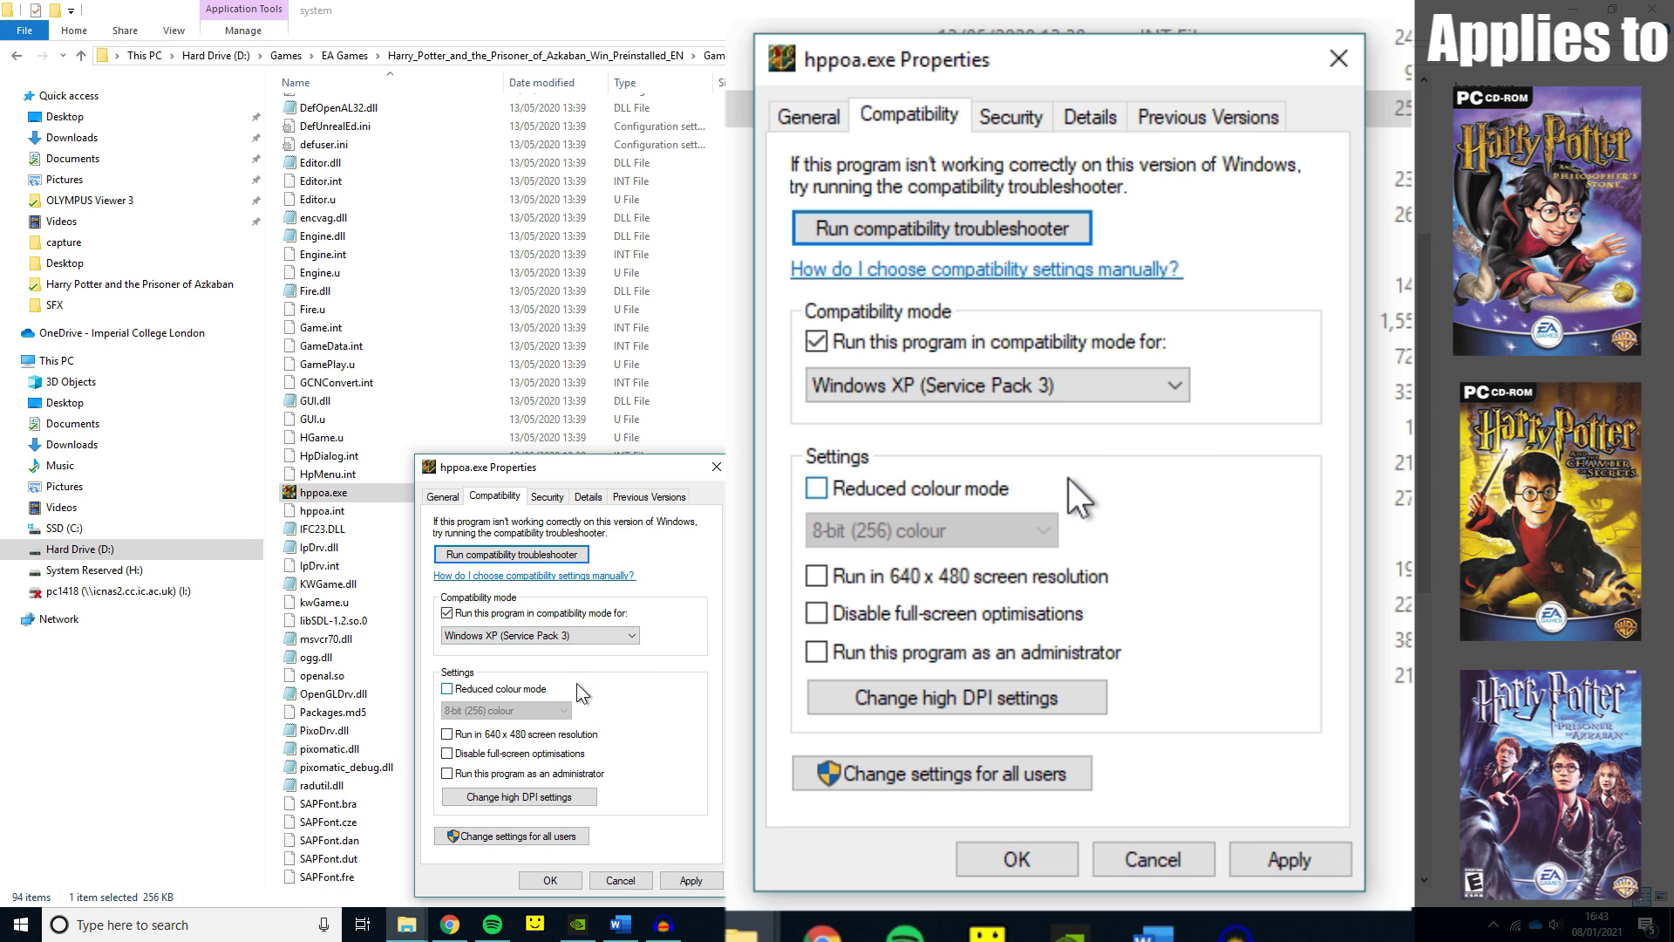
{"action": "left_click", "coordinate": [688, 880]}
{"action": "left_click", "coordinate": [551, 880]}
{"action": "double_click", "coordinate": [323, 492]}
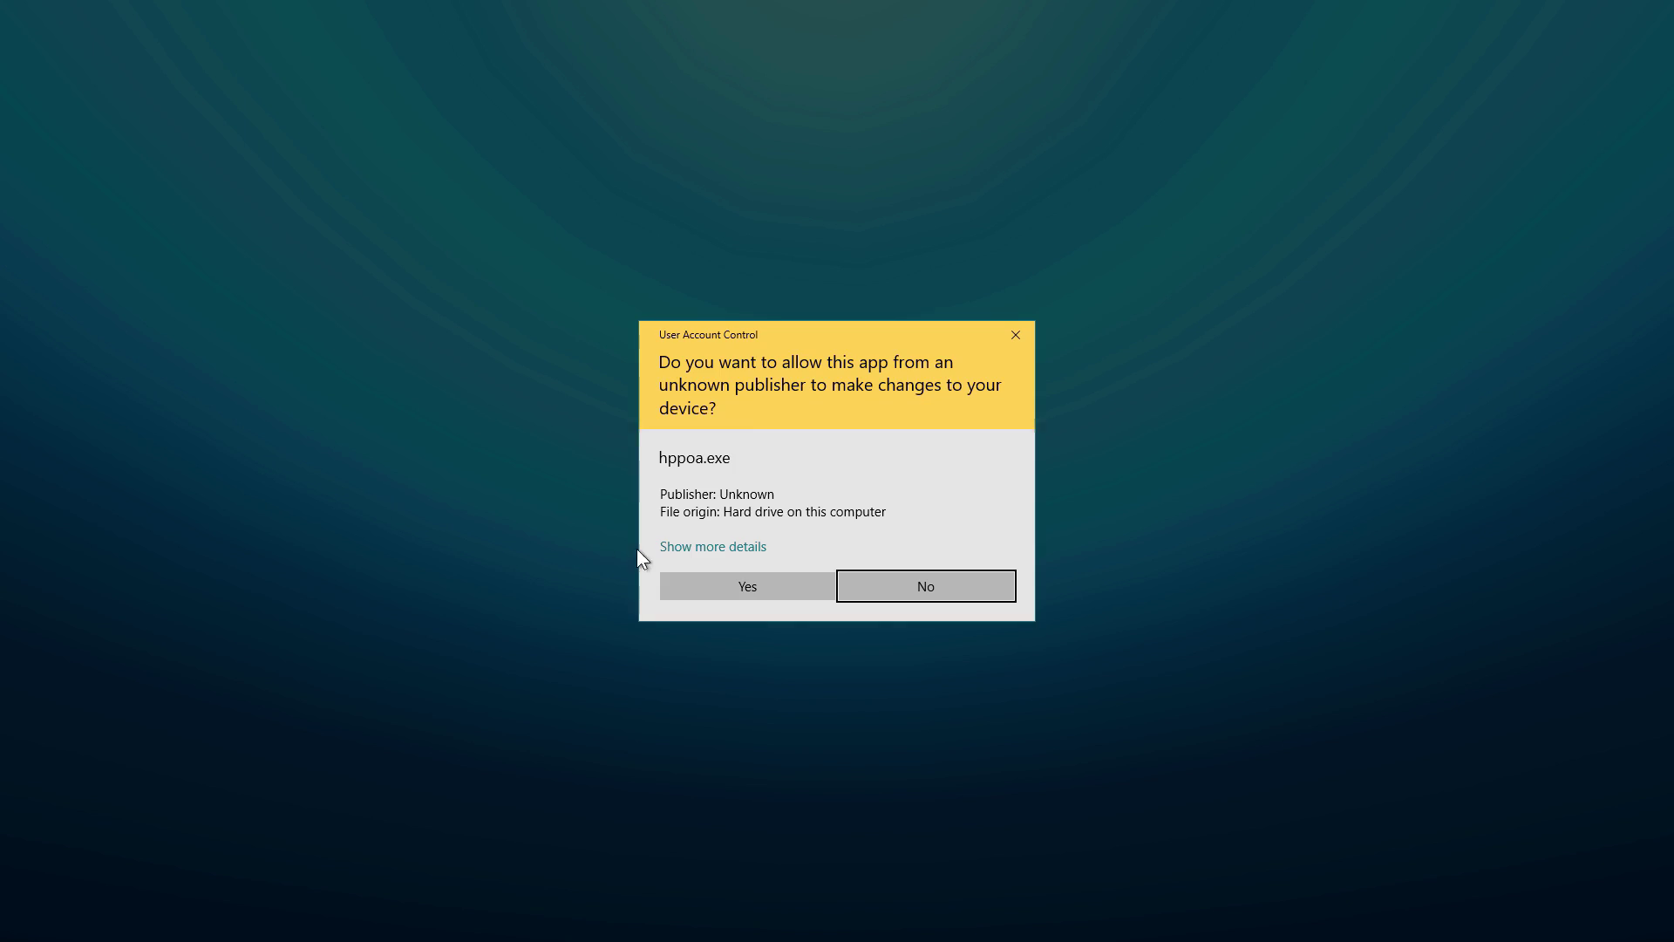
{"action": "left_click", "coordinate": [747, 587]}
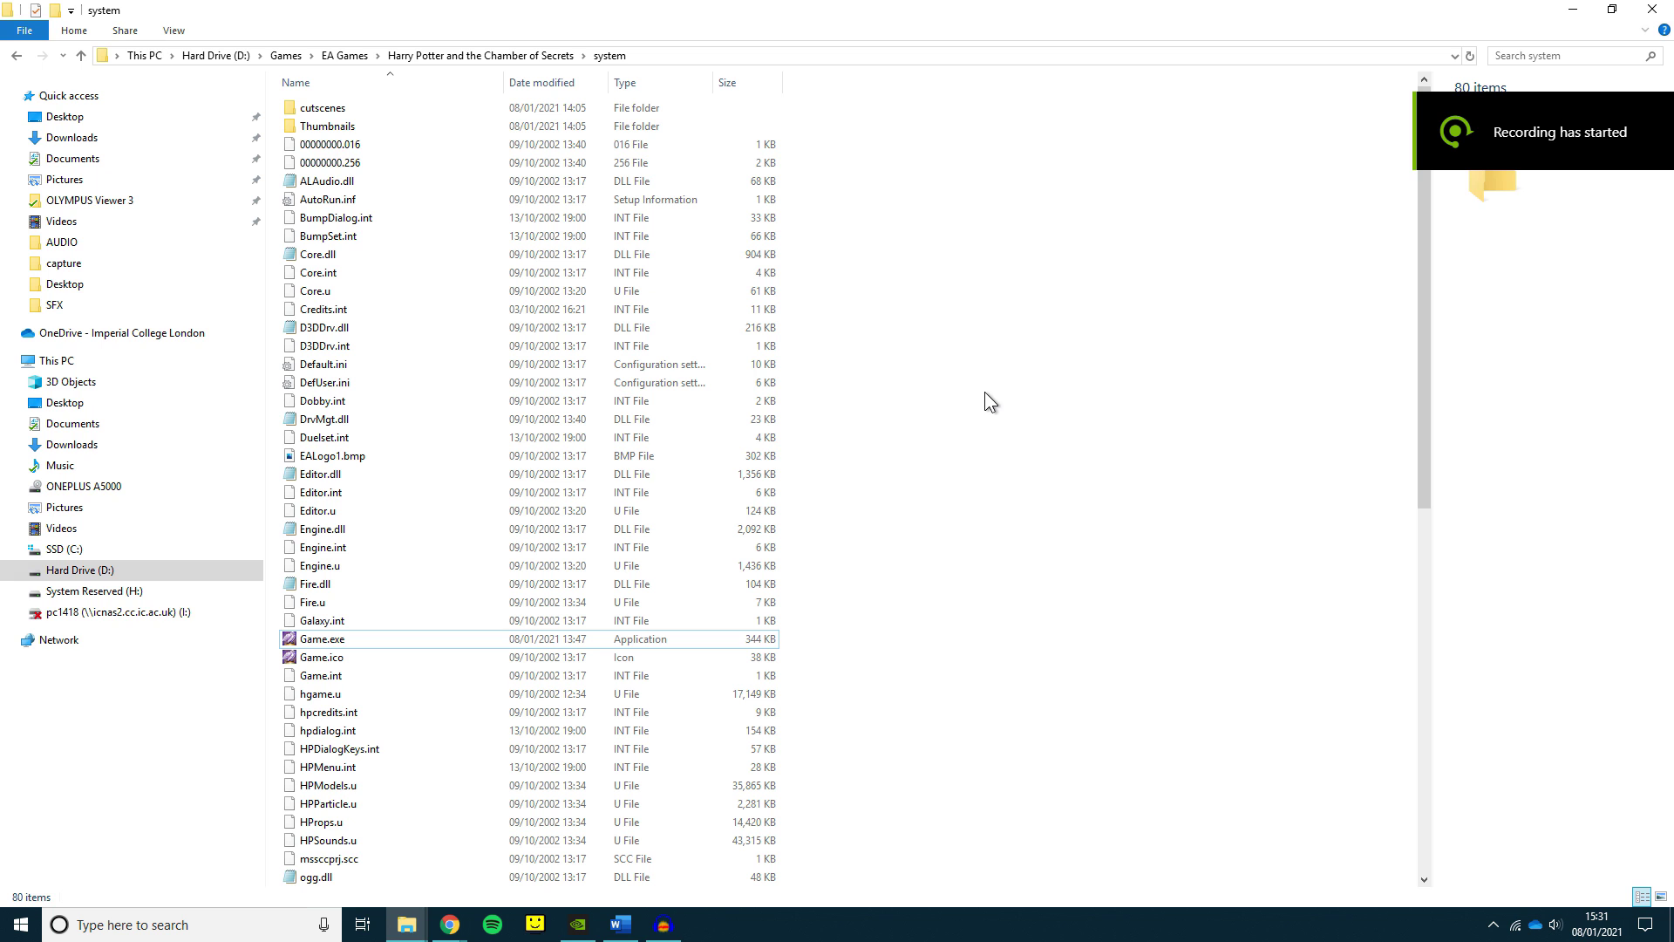
- Launch the patched Game.exe and start a New Game in empty slot 1
{"action": "left_click", "coordinate": [329, 646]}
{"action": "left_click", "coordinate": [331, 645]}
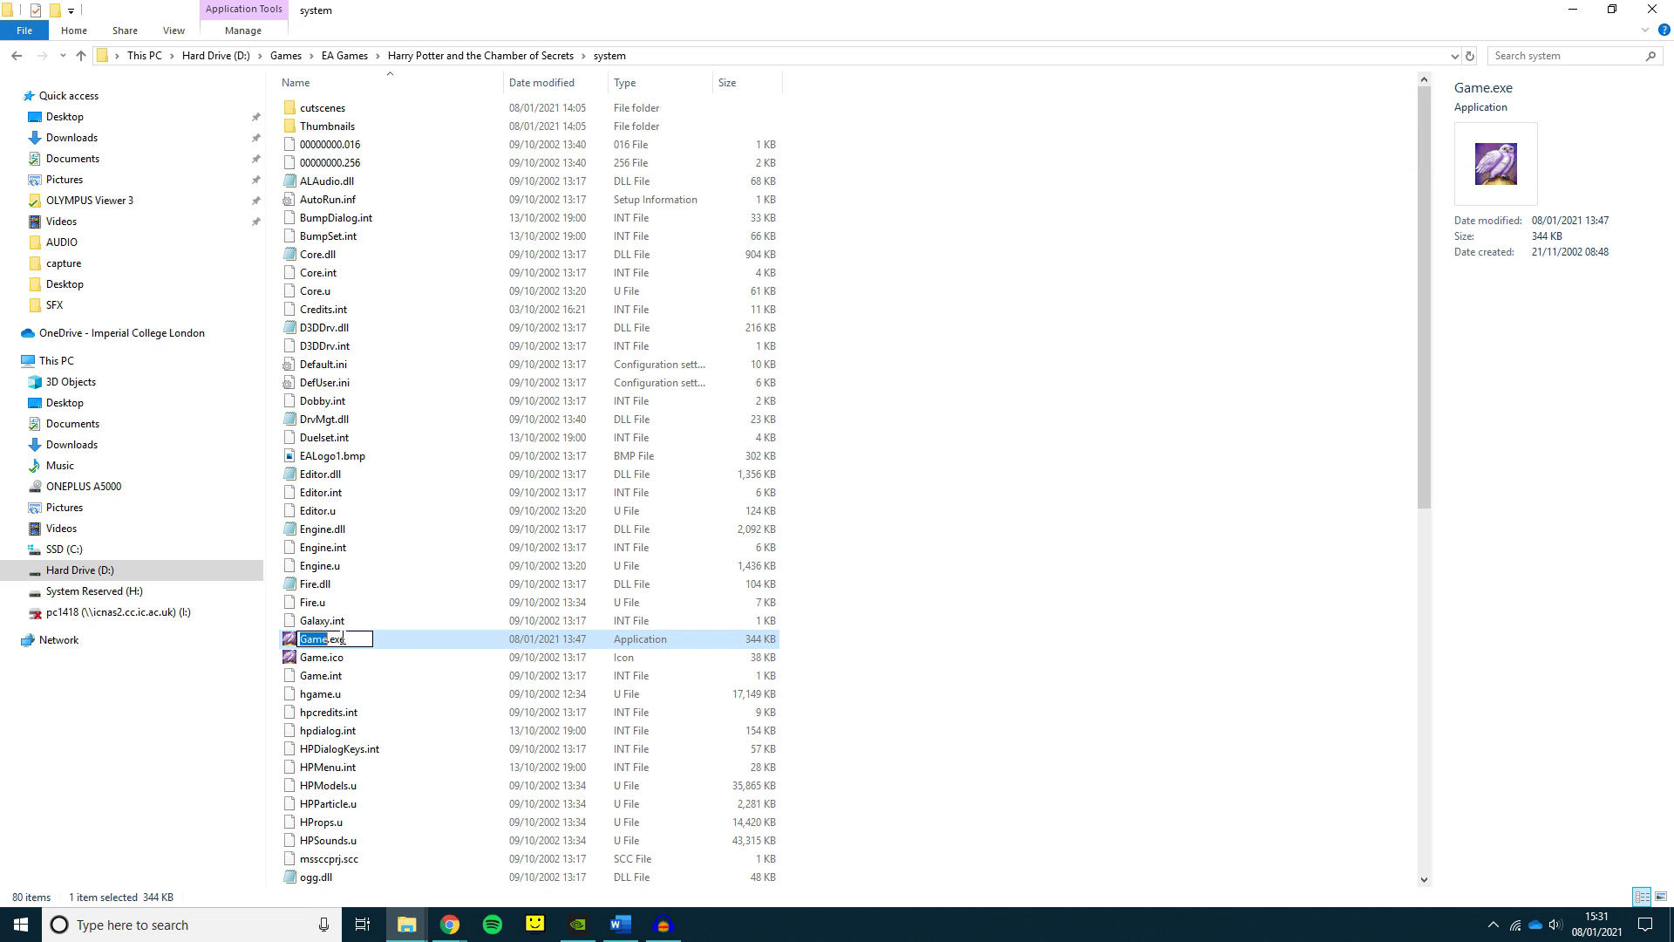
{"action": "double_click", "coordinate": [373, 638]}
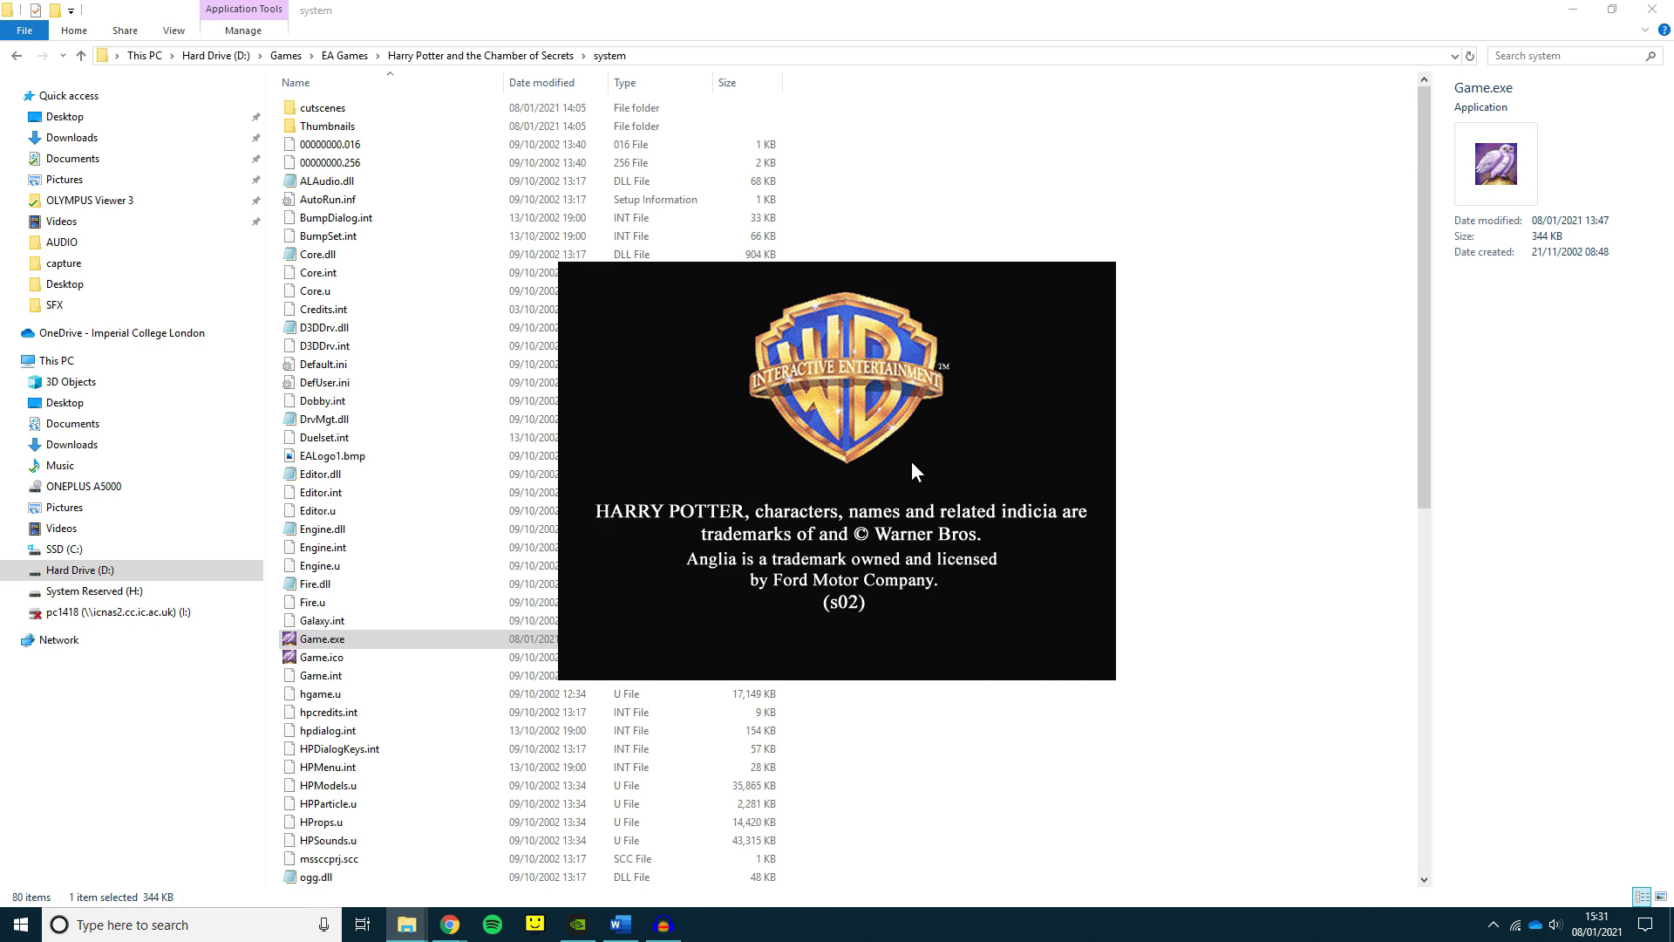
{"action": "left_click", "coordinate": [741, 416]}
{"action": "left_click", "coordinate": [729, 448]}
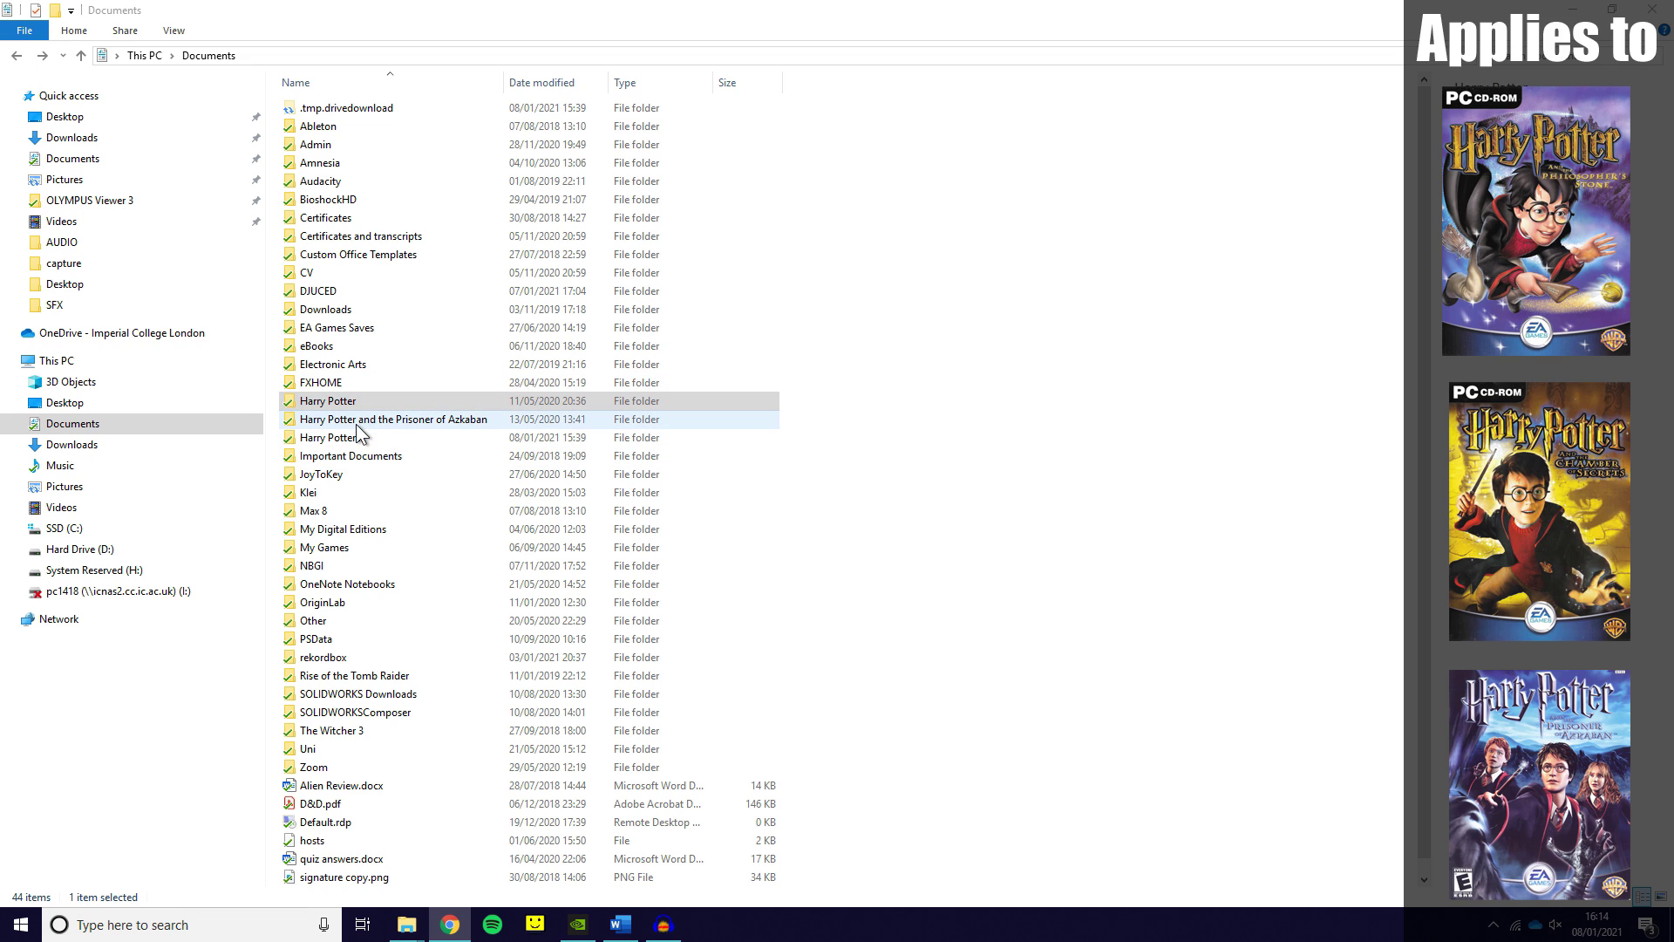
- Open Game.ini from Documents\Harry Potter II in Notepad using Edit
{"action": "left_click", "coordinate": [472, 403]}
{"action": "double_click", "coordinate": [363, 441]}
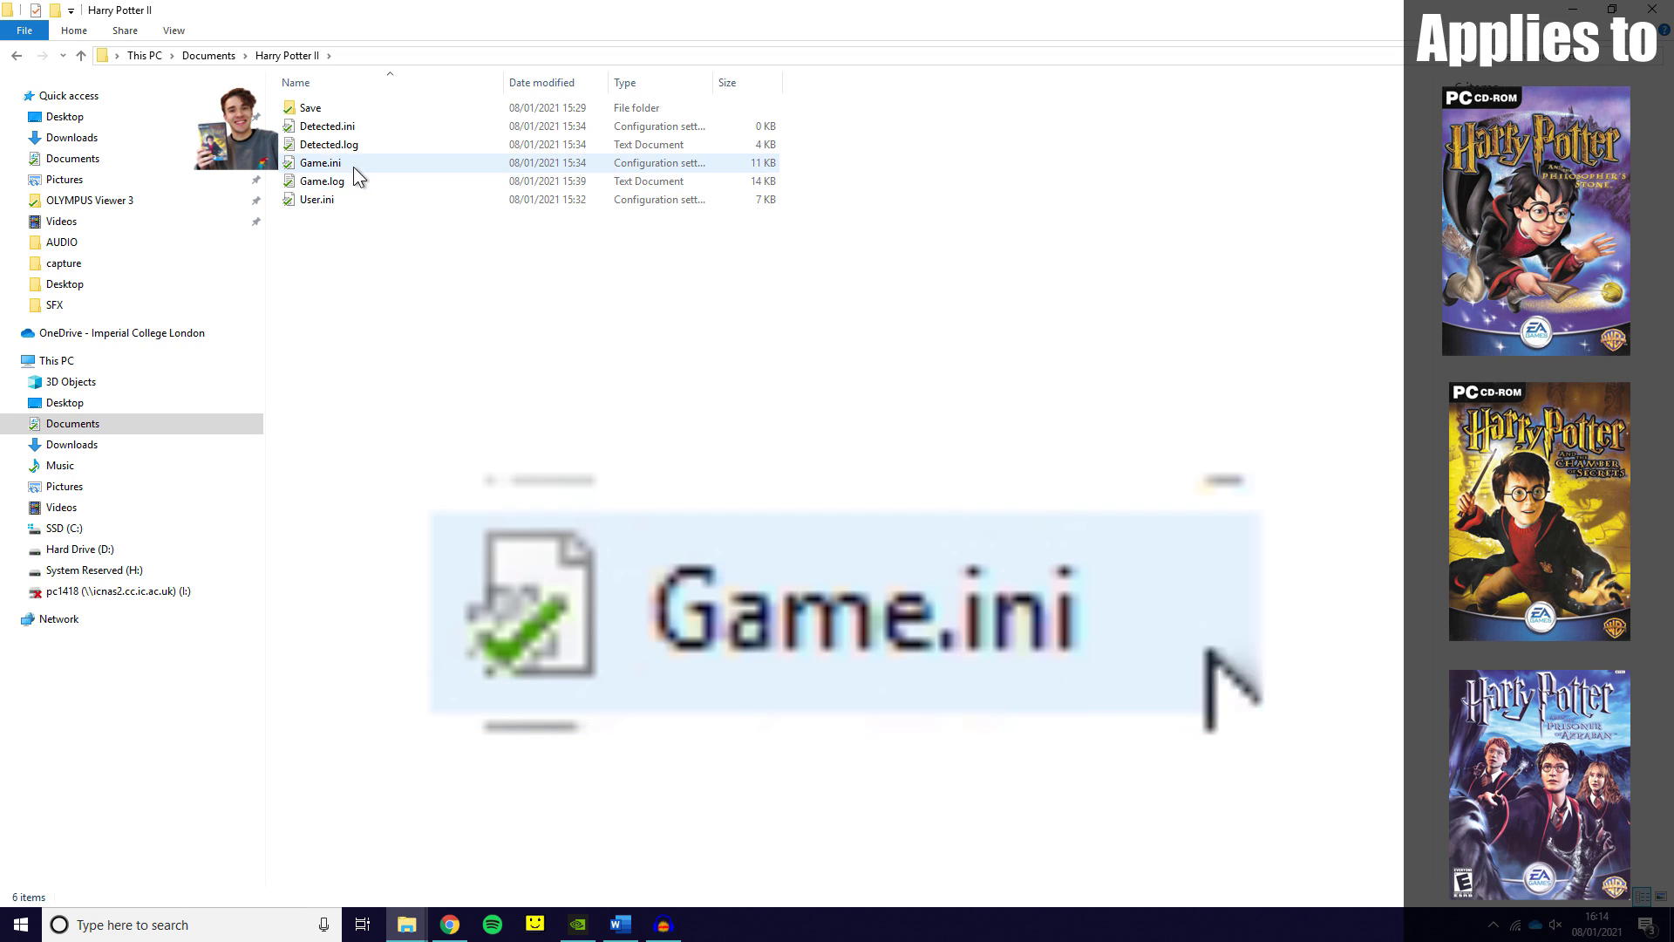
{"action": "left_click", "coordinate": [377, 166]}
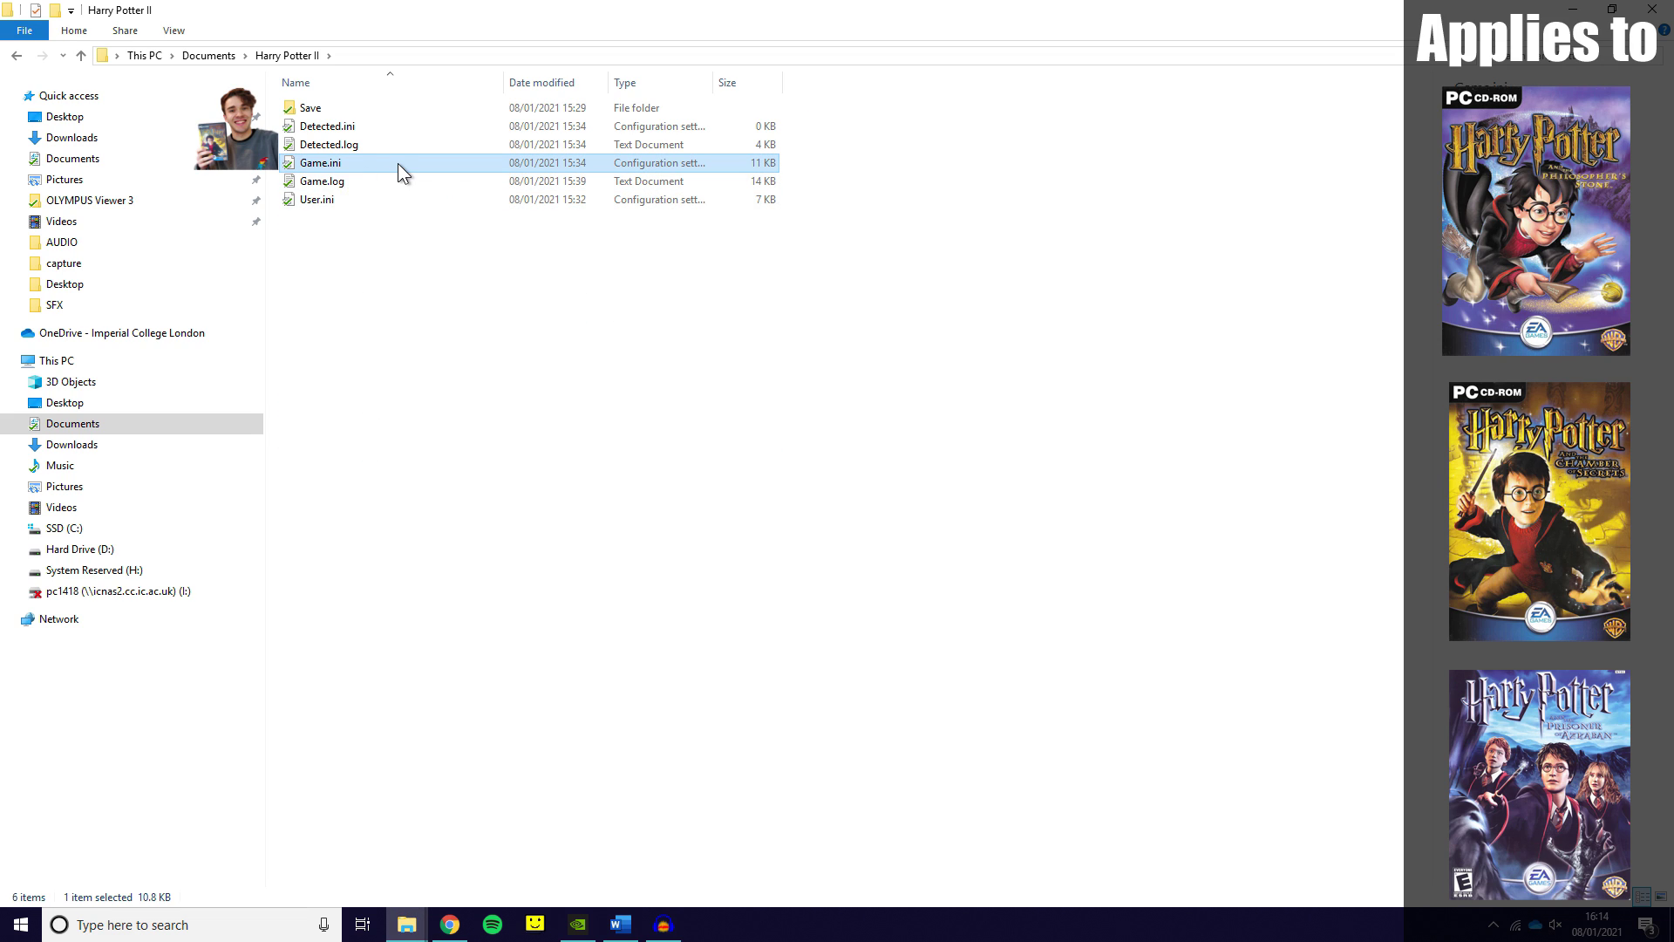
{"action": "right_click", "coordinate": [397, 163]}
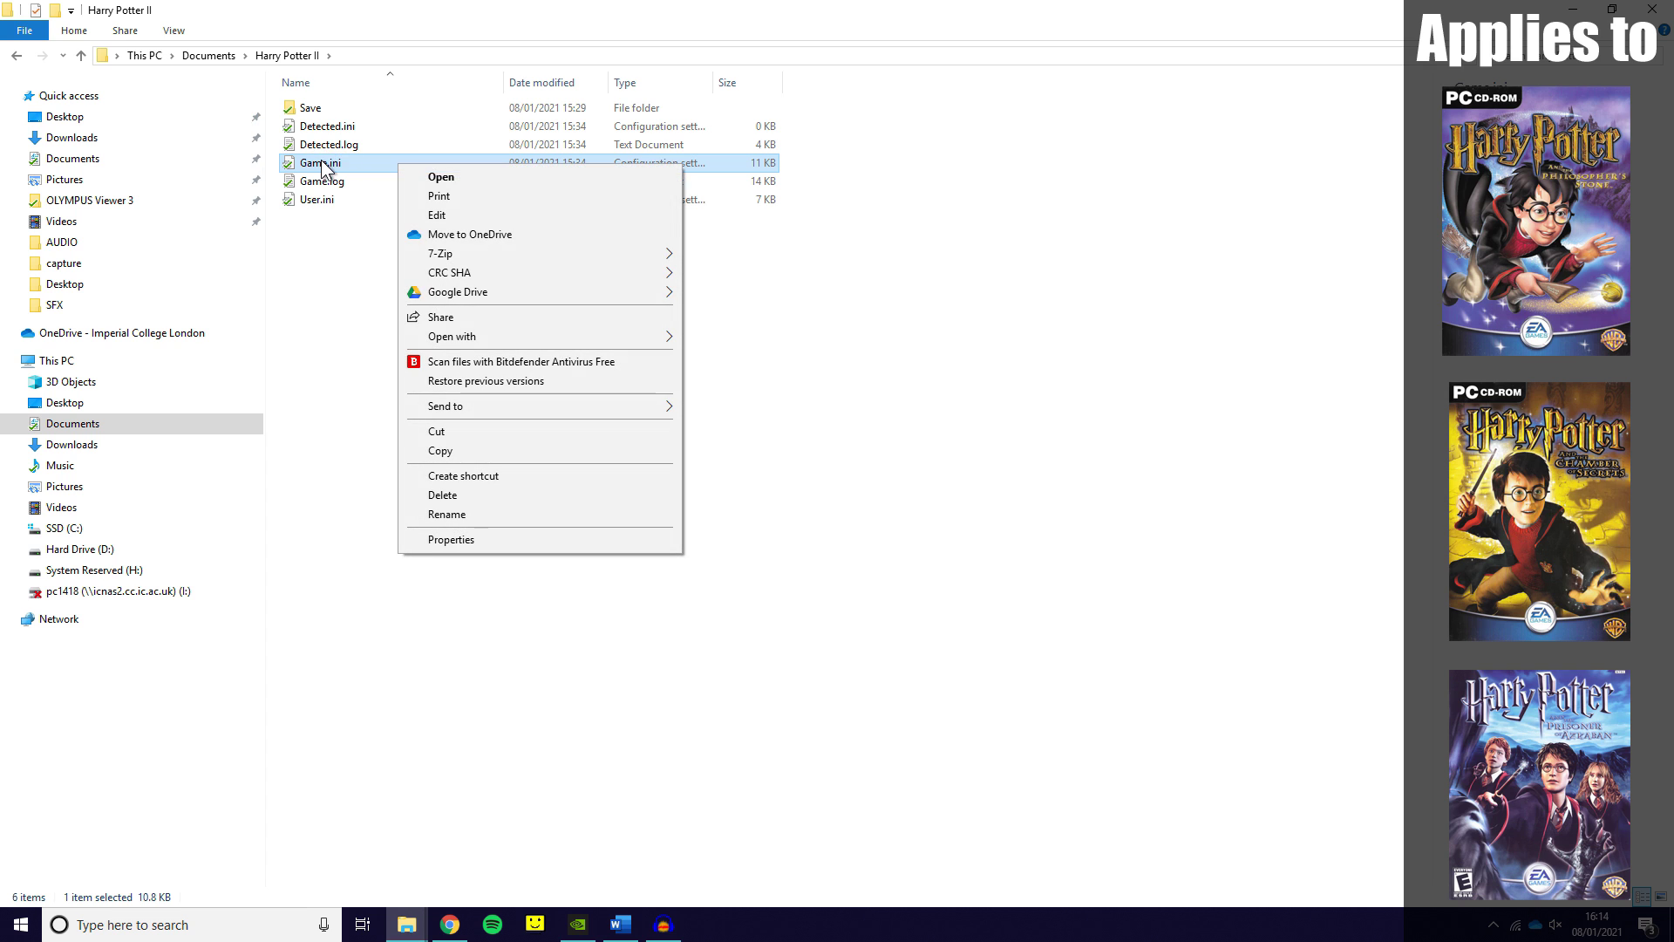
{"action": "left_click", "coordinate": [462, 213]}
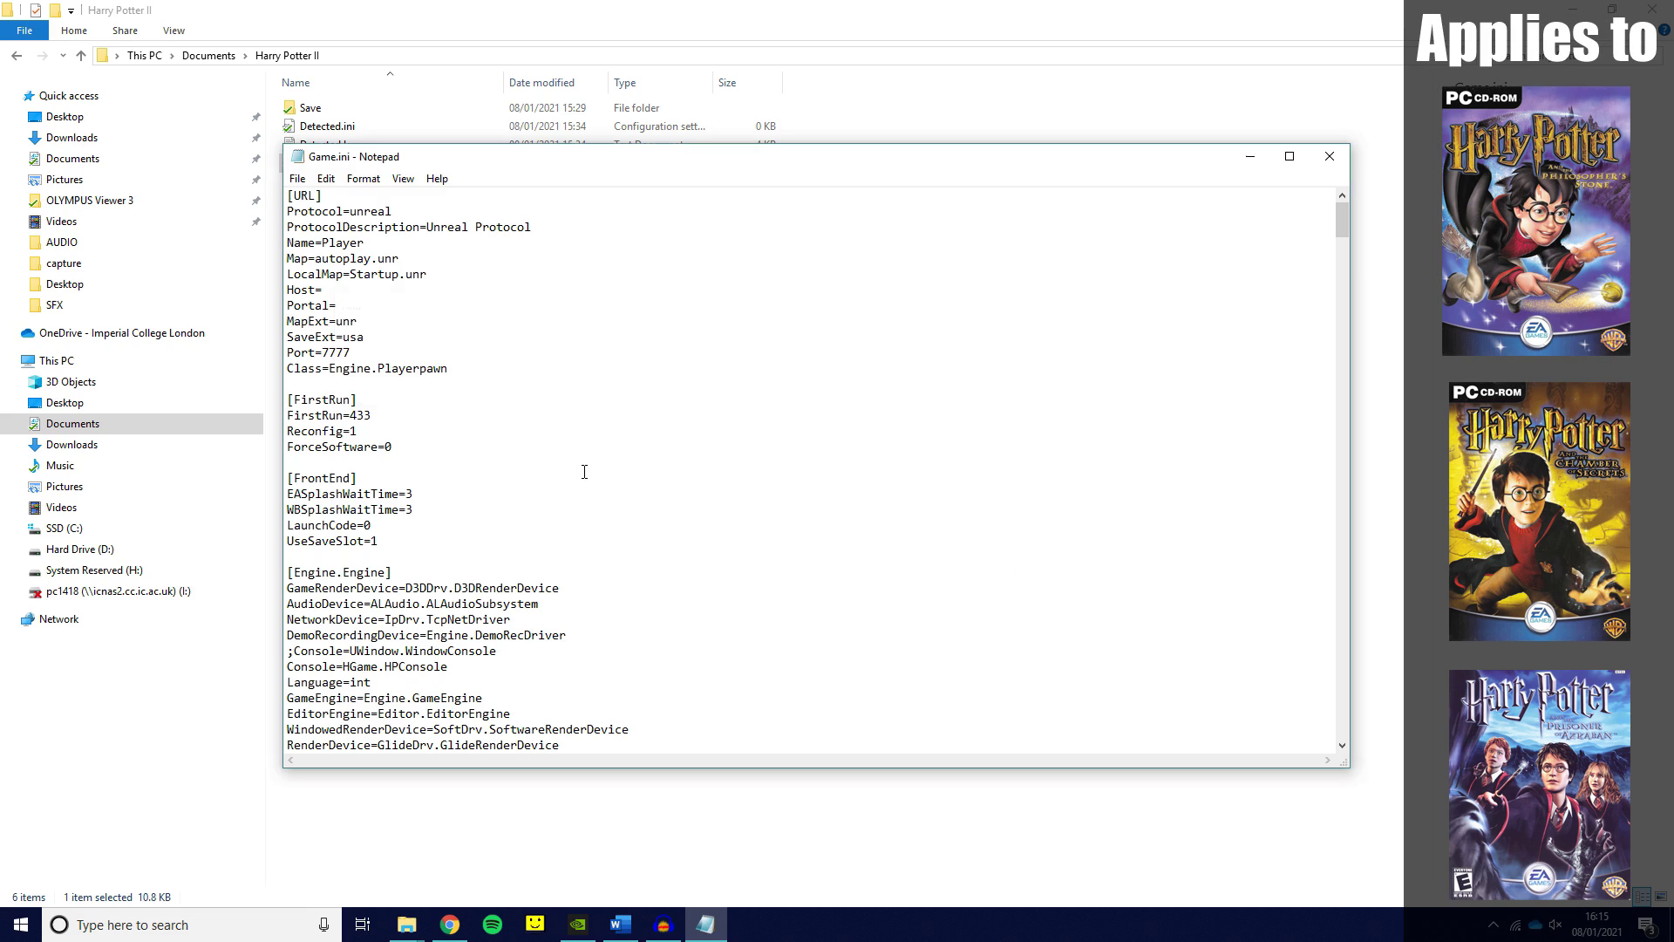
- Search Game.ini for 'fullscreen' to reach the WinDrv.WindowsClient section
{"action": "key", "text": "ctrl+f"}
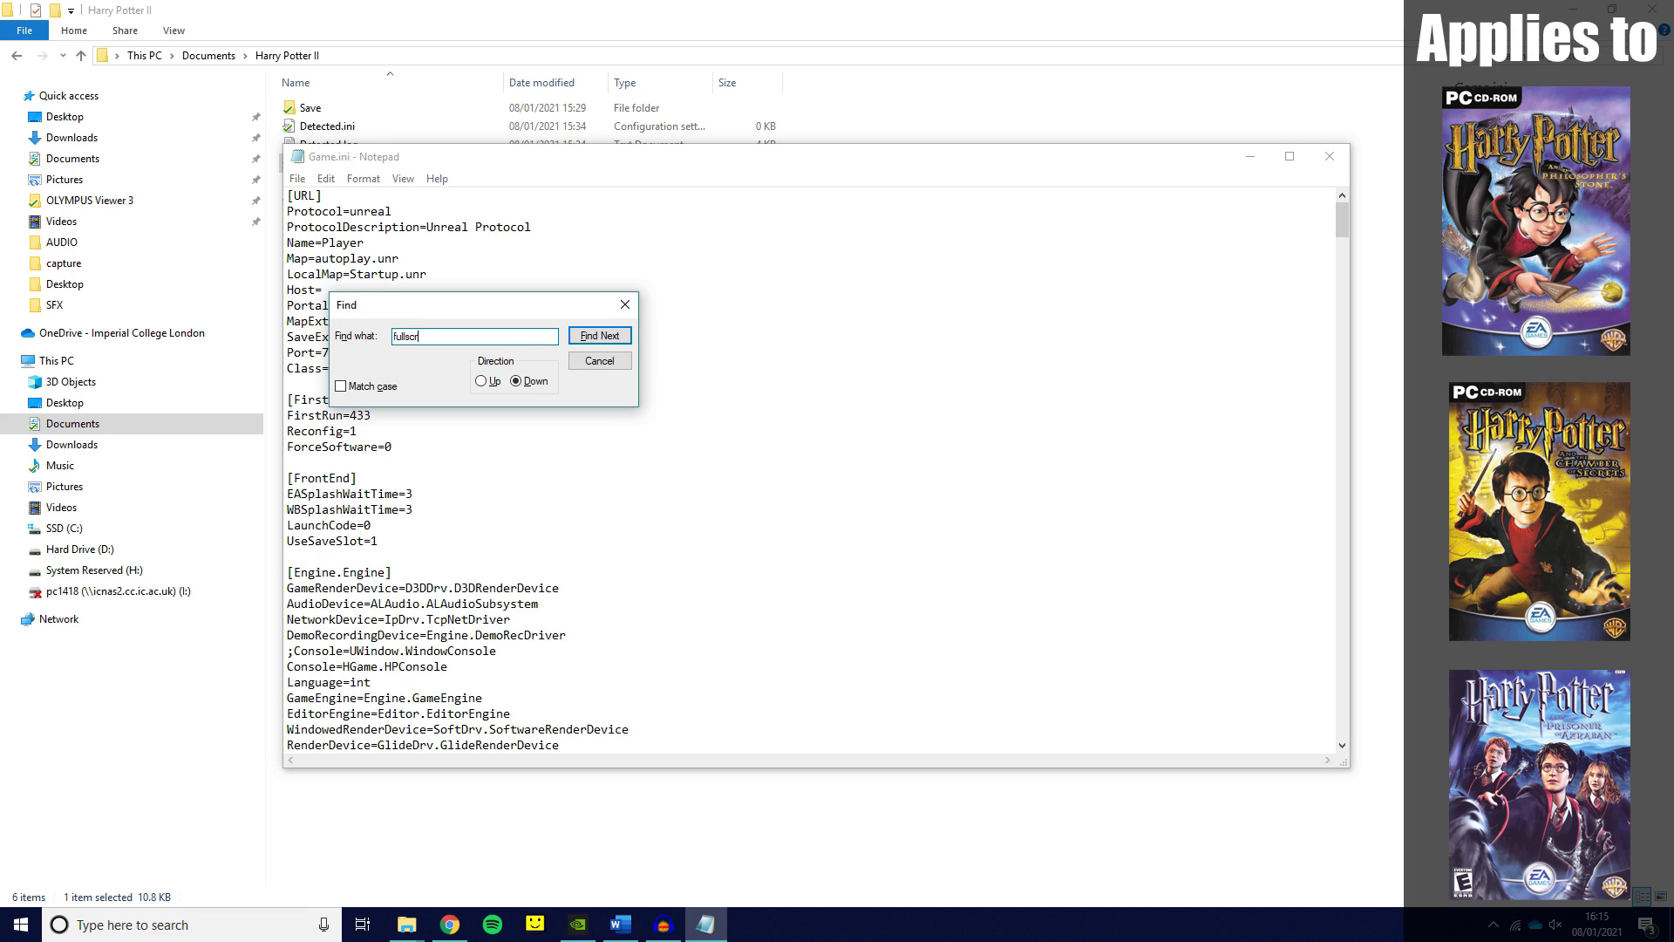
{"action": "key", "text": "Return"}
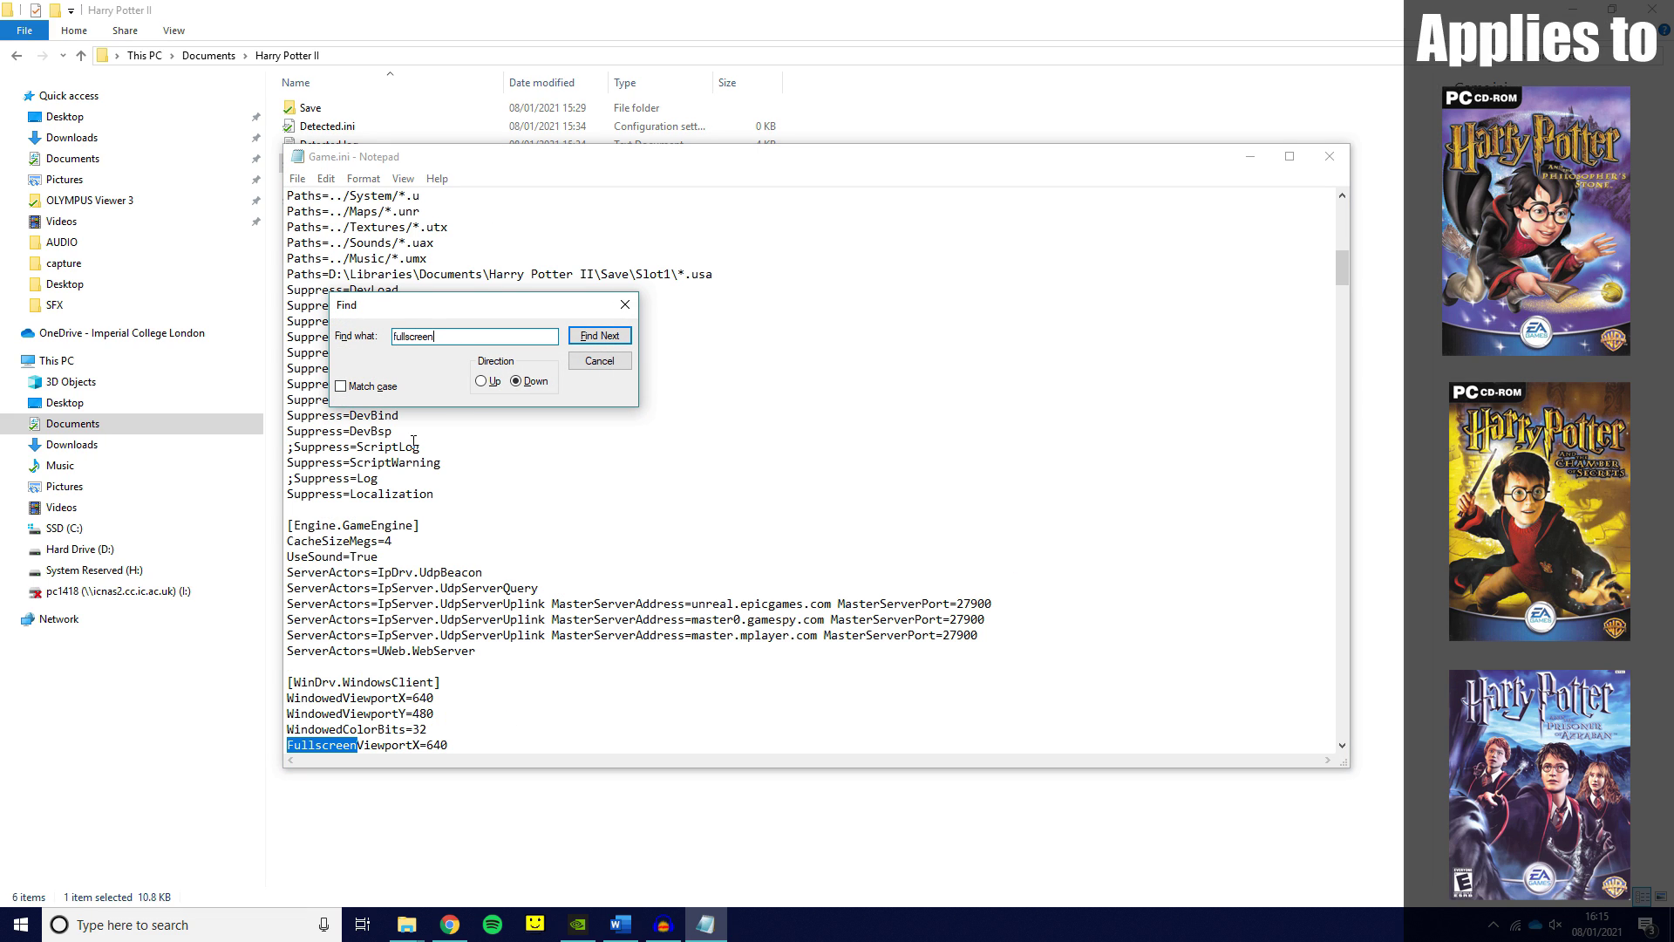
{"action": "scroll", "coordinate": [413, 440], "scroll_direction": "down", "scroll_amount": 5}
{"action": "left_click_drag", "start_coordinate": [459, 316], "coordinate": [886, 346]}
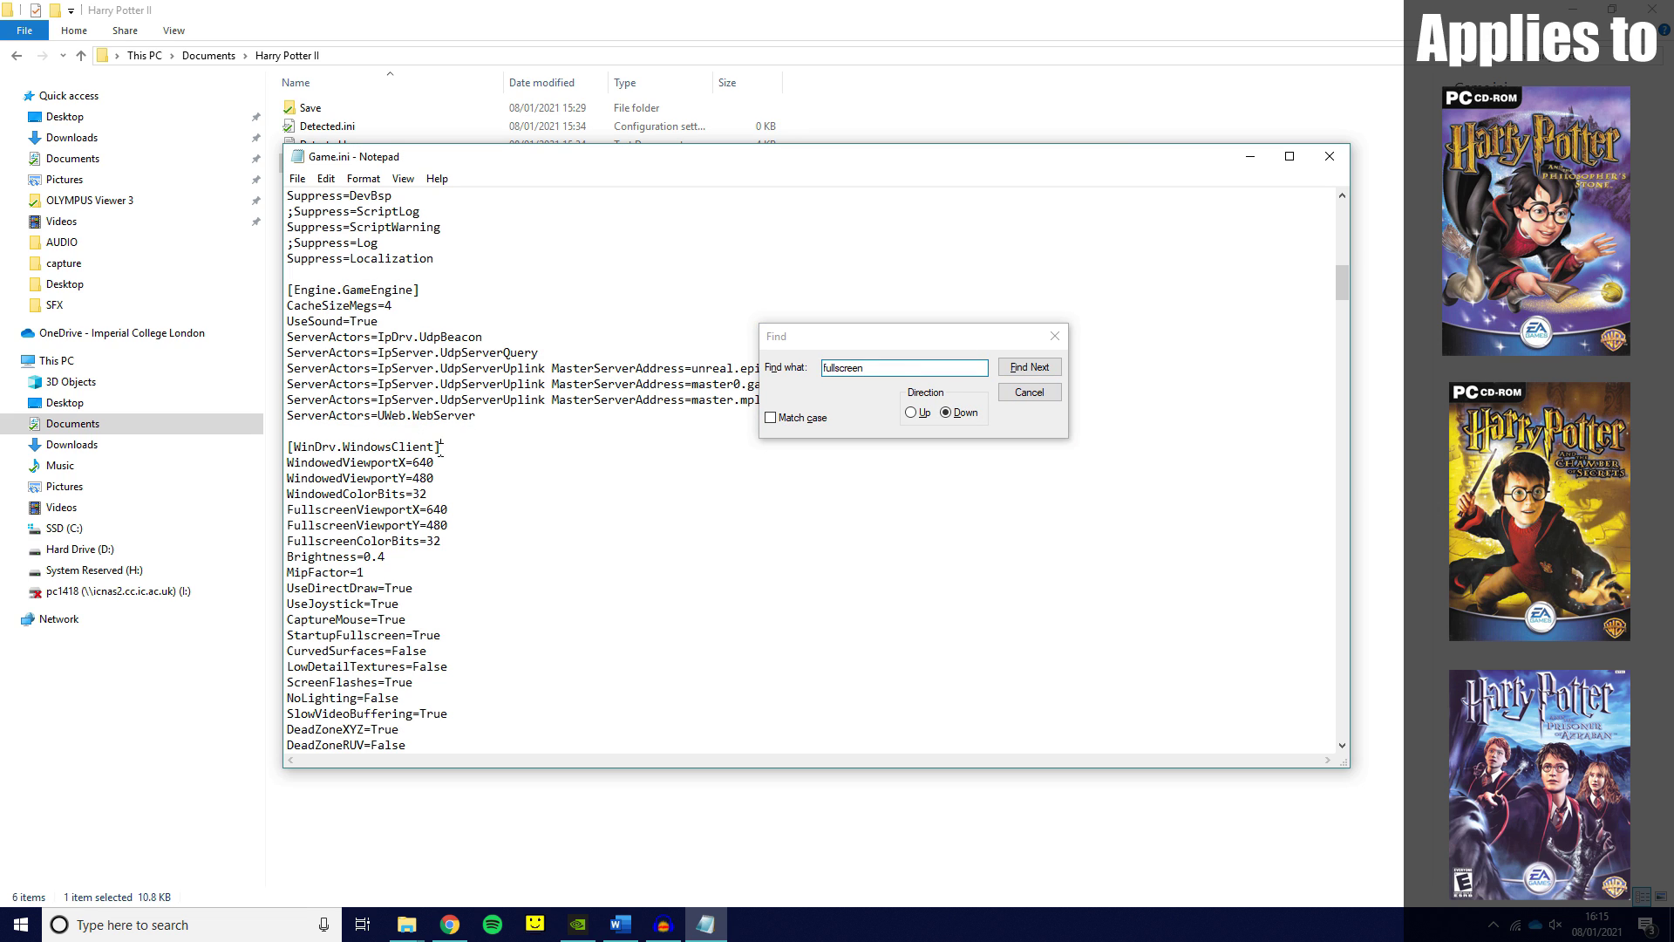
{"action": "left_click_drag", "start_coordinate": [441, 447], "coordinate": [288, 446]}
- Change FullscreenViewportX from 640 to 1920 and FullscreenViewportY from 480 to 1080
{"action": "left_click", "coordinate": [454, 509]}
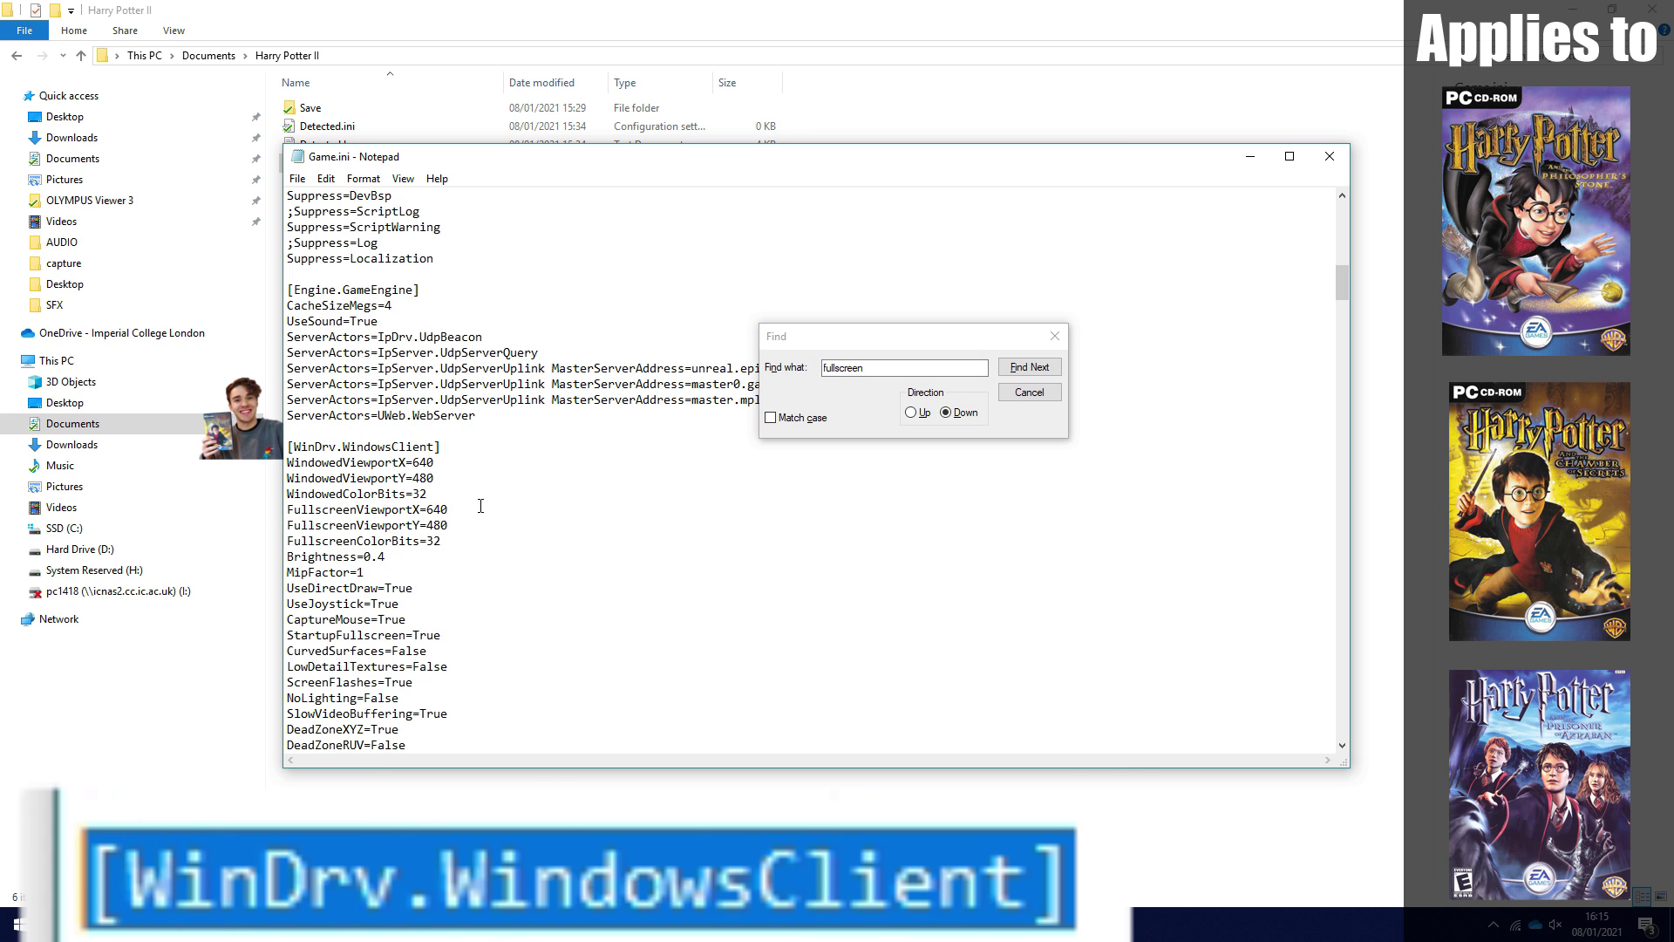
{"action": "key", "text": "BackSpace"}
{"action": "key", "text": "BackSpace"}
{"action": "key", "text": "BackSpace"}
{"action": "type", "text": "1920"}
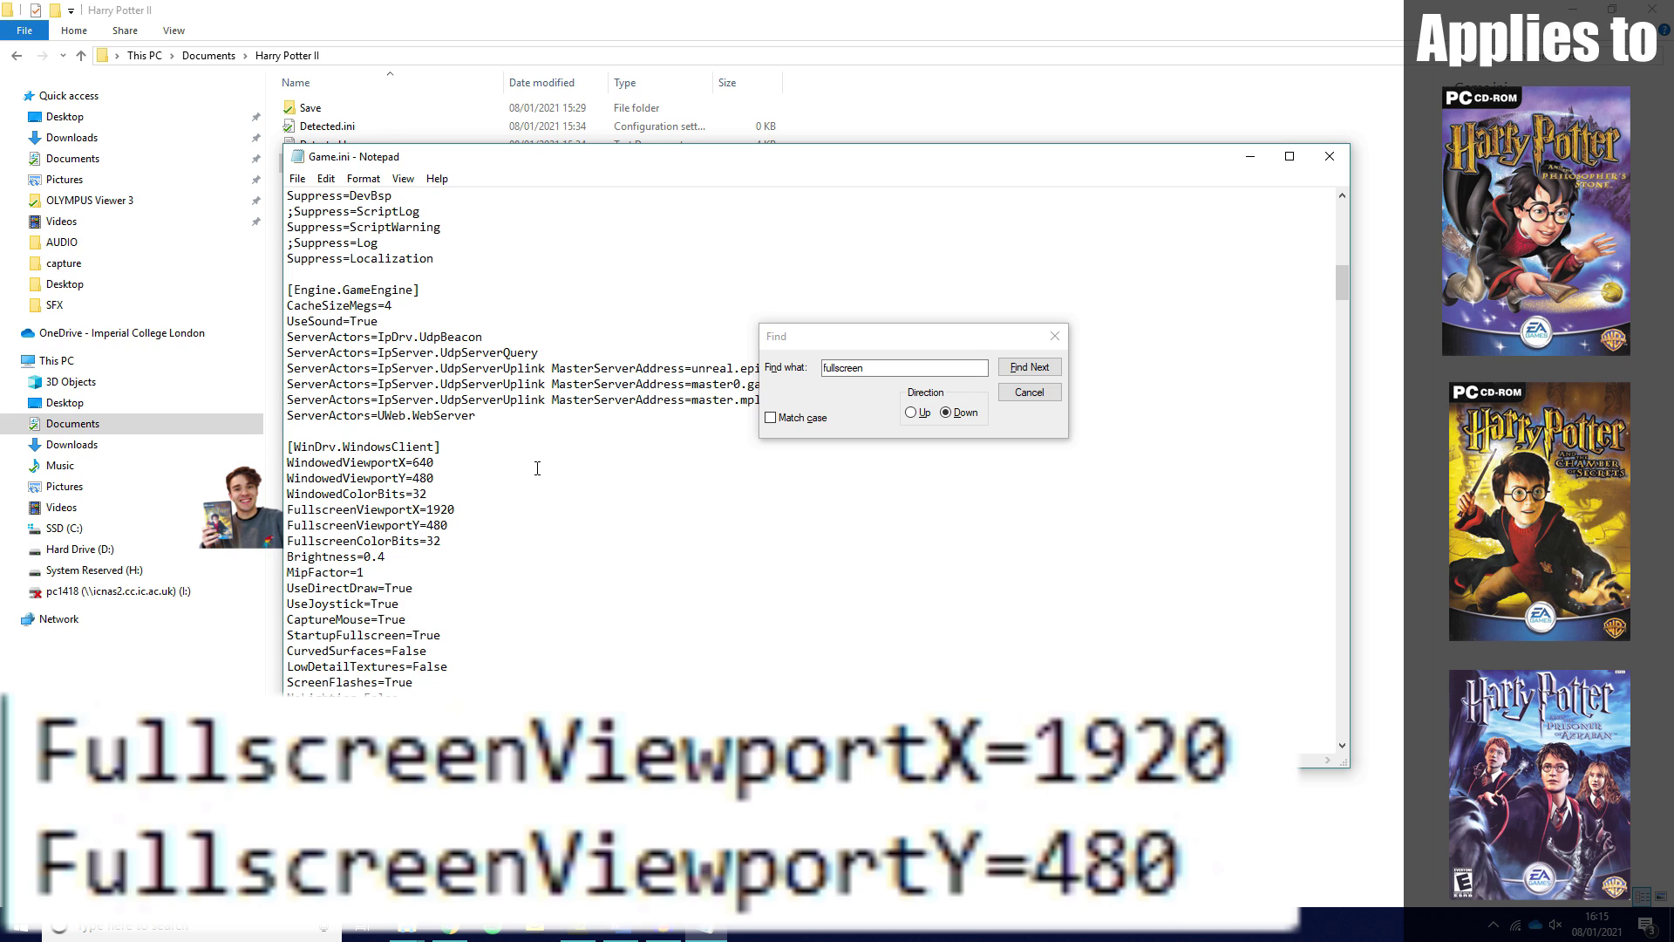
{"action": "key", "text": "BackSpace"}
{"action": "key", "text": "BackSpace"}
{"action": "key", "text": "BackSpace"}
{"action": "type", "text": "1080"}
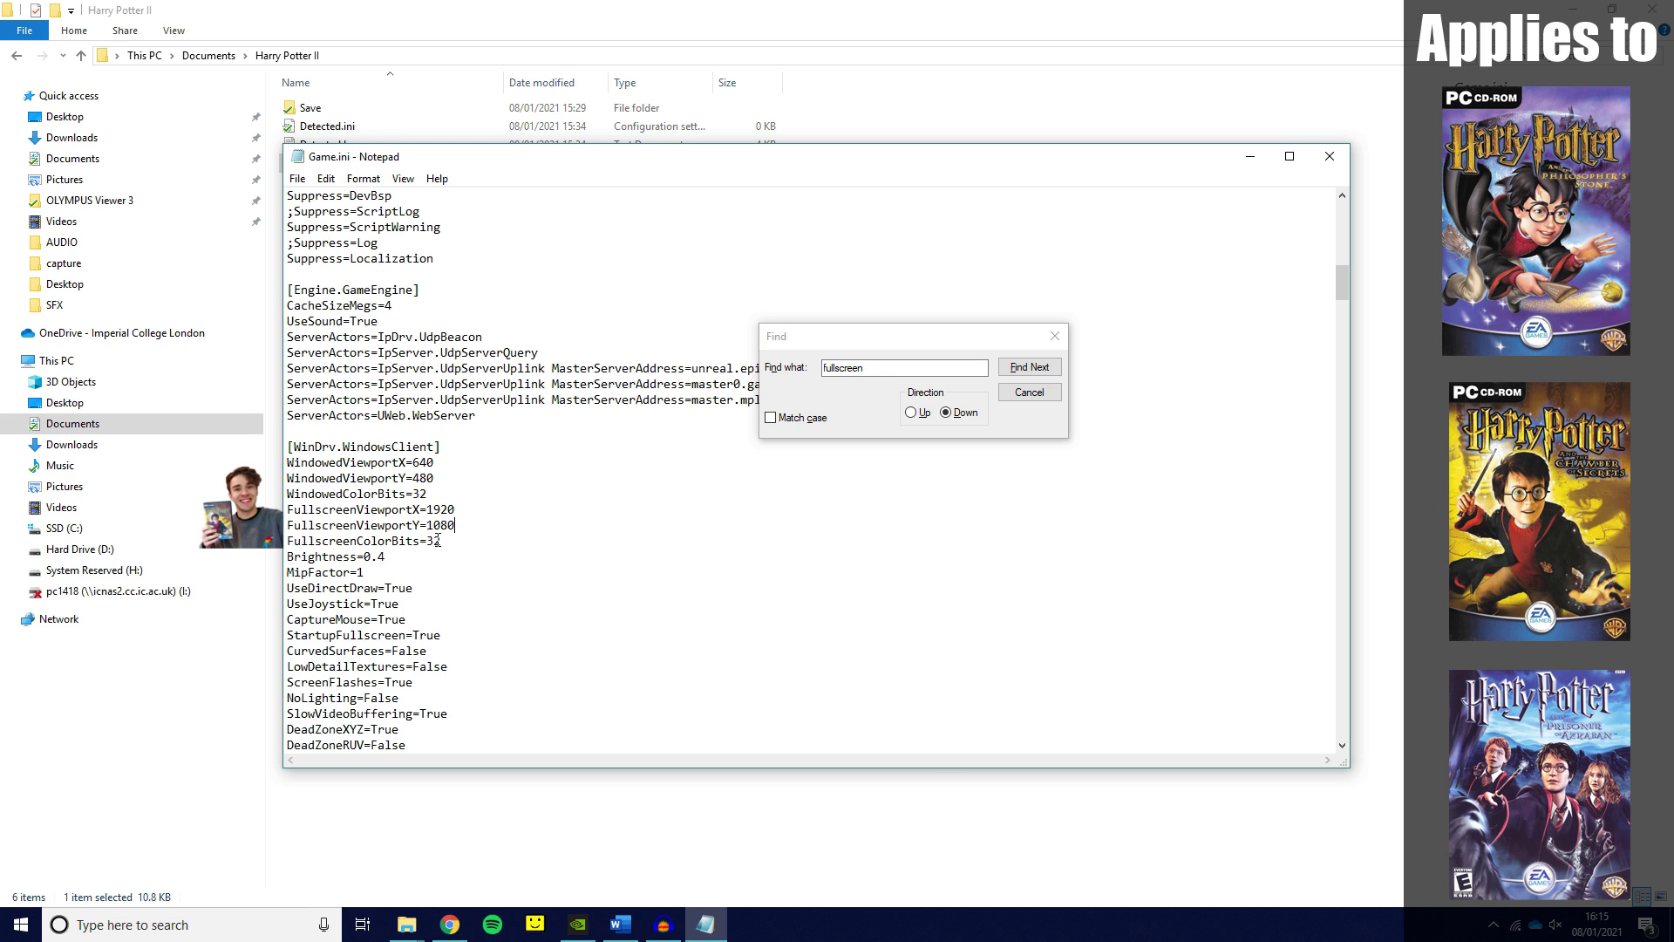
{"action": "left_click_drag", "start_coordinate": [286, 383], "coordinate": [373, 384]}
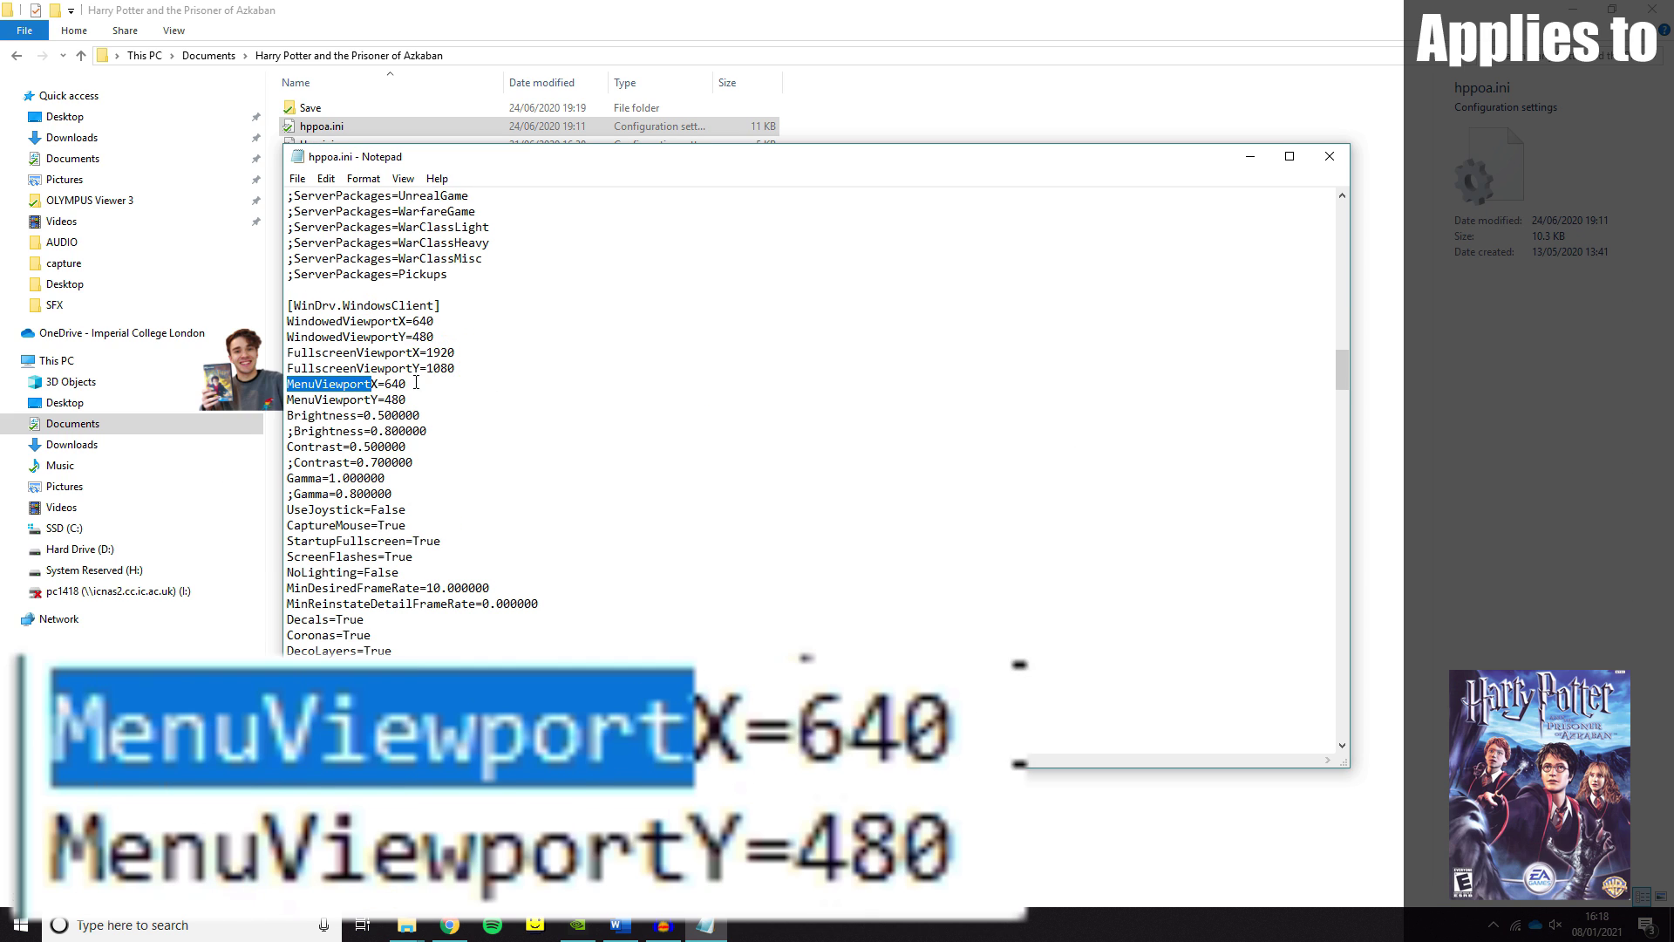
- In hppoa.ini, change MenuViewportX from 640 to 1920 and MenuViewportY from 480 to 1080
{"action": "left_click", "coordinate": [415, 383]}
{"action": "key", "text": "BackSpace"}
{"action": "key", "text": "BackSpace"}
{"action": "key", "text": "BackSpace"}
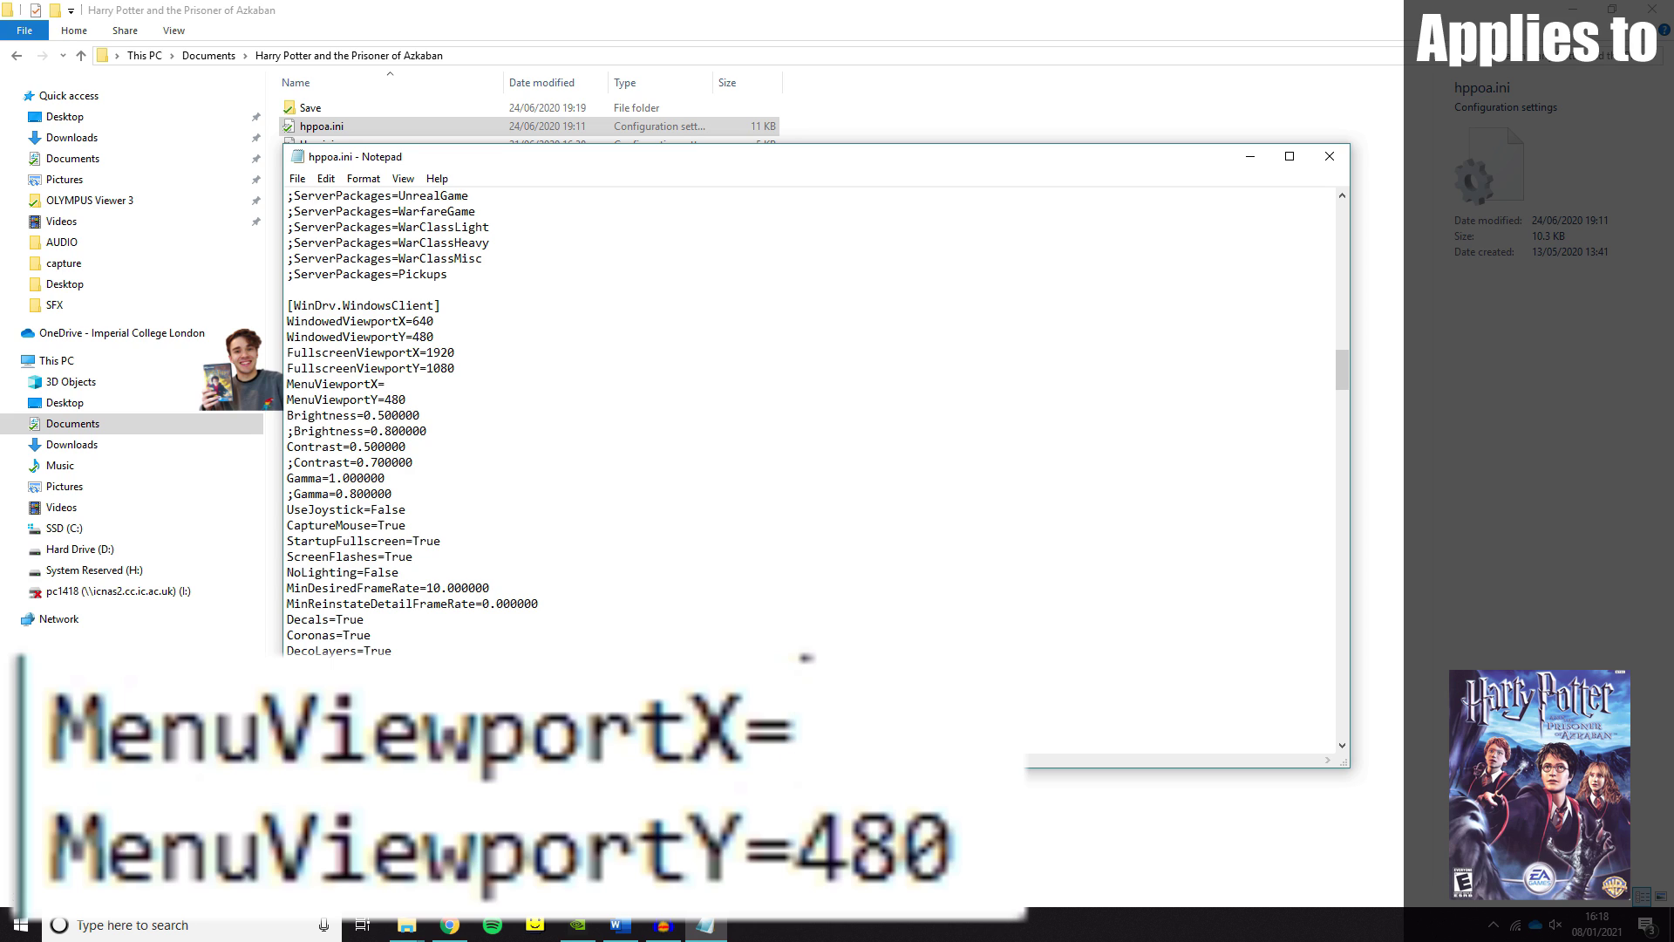
{"action": "type", "text": "1920"}
{"action": "key", "text": "Down"}
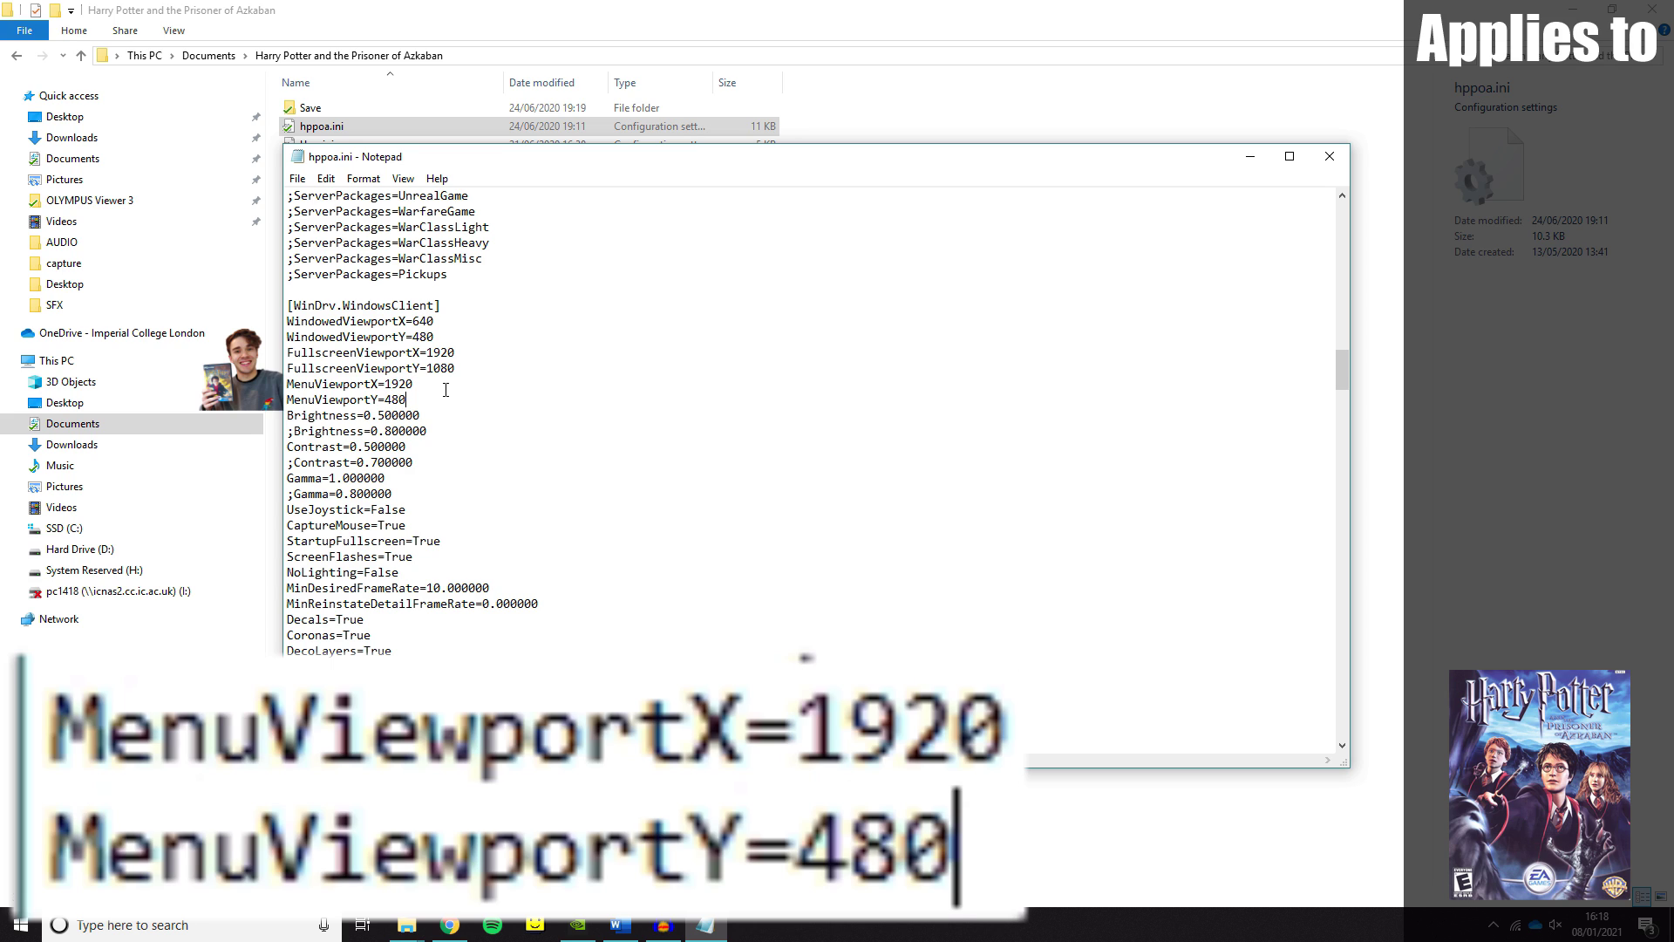
{"action": "key", "text": "BackSpace"}
{"action": "key", "text": "BackSpace"}
{"action": "key", "text": "BackSpace"}
{"action": "type", "text": "1080"}
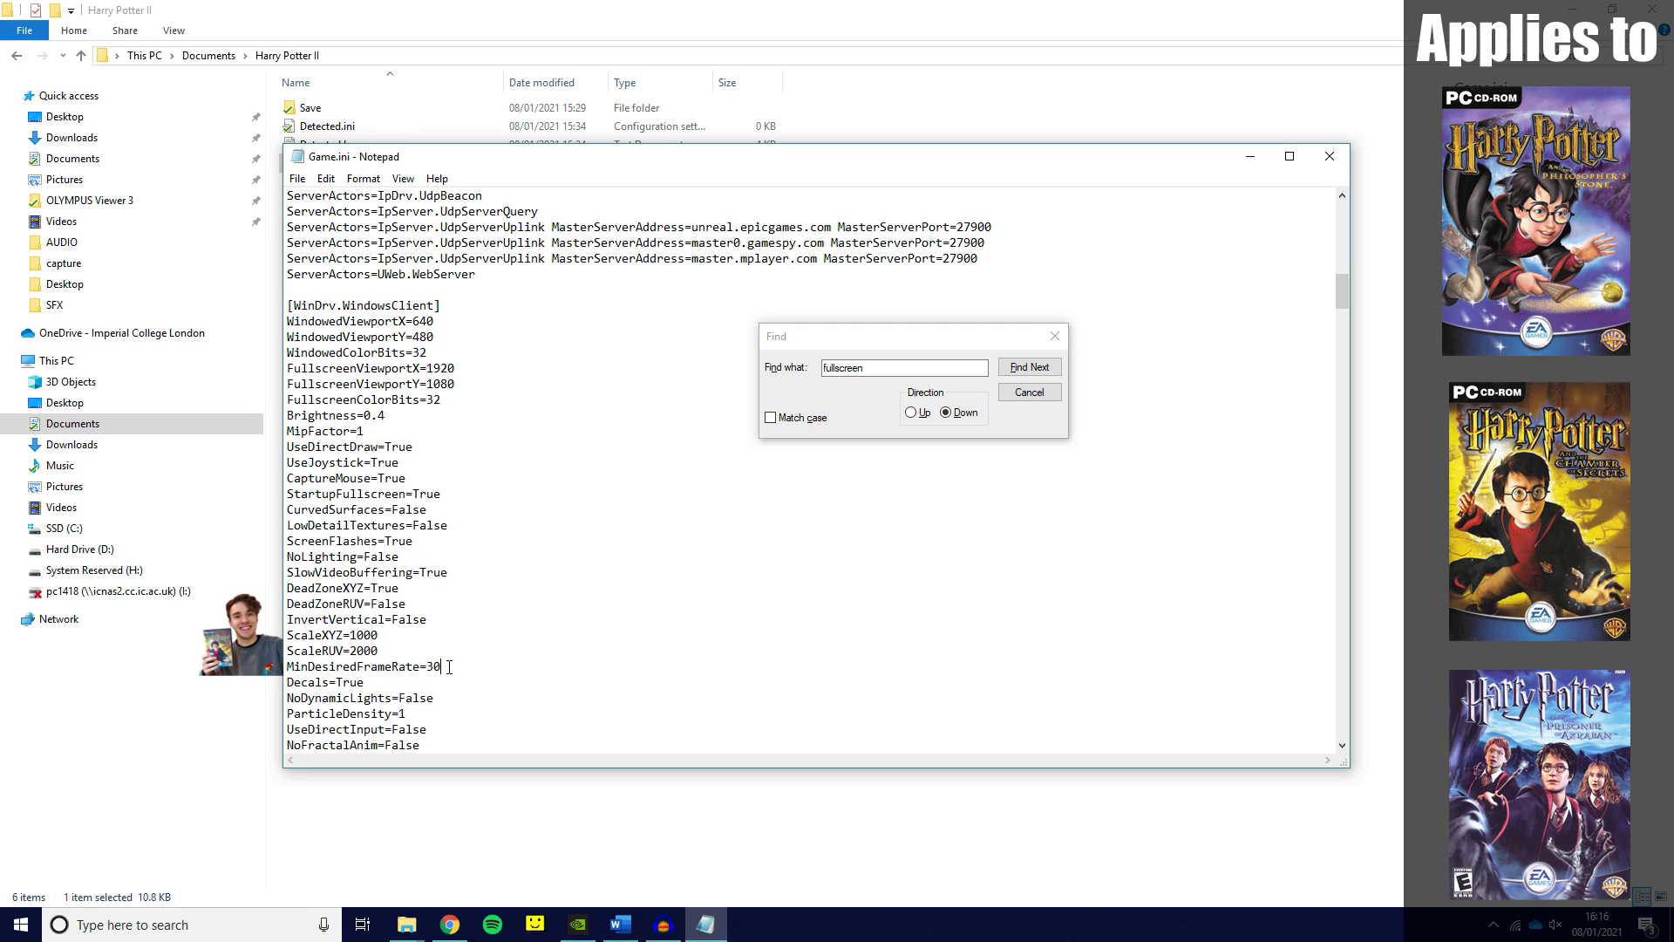
- Set MinDesiredFrameRate to 60 in both files and MinReinstateDetailFrameRate to 60 in hppoa.ini
{"action": "key", "text": "BackSpace"}
{"action": "key", "text": "BackSpace"}
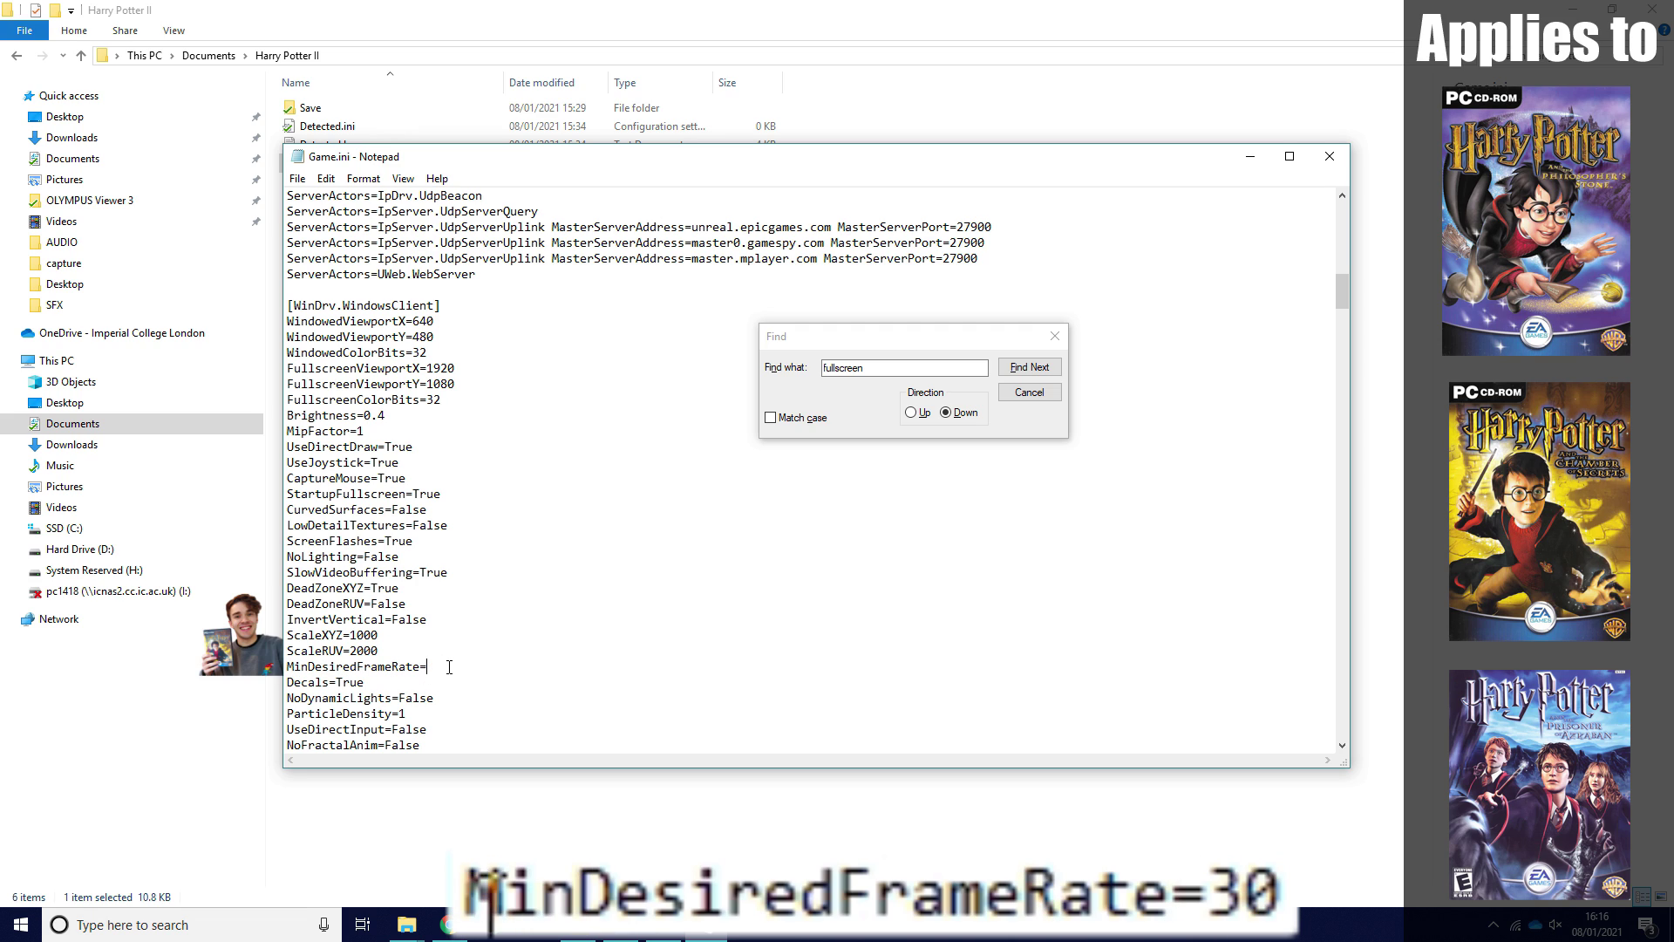
{"action": "type", "text": "60"}
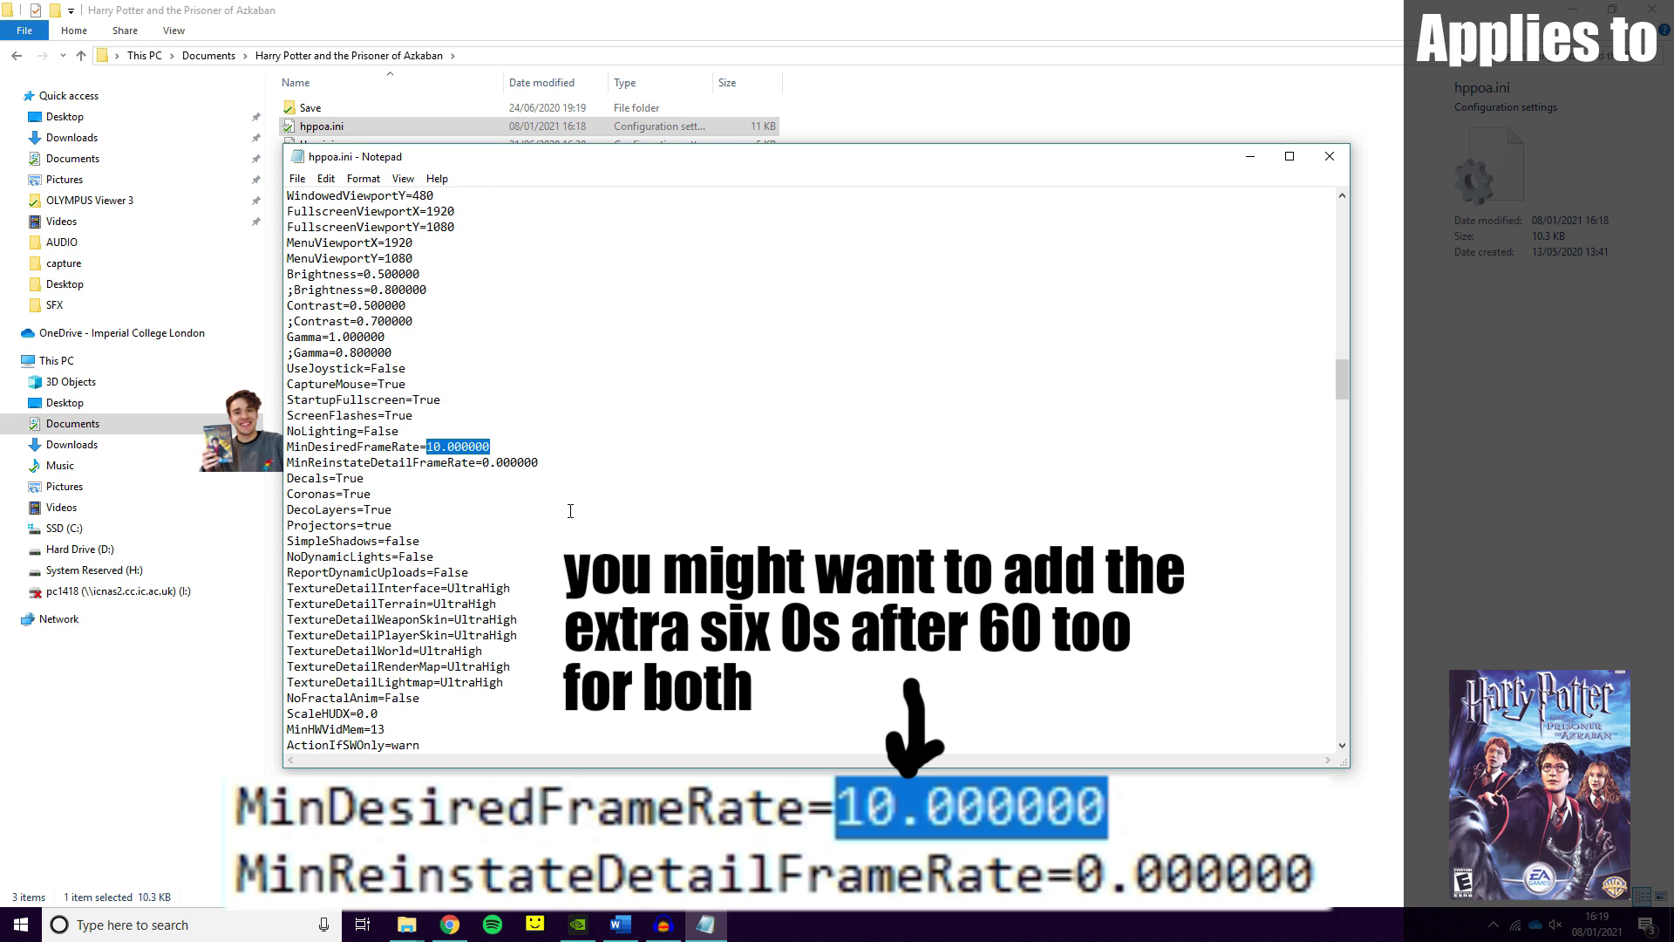
{"action": "type", "text": "60"}
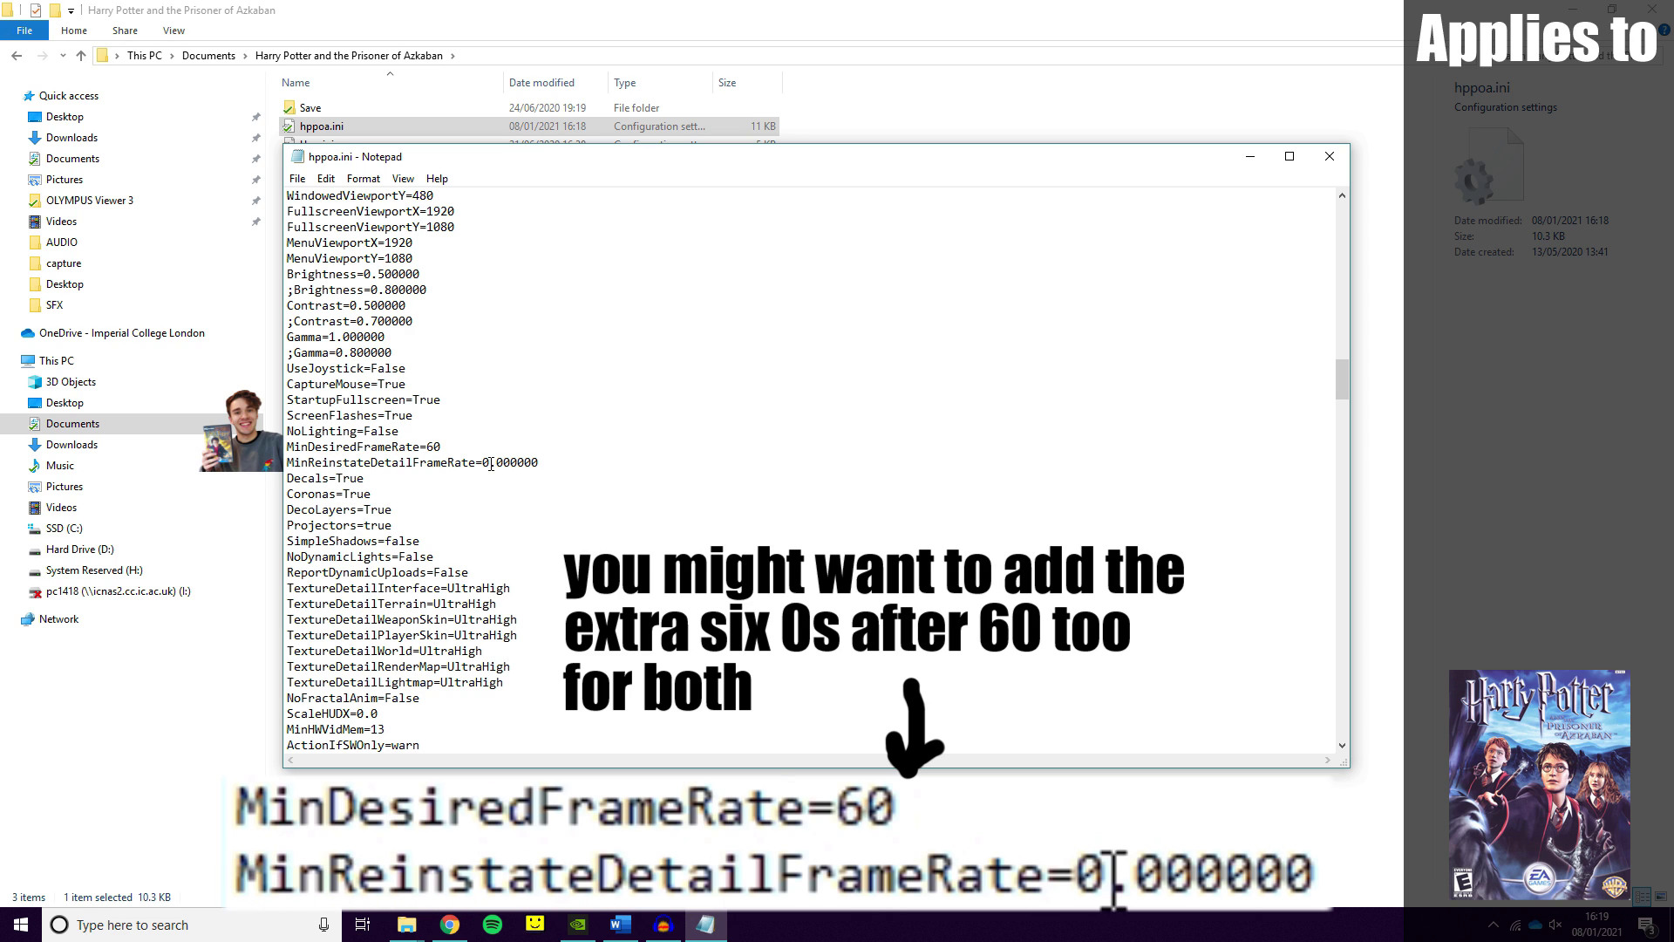
{"action": "left_click_drag", "start_coordinate": [483, 462], "coordinate": [539, 463]}
{"action": "type", "text": "60"}
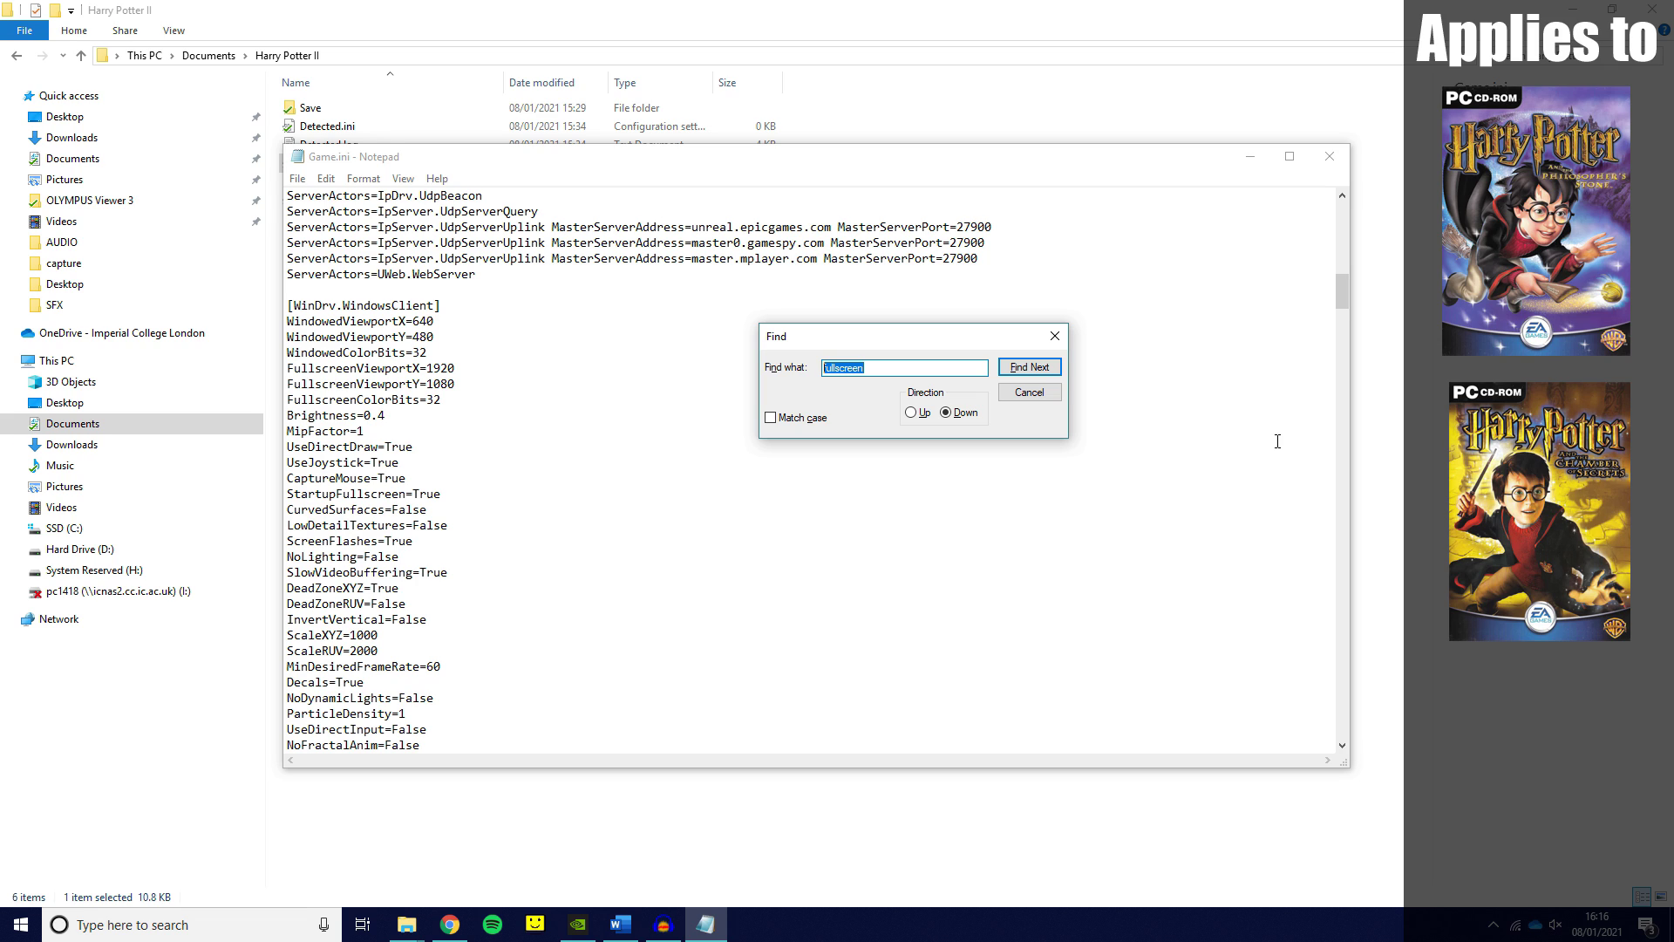
- Search Game.ini for 'UsePrecache' and step to the D3DDrv.D3DRenderDevice entry
{"action": "type", "text": "D"}
{"action": "key", "text": "BackSpace"}
{"action": "key", "text": "BackSpace"}
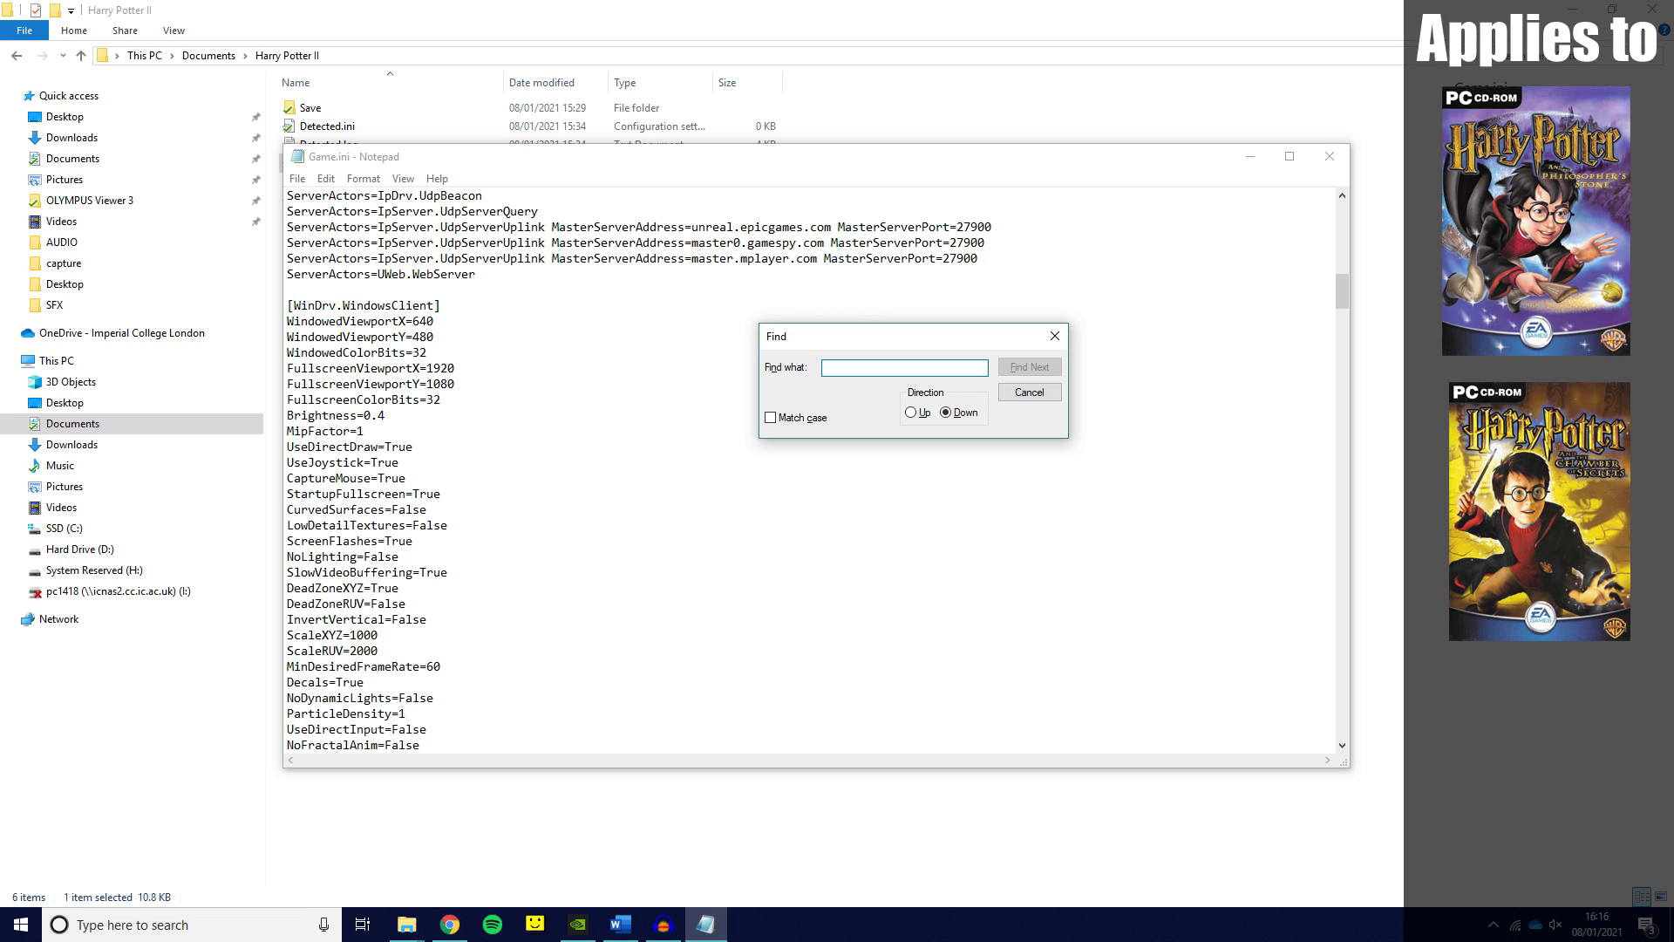
{"action": "type", "text": "UsePrecache"}
{"action": "key", "text": "Return"}
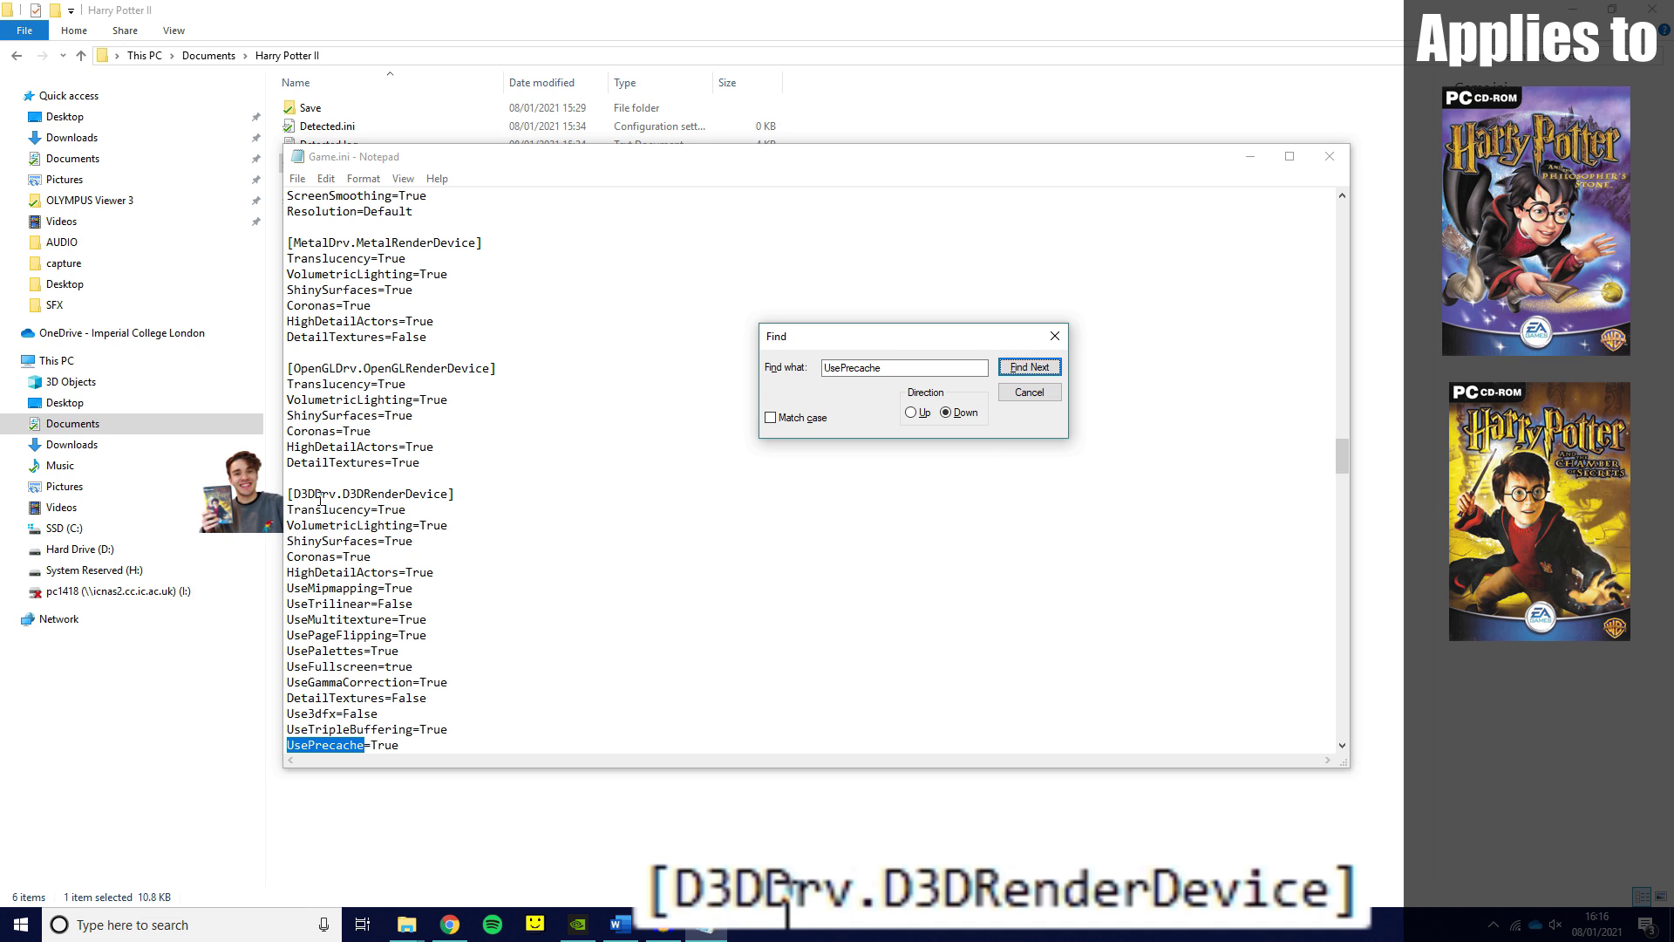
{"action": "key", "text": "Return"}
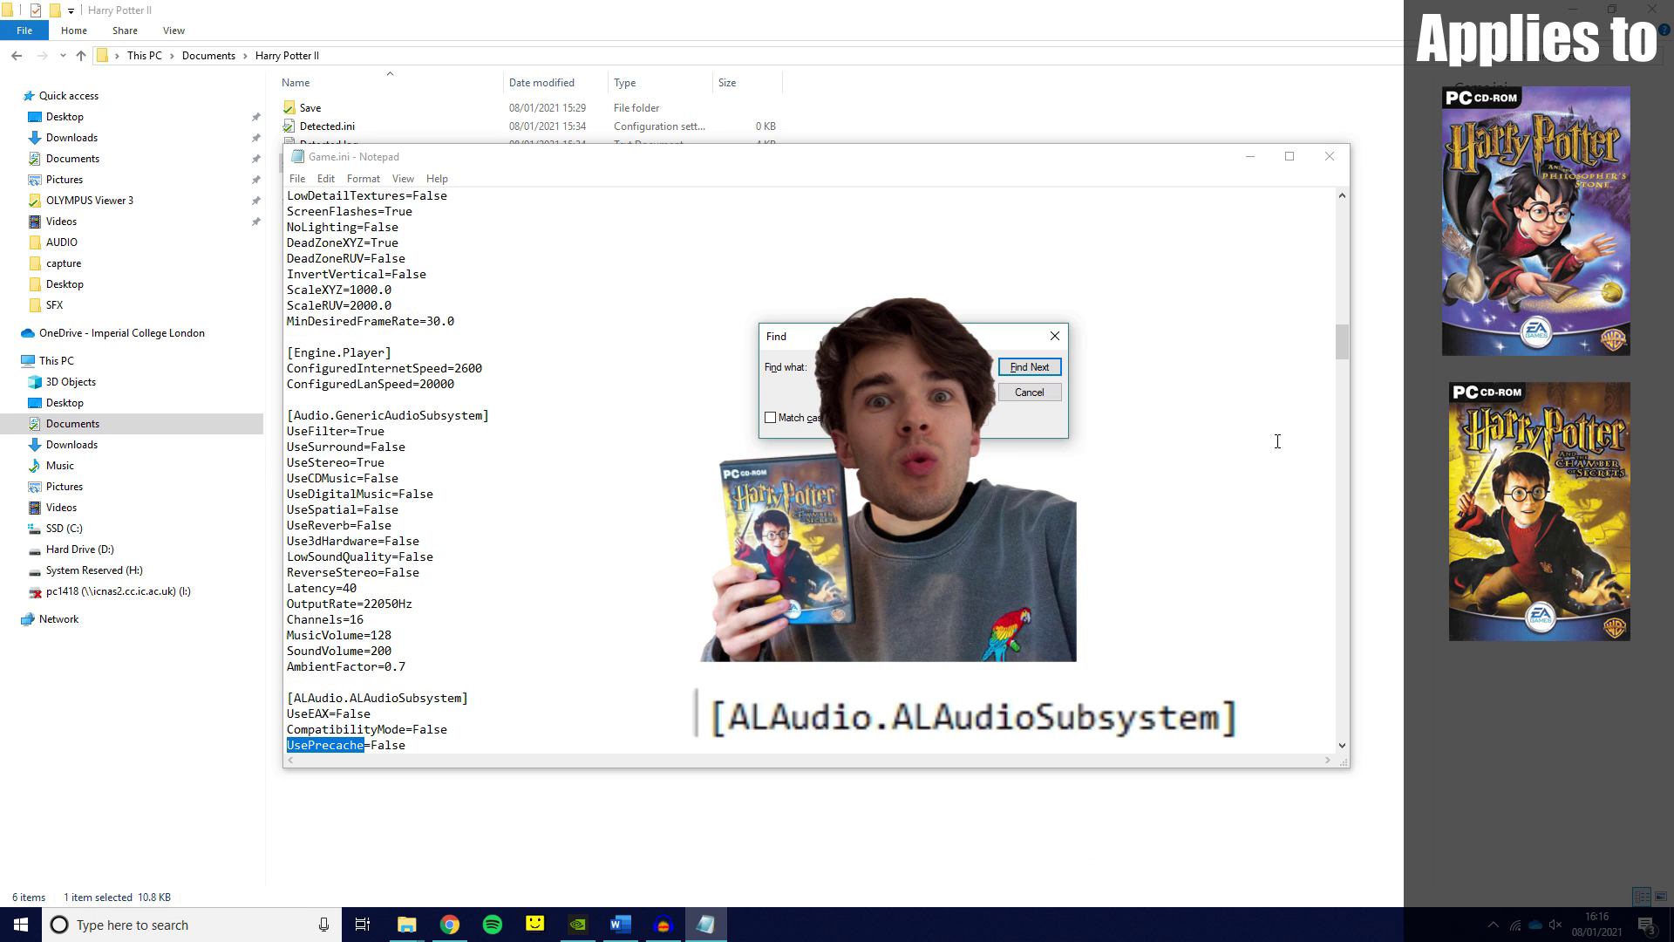
{"action": "key", "text": "Return"}
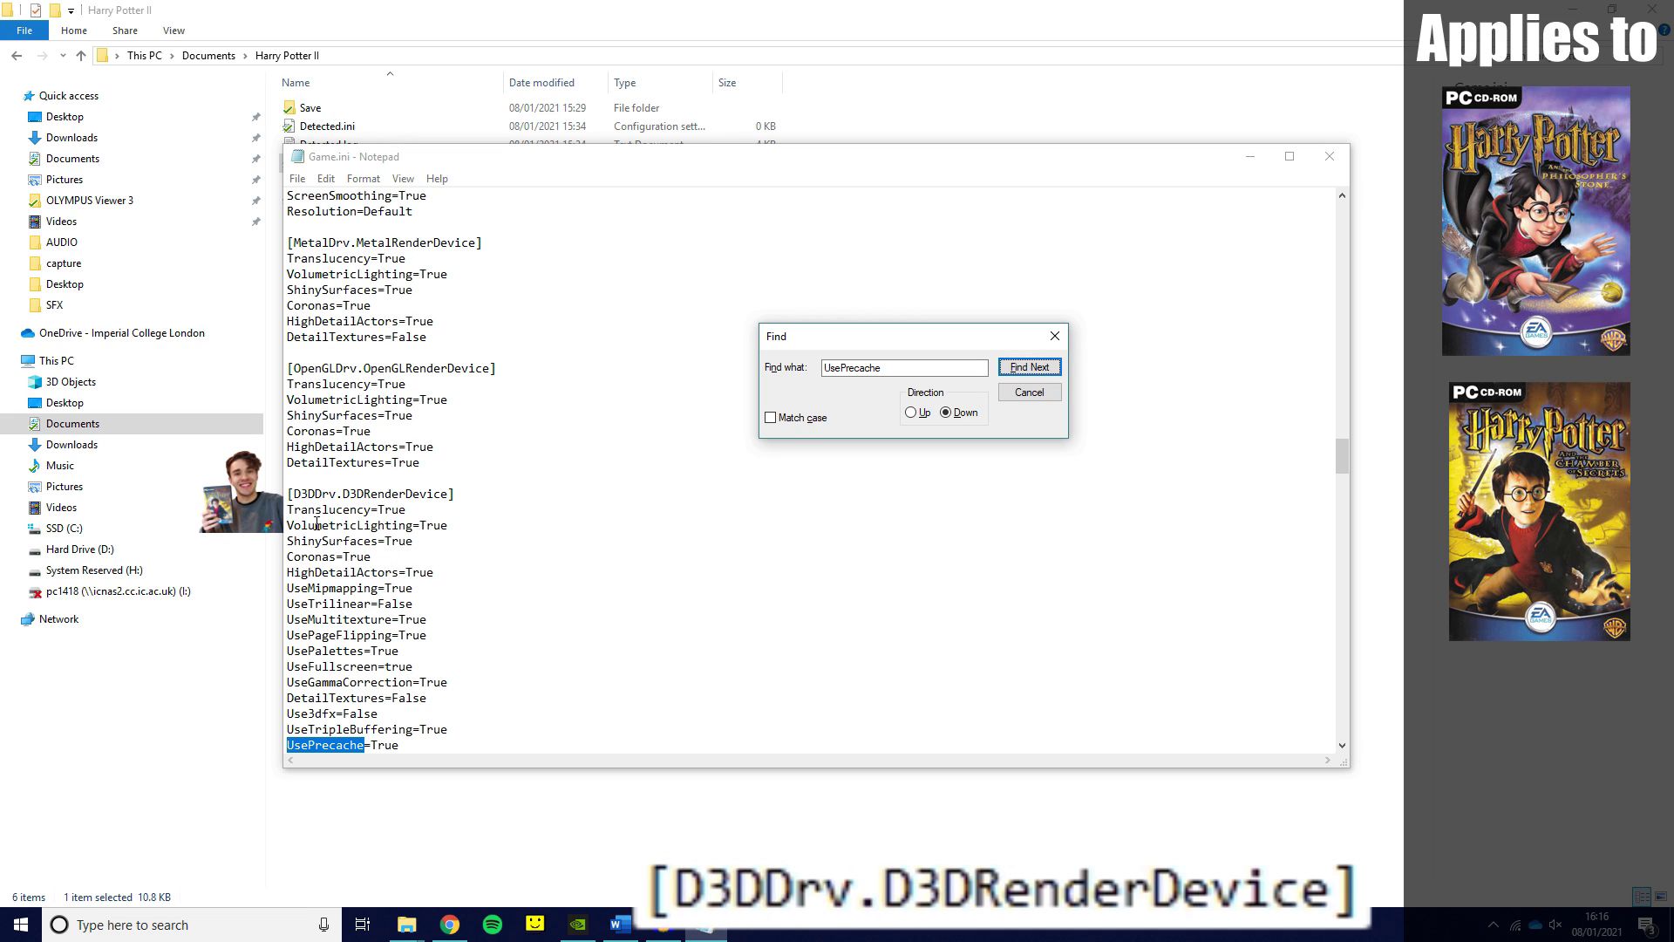
- Change the D3DDrv UsePrecache value from True to False and close the Find box
{"action": "scroll", "coordinate": [523, 628], "scroll_direction": "down", "scroll_amount": 1}
{"action": "left_click", "coordinate": [560, 701]}
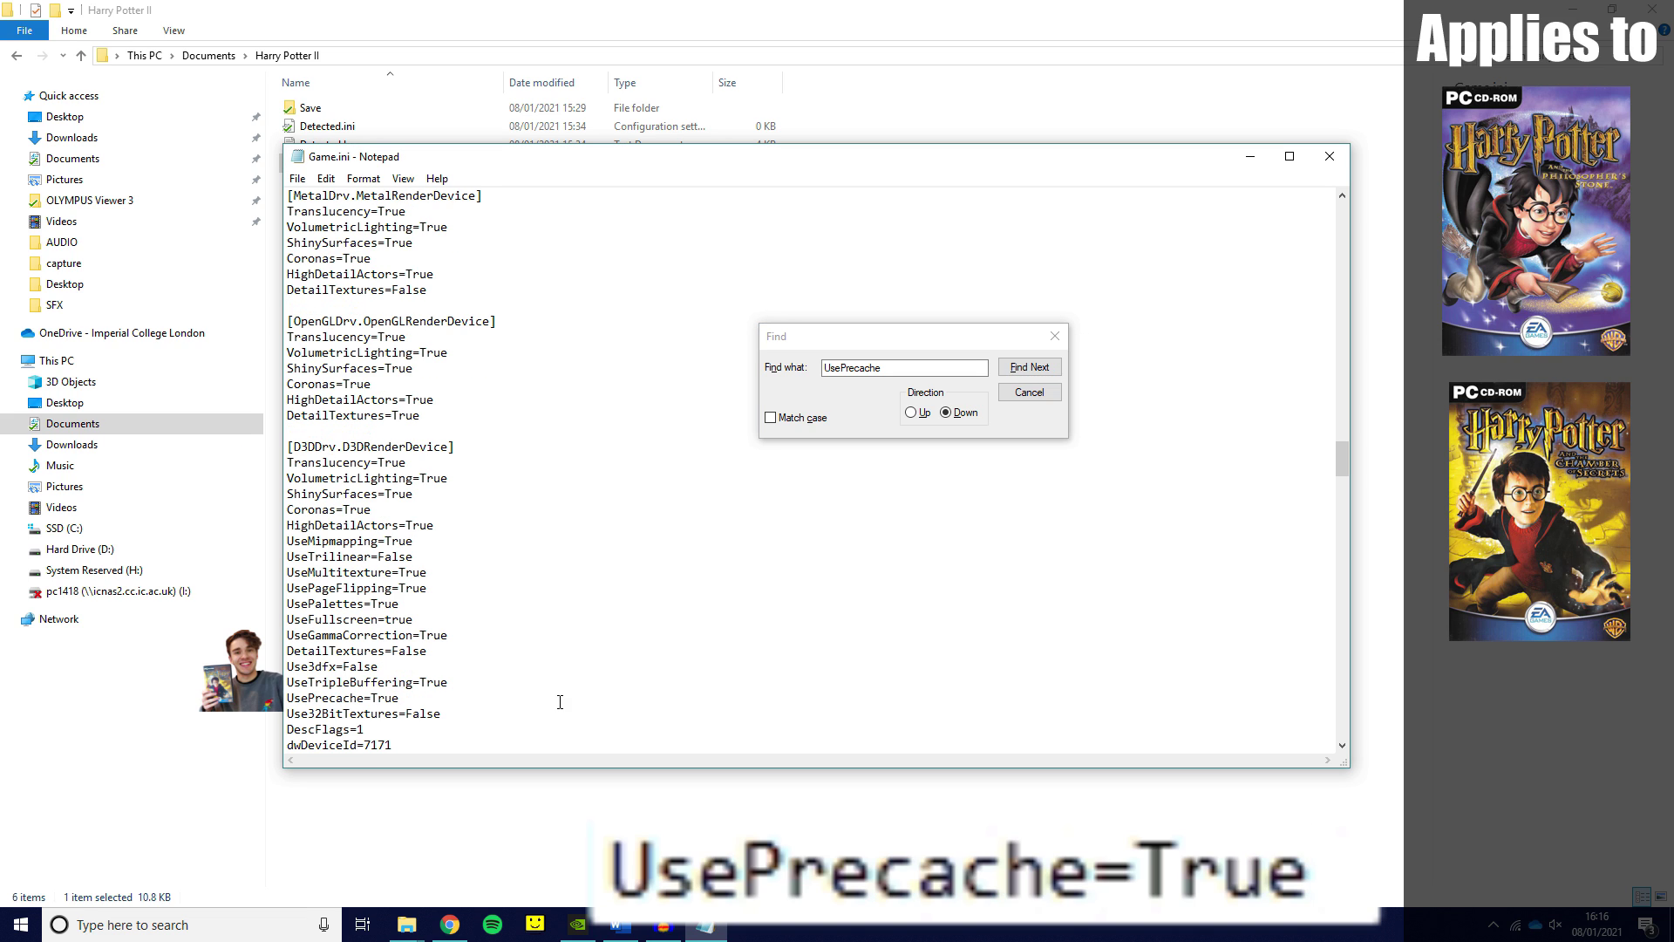
{"action": "key", "text": "BackSpace"}
{"action": "key", "text": "BackSpace"}
{"action": "key", "text": "BackSpace"}
{"action": "key", "text": "BackSpace"}
{"action": "type", "text": "False"}
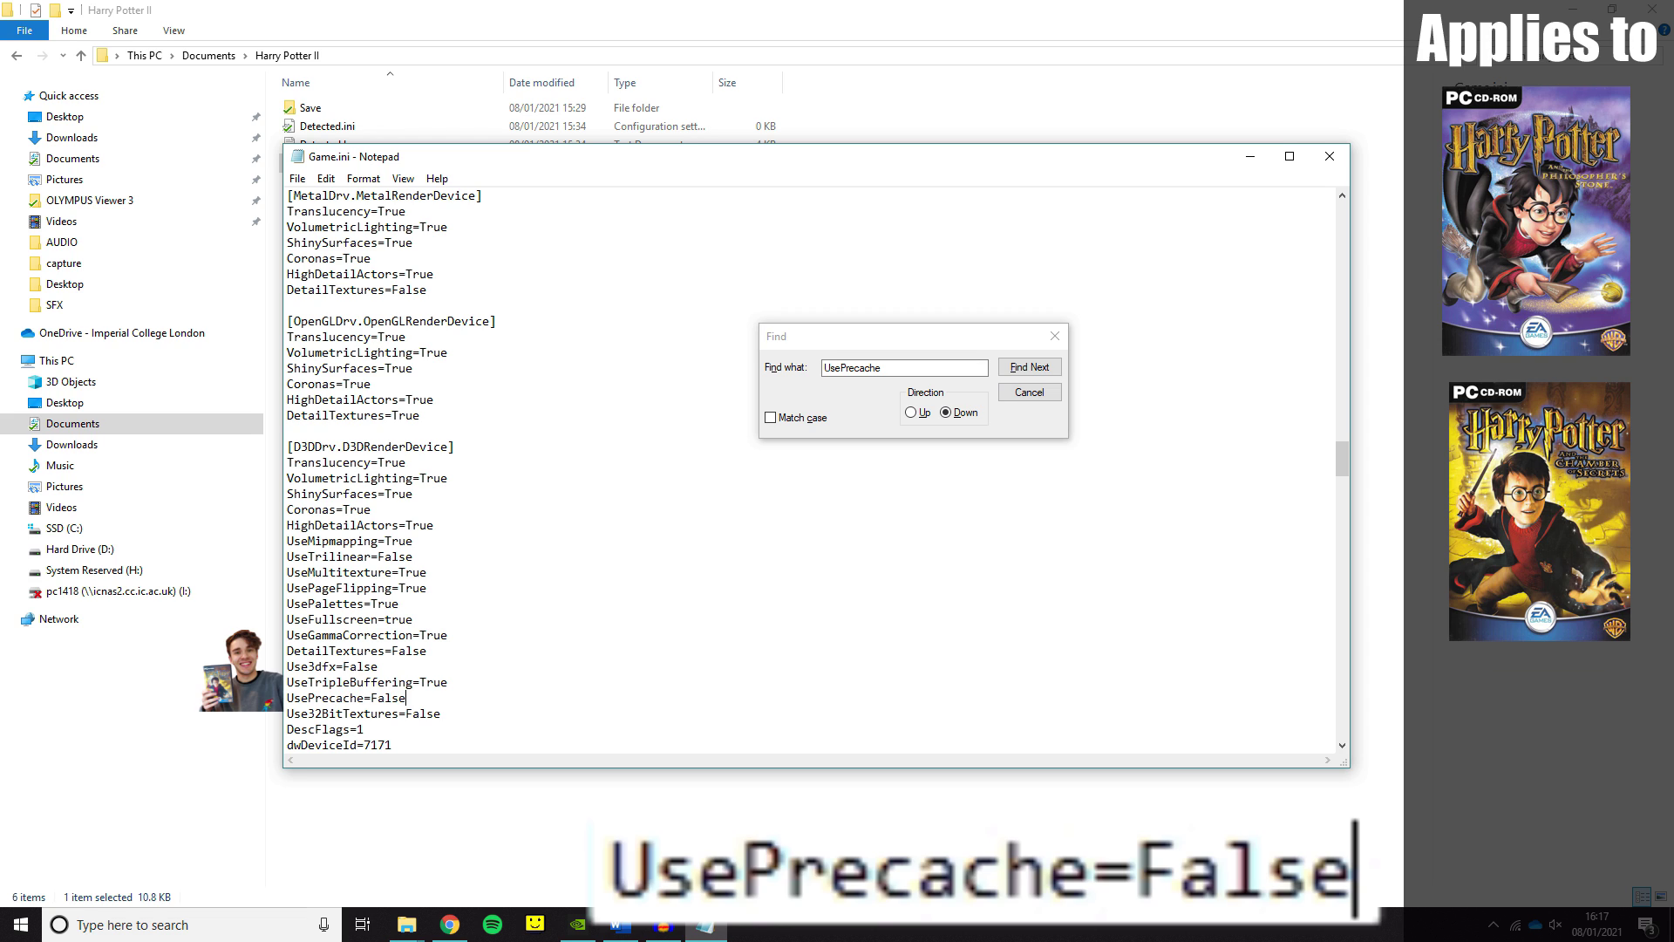
{"action": "left_click", "coordinate": [1055, 335]}
- Save the edited Game.ini and close it in Notepad
{"action": "left_click", "coordinate": [297, 179]}
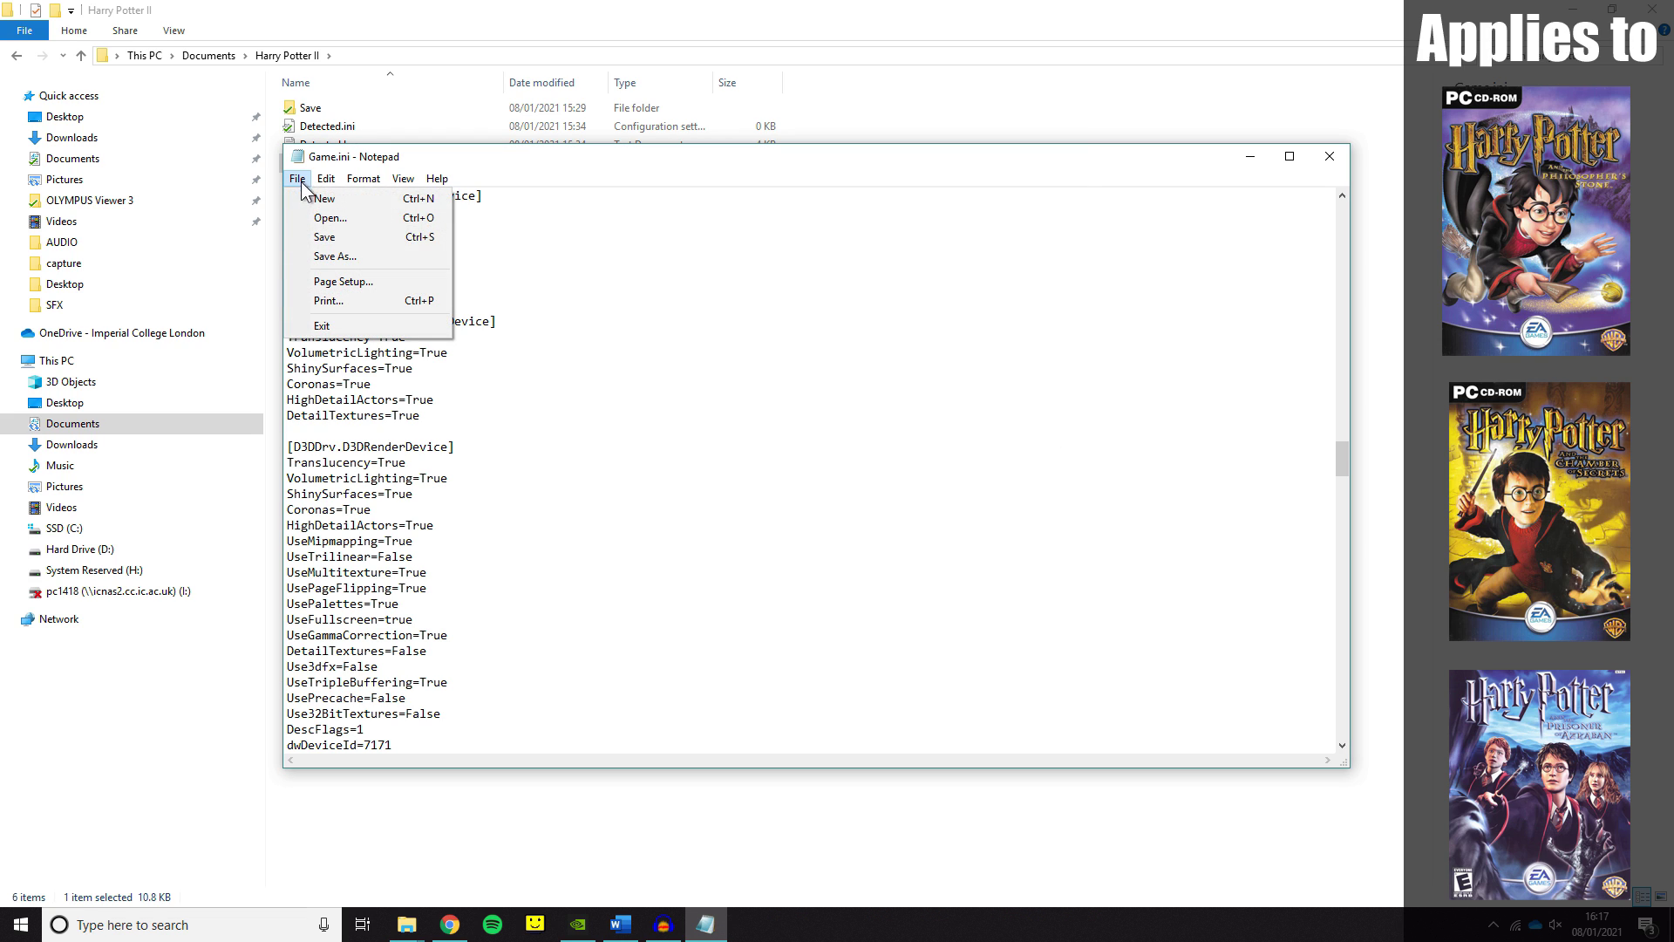
{"action": "left_click", "coordinate": [324, 236]}
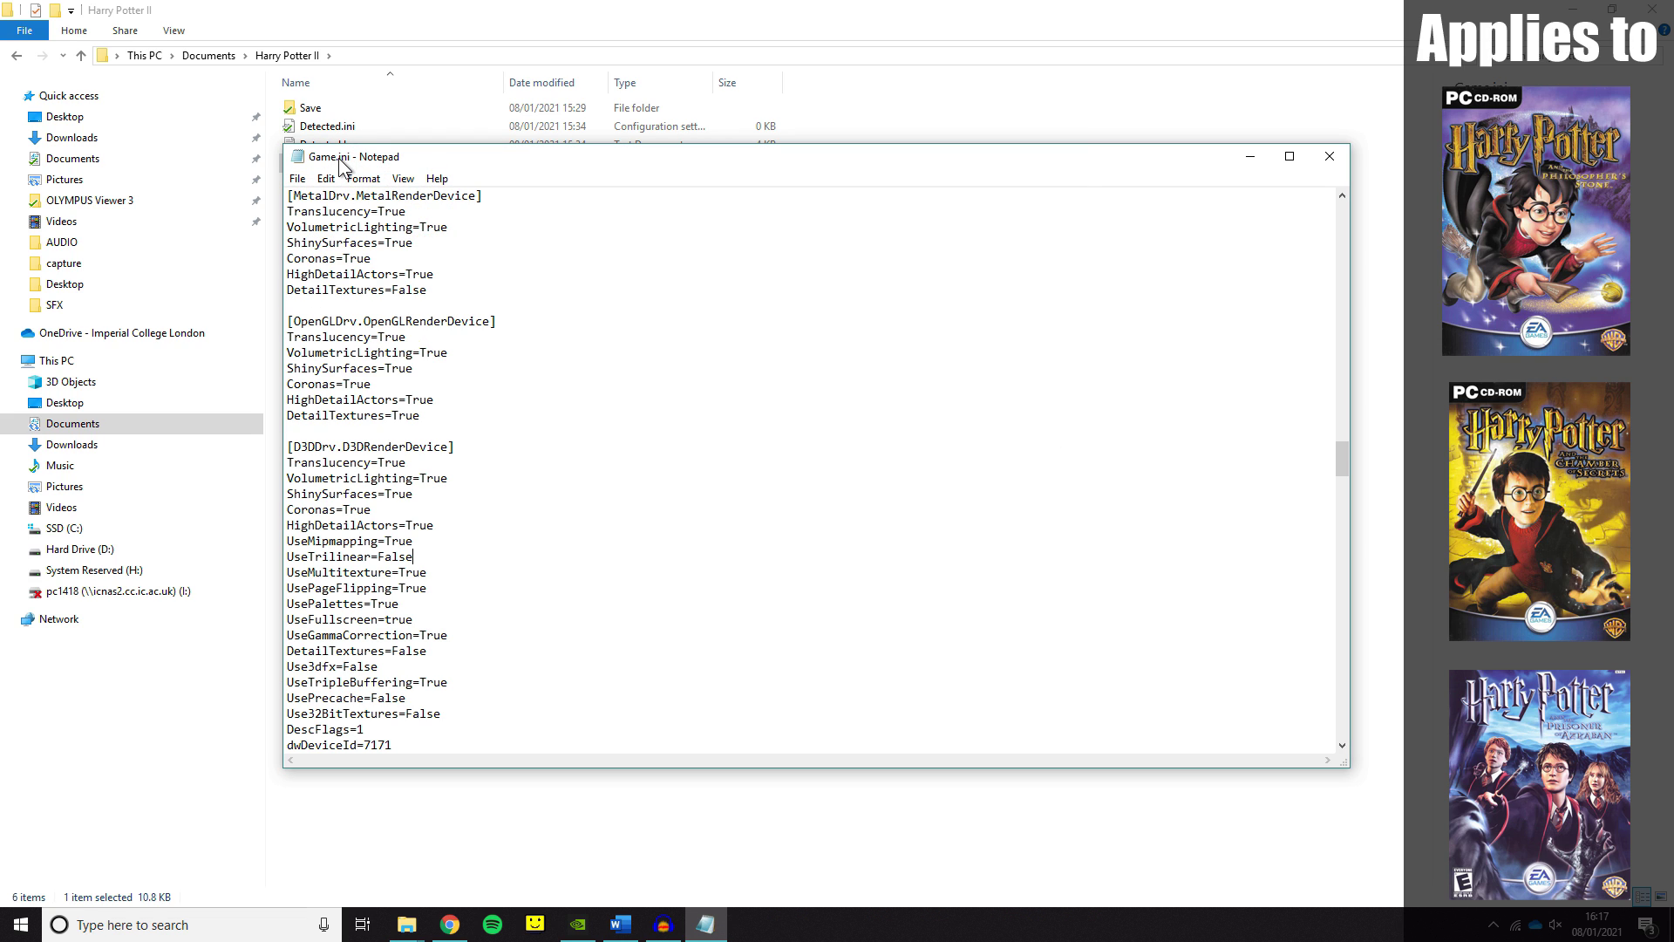
{"action": "left_click", "coordinate": [1329, 156]}
- Open User.ini from the Harry Potter II documents folder in Notepad via Edit
{"action": "left_click", "coordinate": [711, 446]}
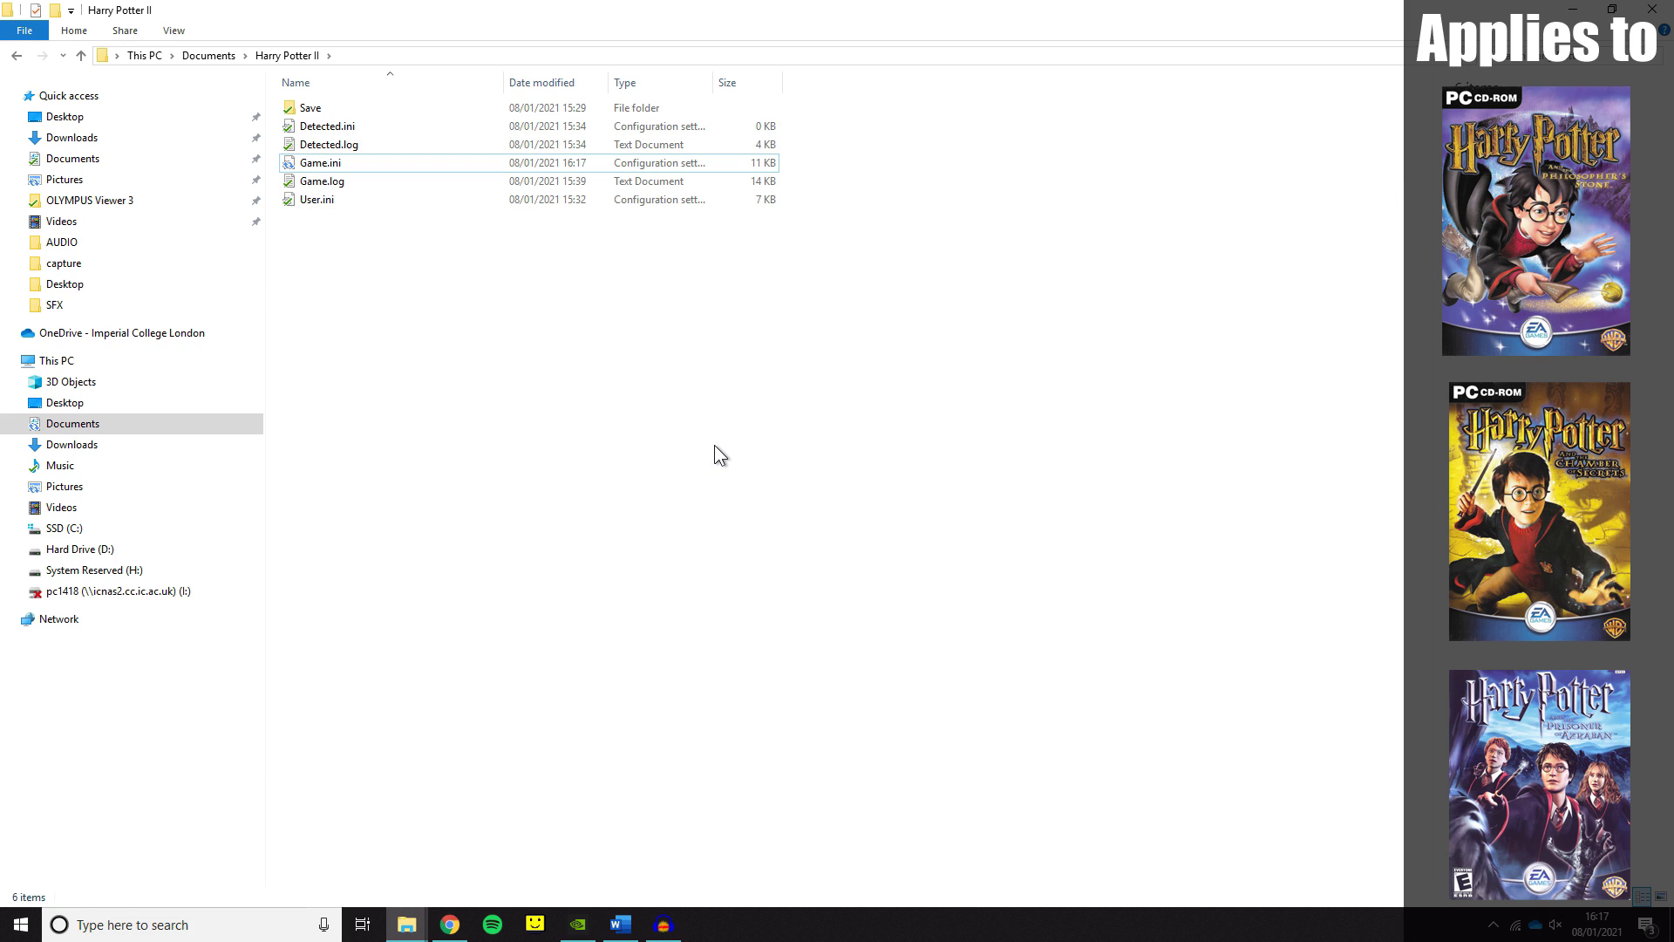
{"action": "left_click", "coordinate": [323, 200]}
{"action": "right_click", "coordinate": [325, 202]}
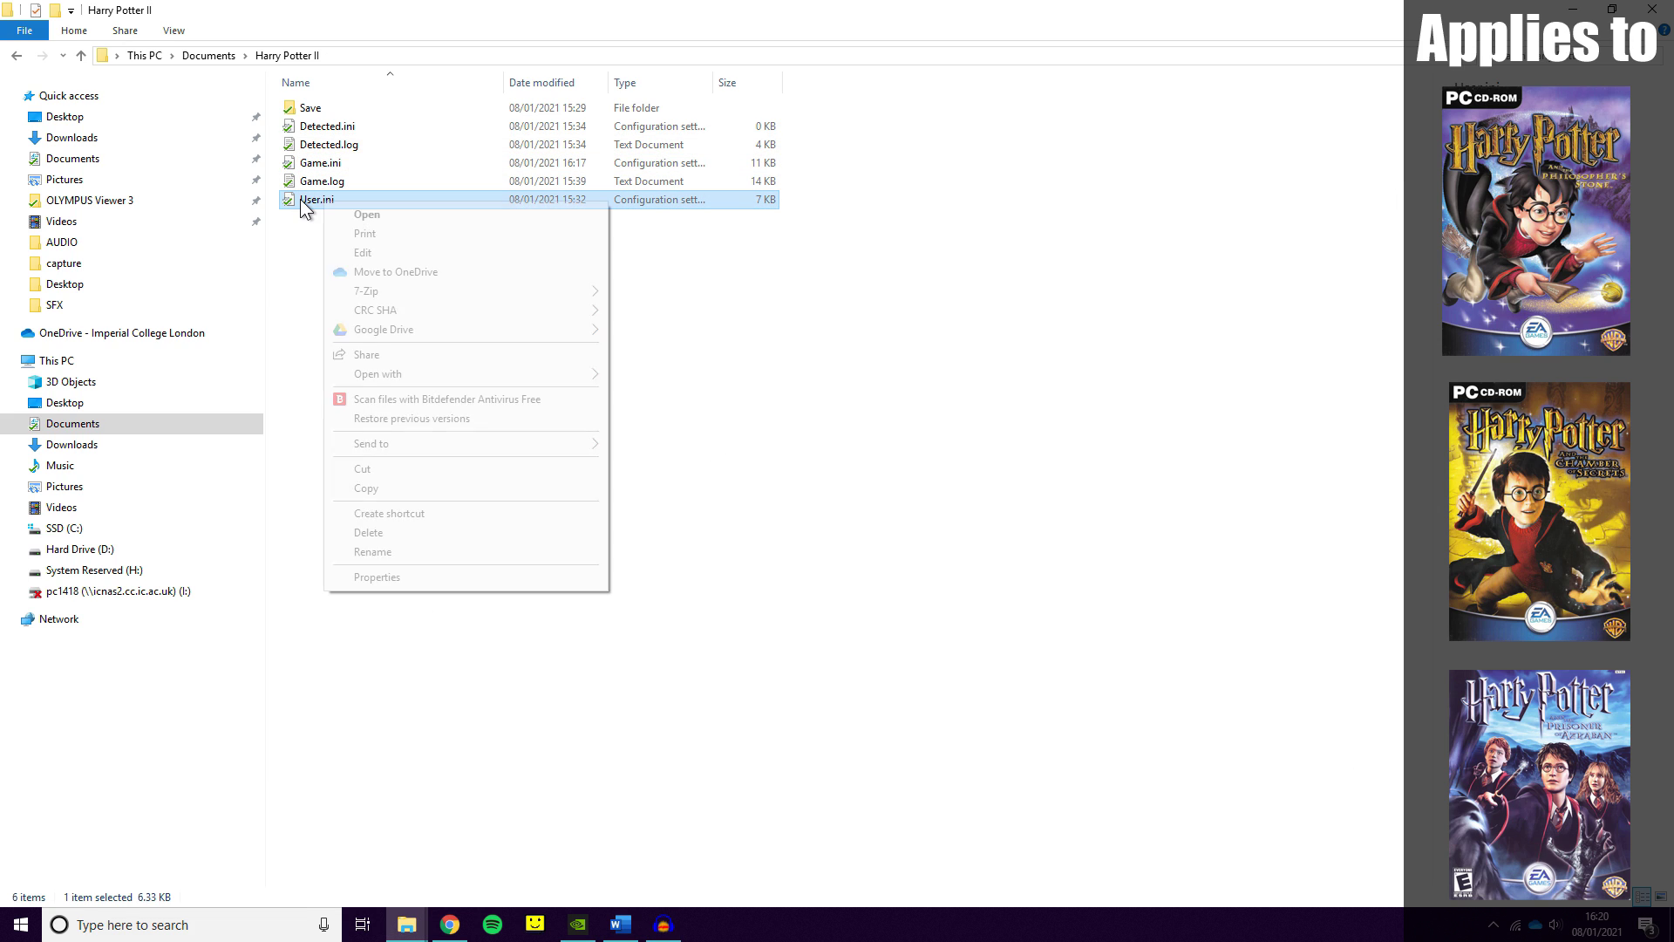
{"action": "left_click", "coordinate": [315, 223]}
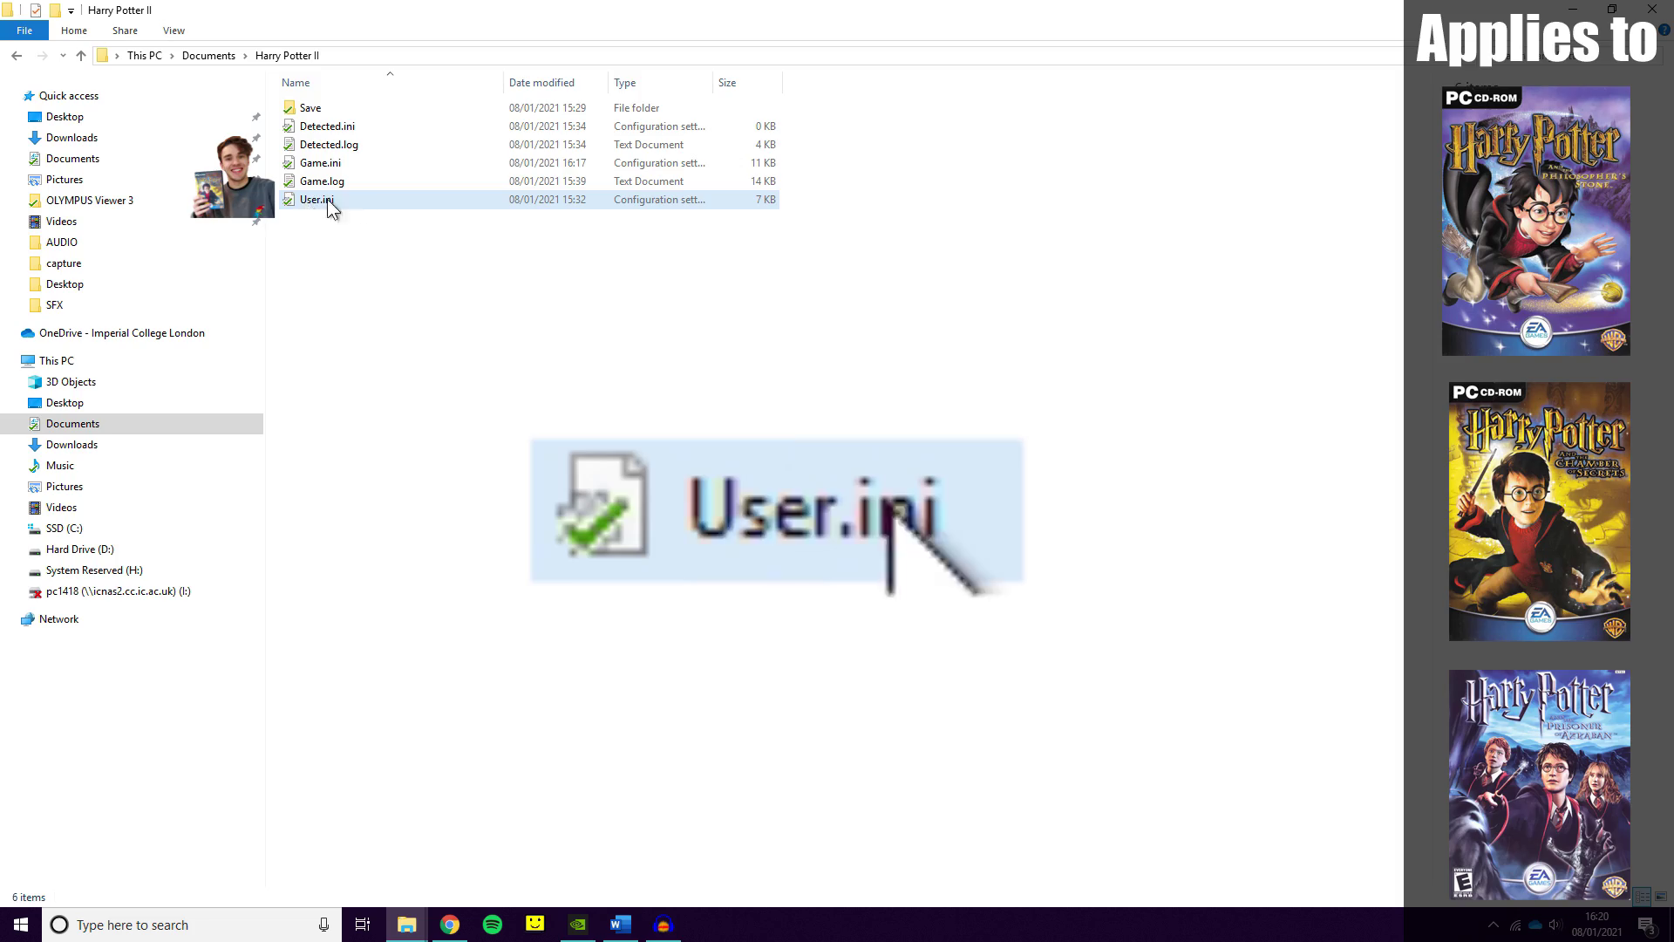
{"action": "right_click", "coordinate": [355, 210]}
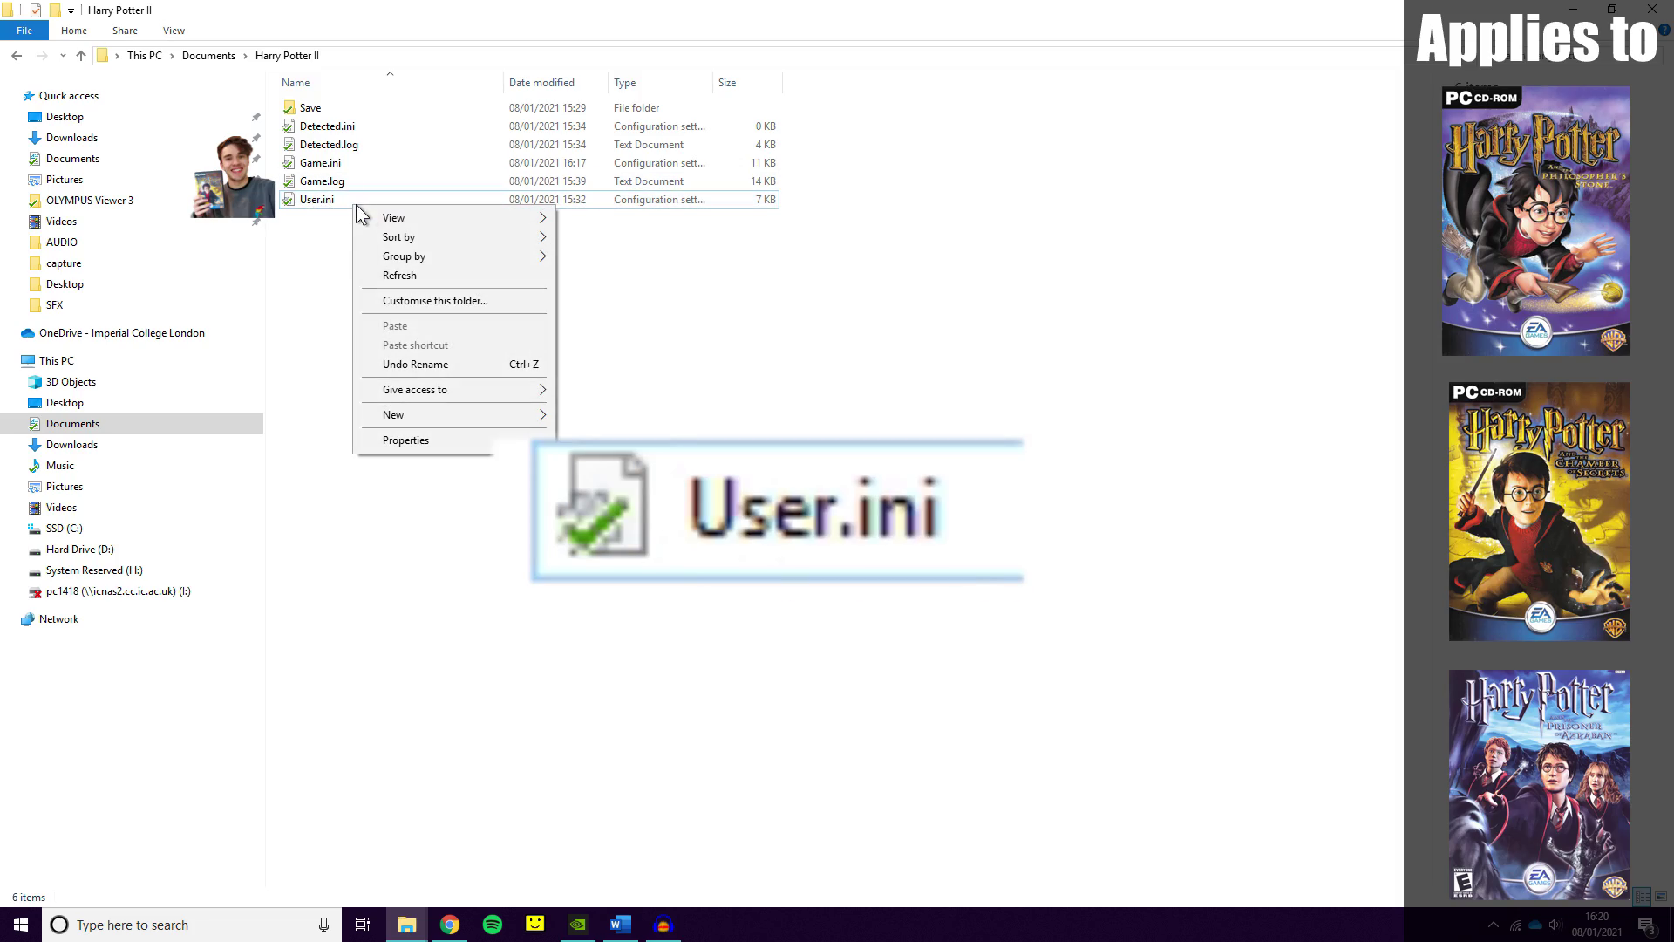
{"action": "left_click", "coordinate": [328, 204]}
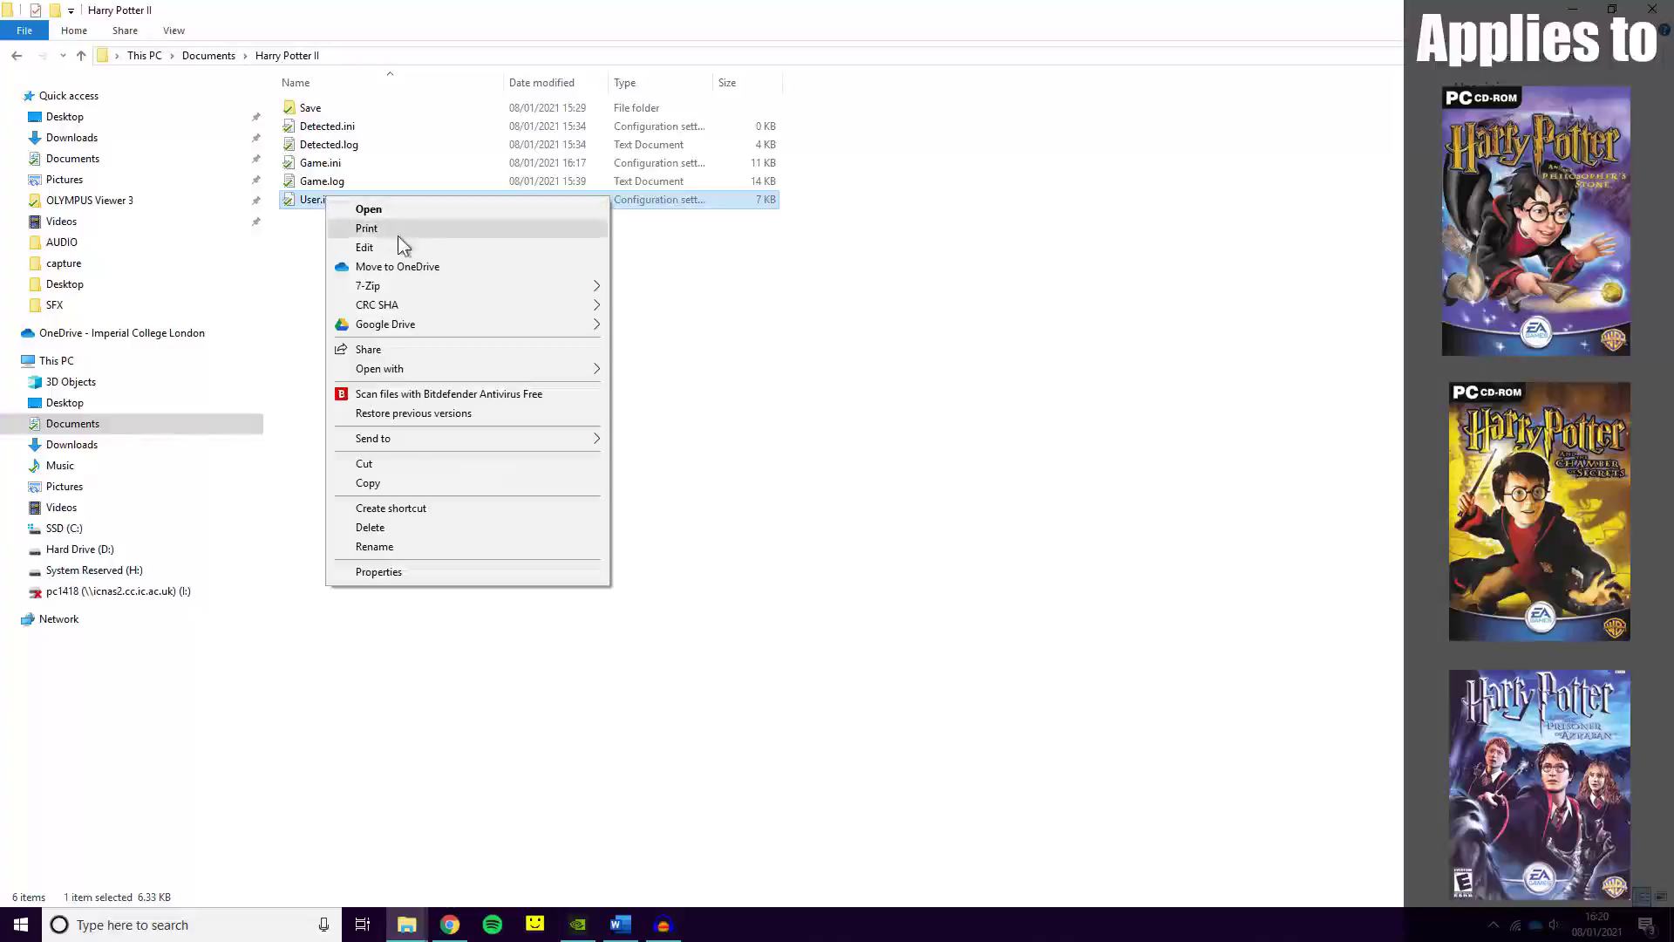
{"action": "left_click", "coordinate": [395, 246]}
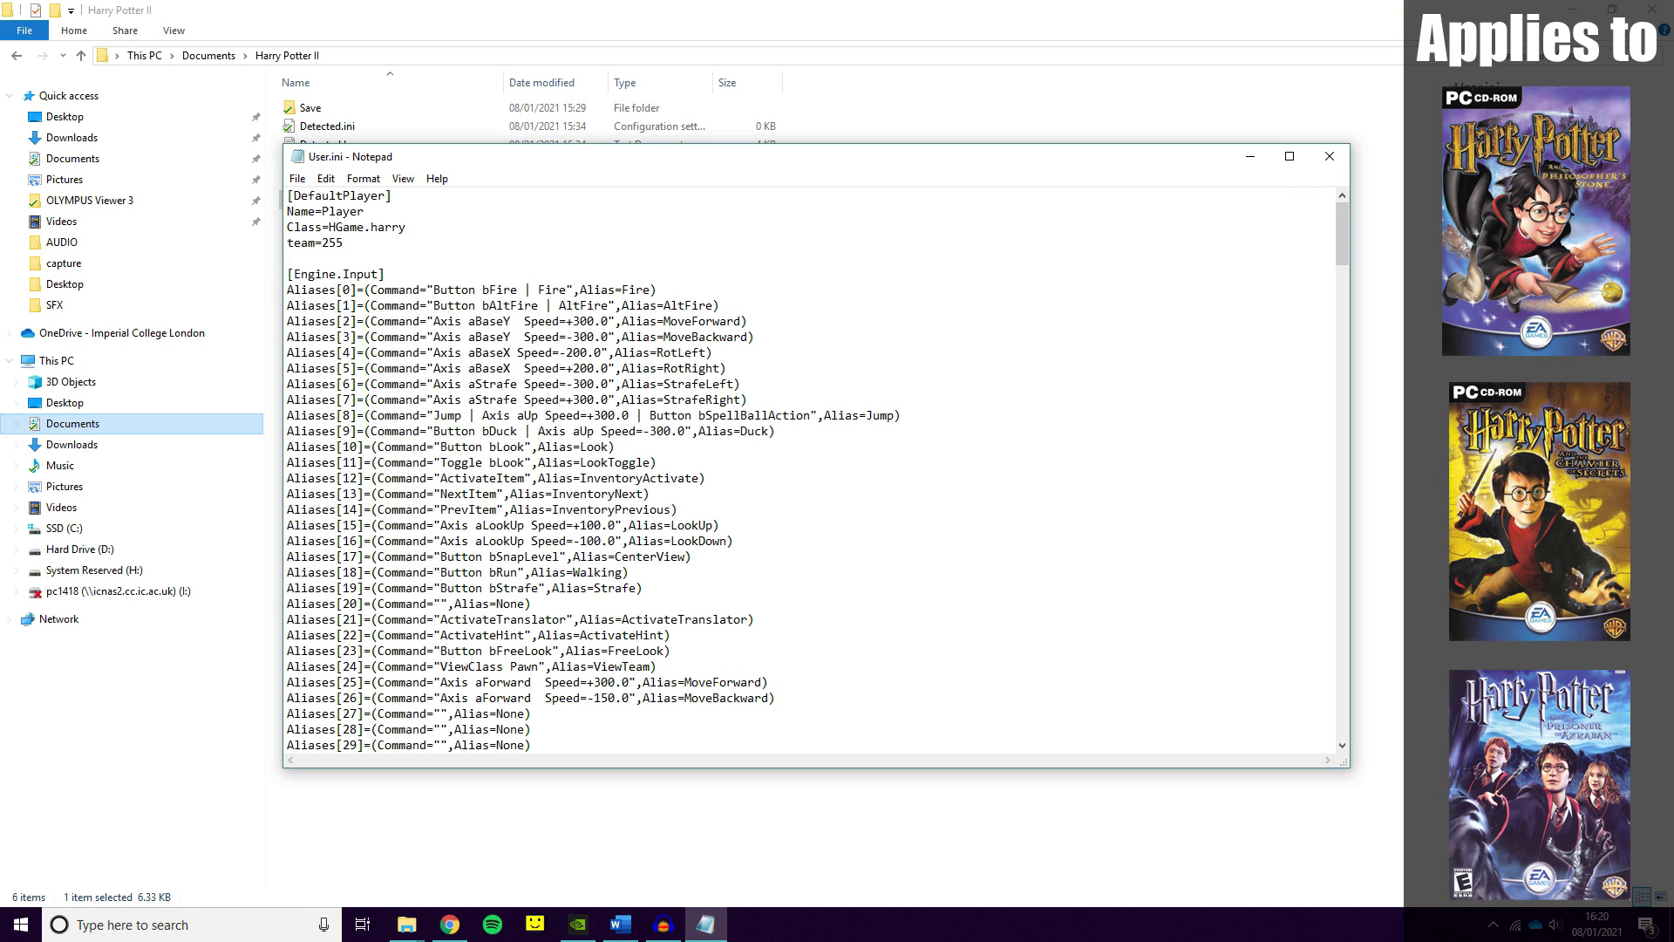
- Find the FOV settings in User.ini and set DesiredFOV to 106.26
{"action": "key", "text": "ctrl+f"}
{"action": "type", "text": "DefaultFOV"}
{"action": "key", "text": "Return"}
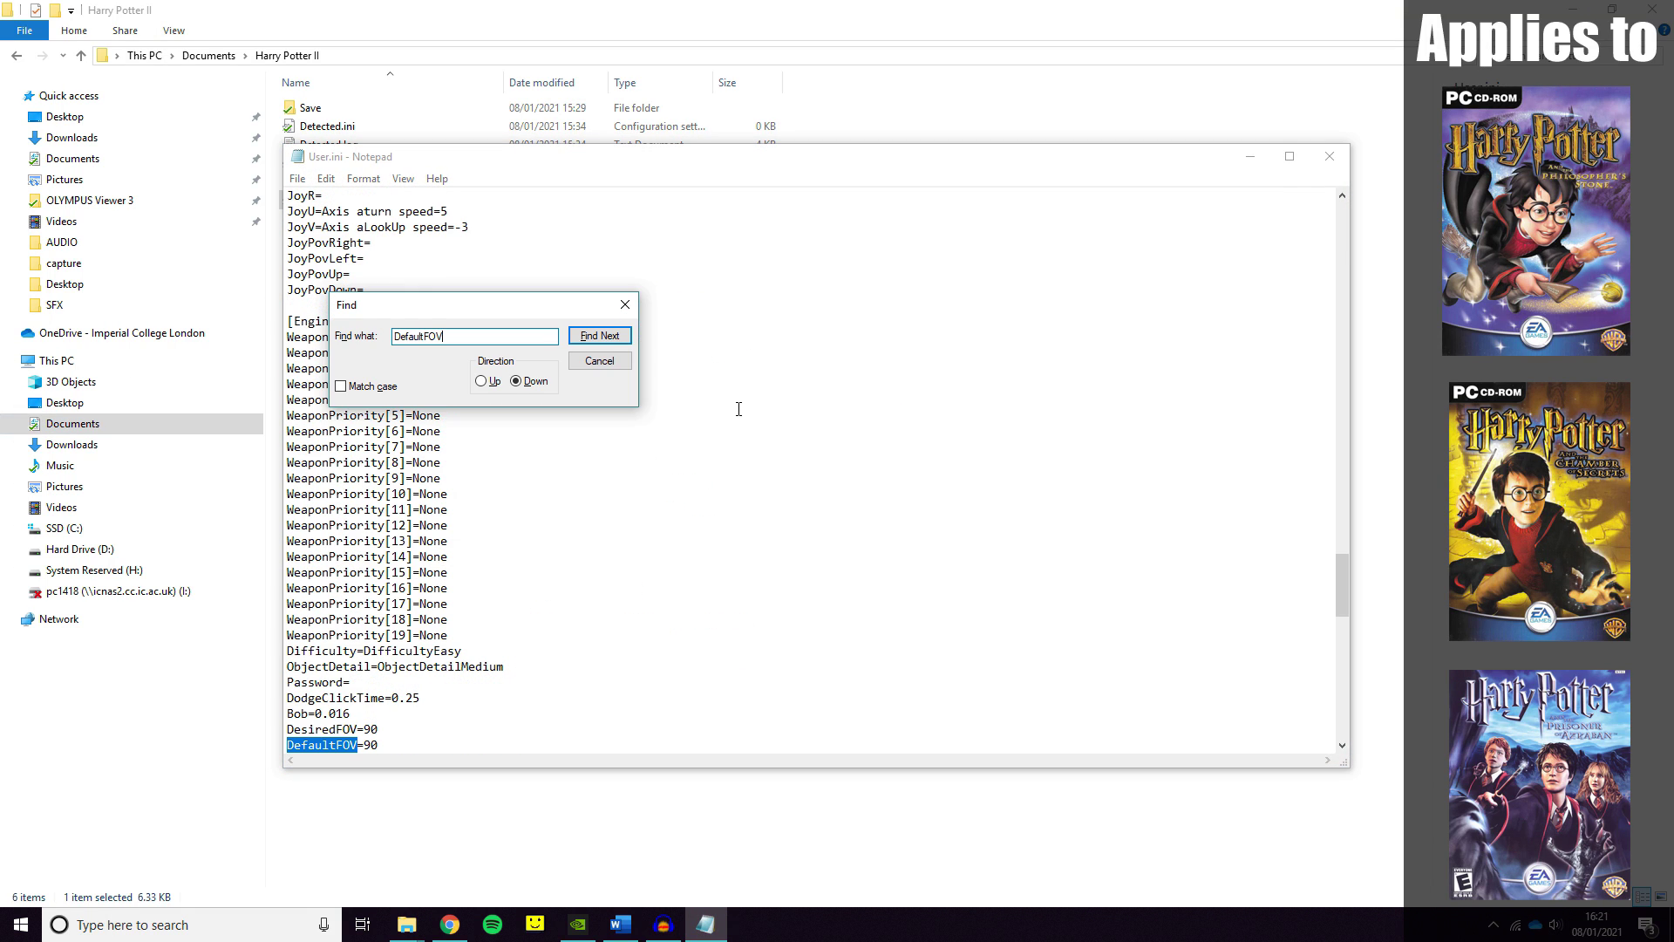
{"action": "left_click_drag", "start_coordinate": [476, 304], "coordinate": [772, 303]}
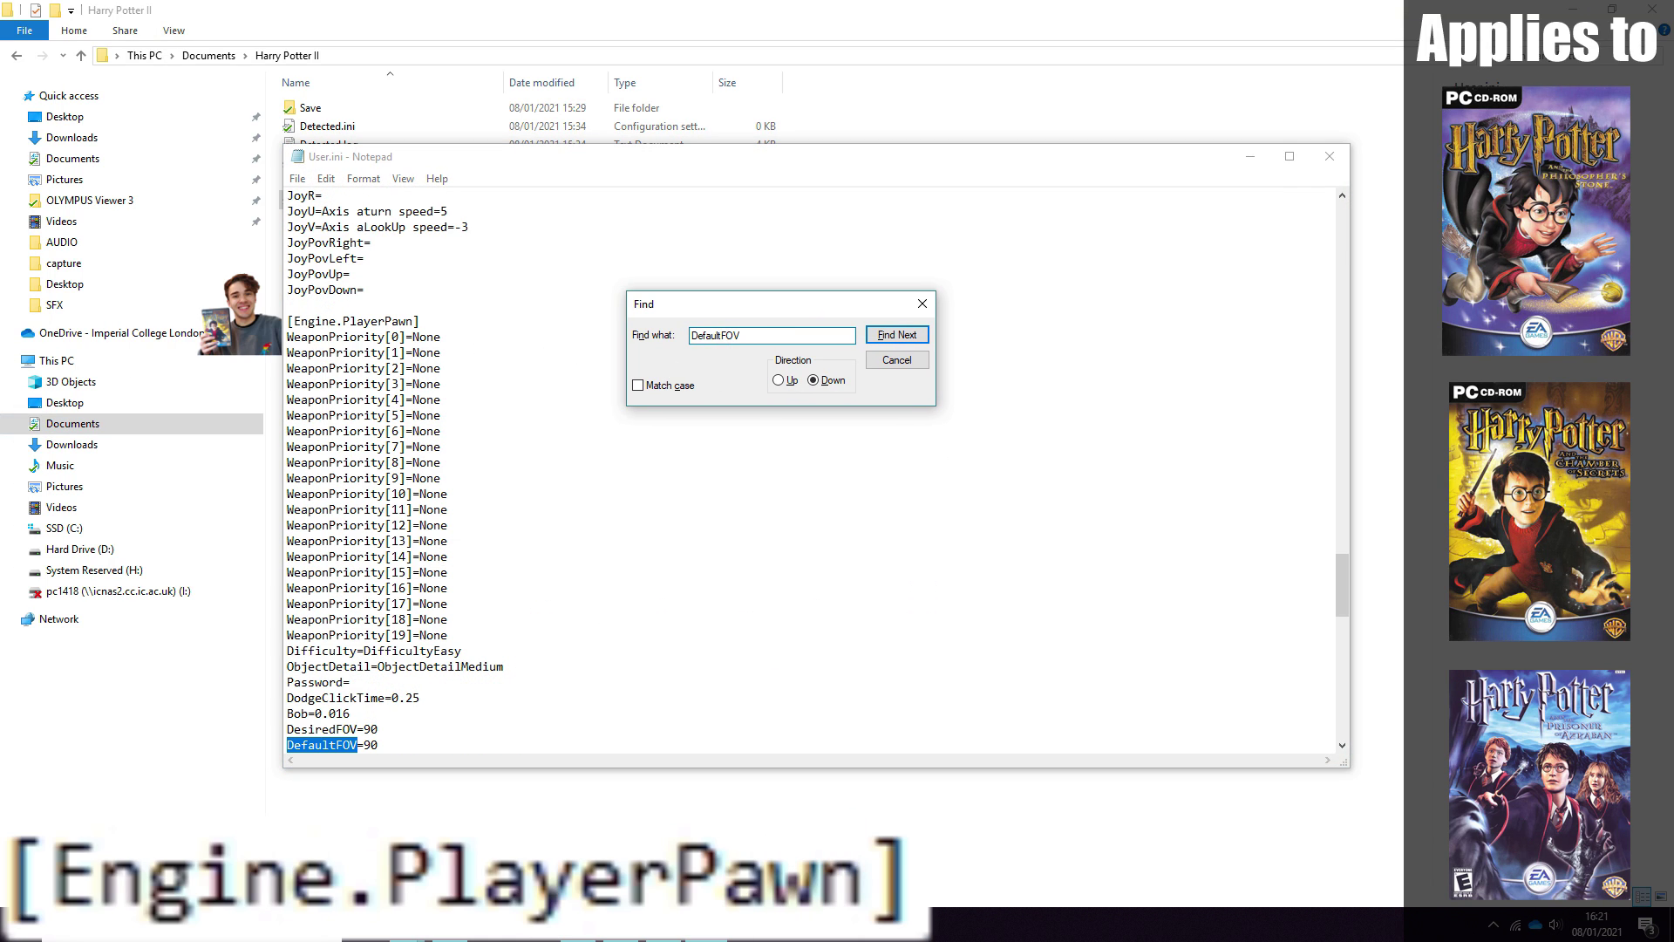
{"action": "left_click", "coordinate": [391, 728]}
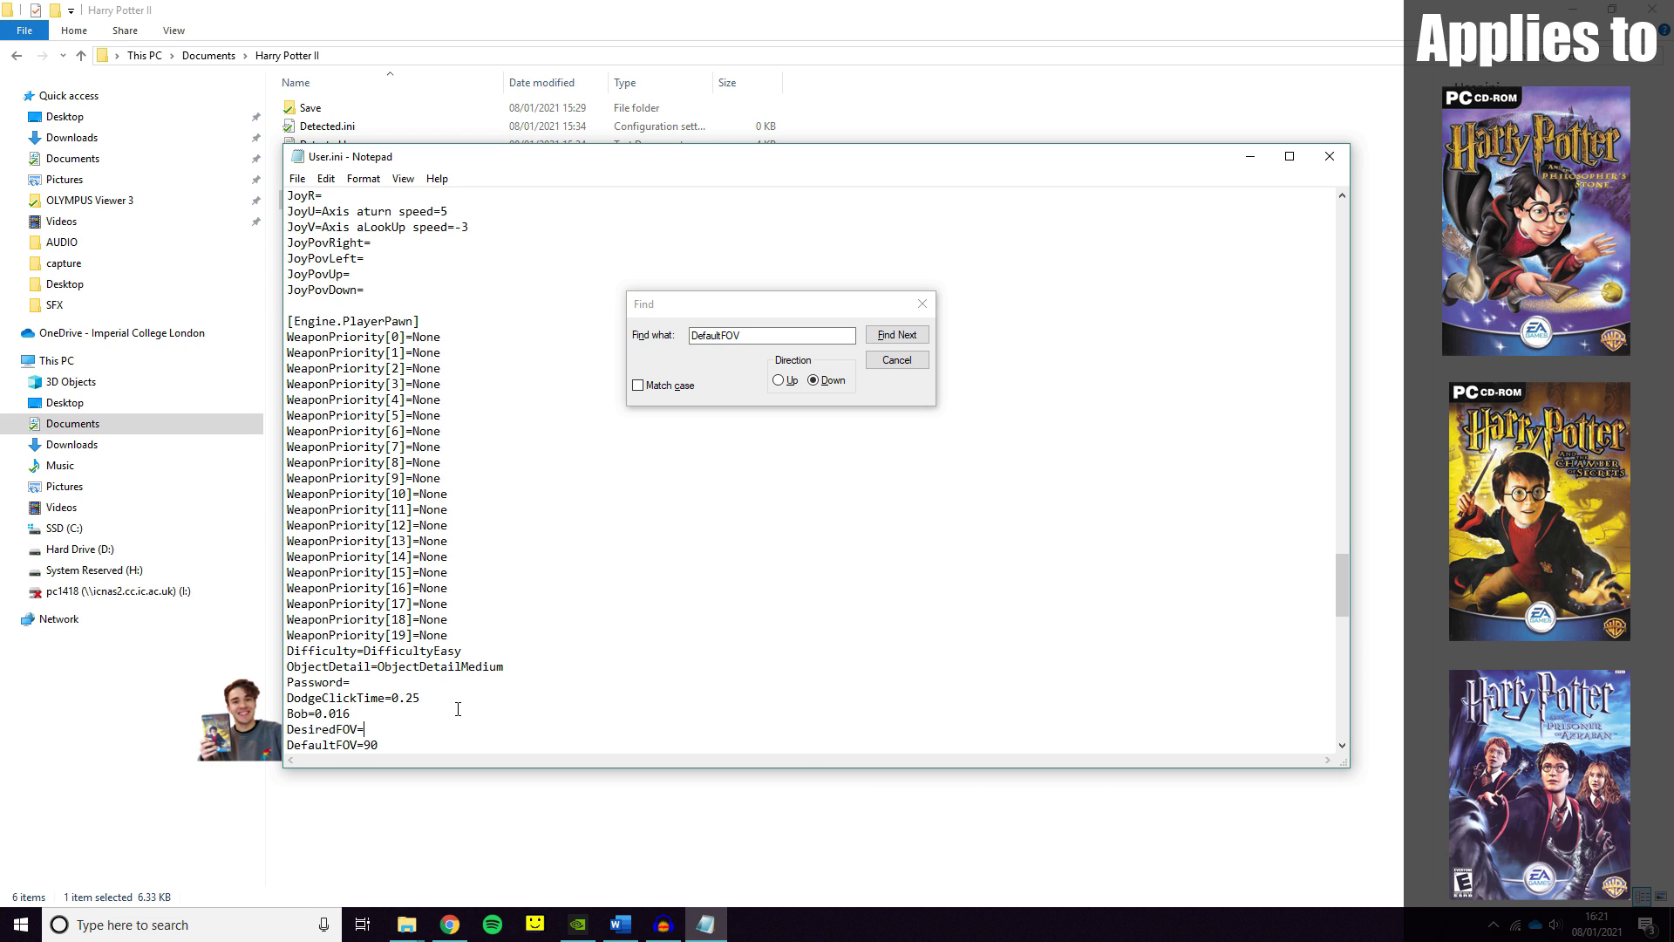
{"action": "scroll", "coordinate": [457, 709], "scroll_direction": "down", "scroll_amount": 3}
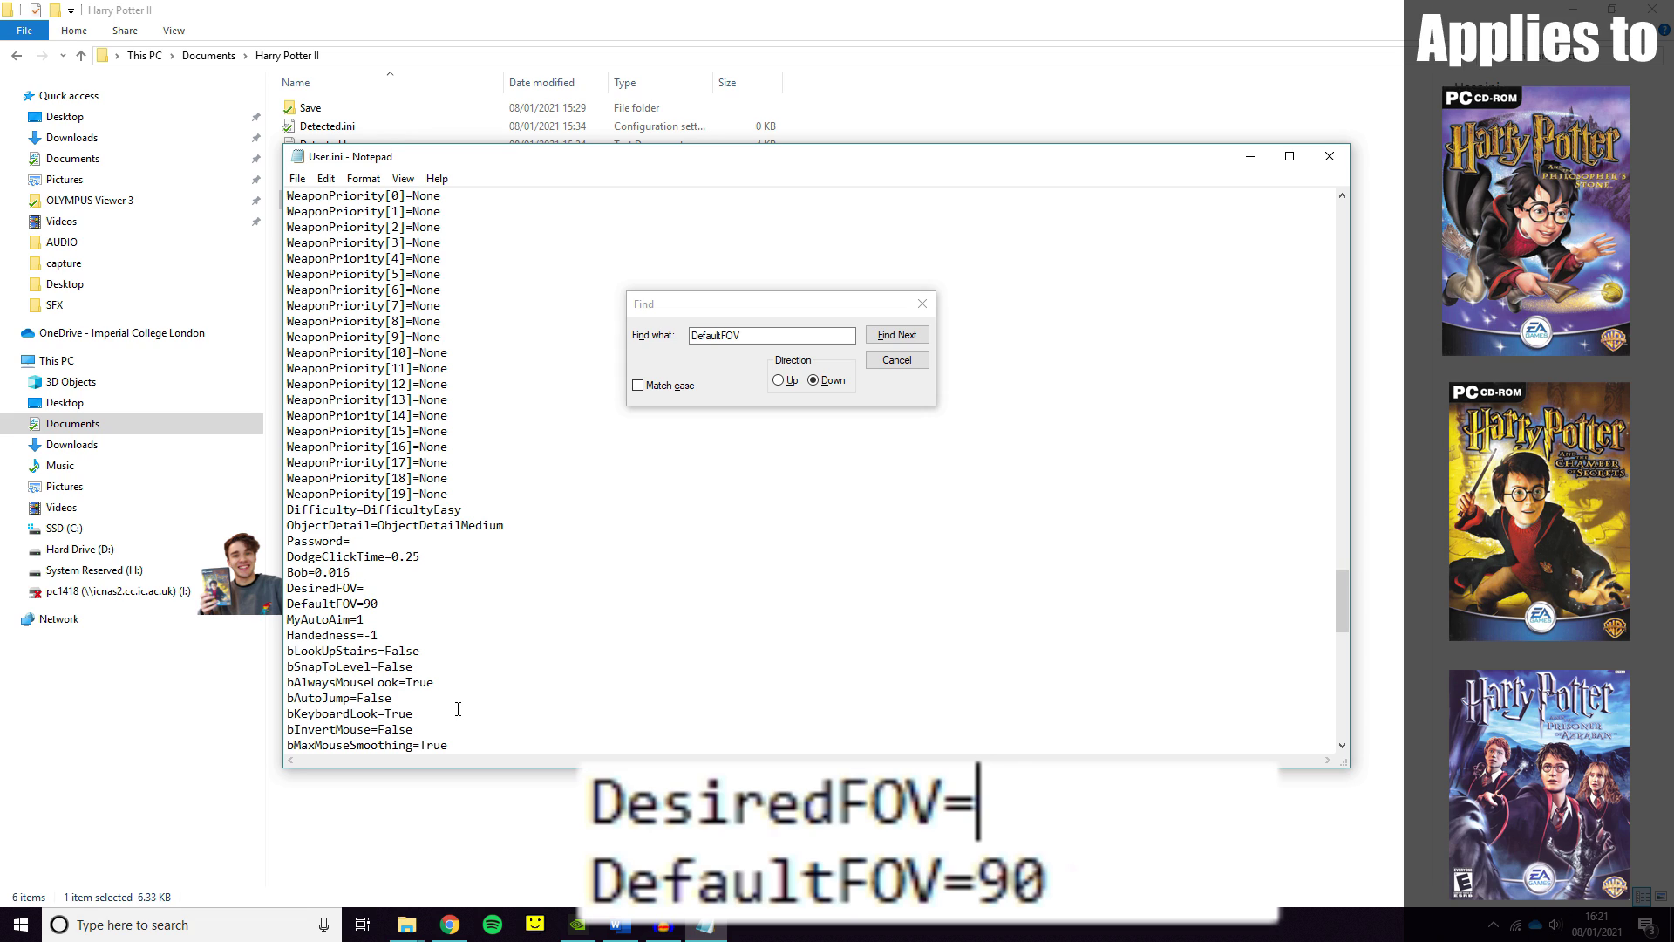
{"action": "type", "text": "106.26"}
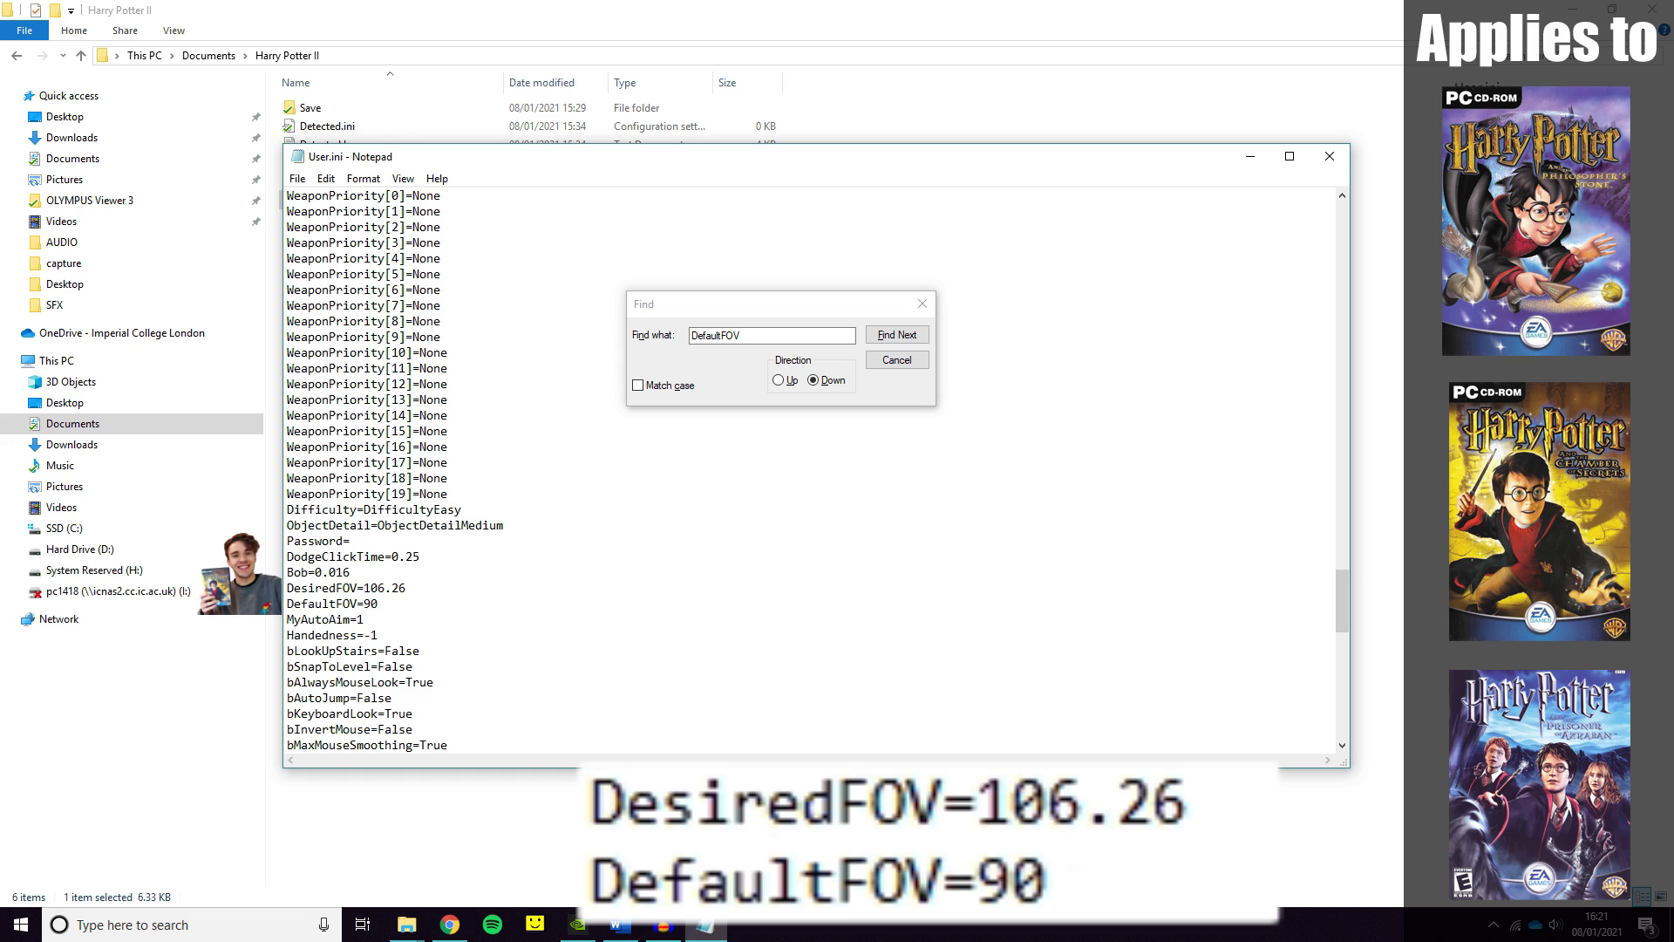
- Change DefaultFOV from 90 to 106.26, save User.ini and close the search box
{"action": "key", "text": "Down"}
{"action": "key", "text": "BackSpace"}
{"action": "key", "text": "BackSpace"}
{"action": "type", "text": "1"}
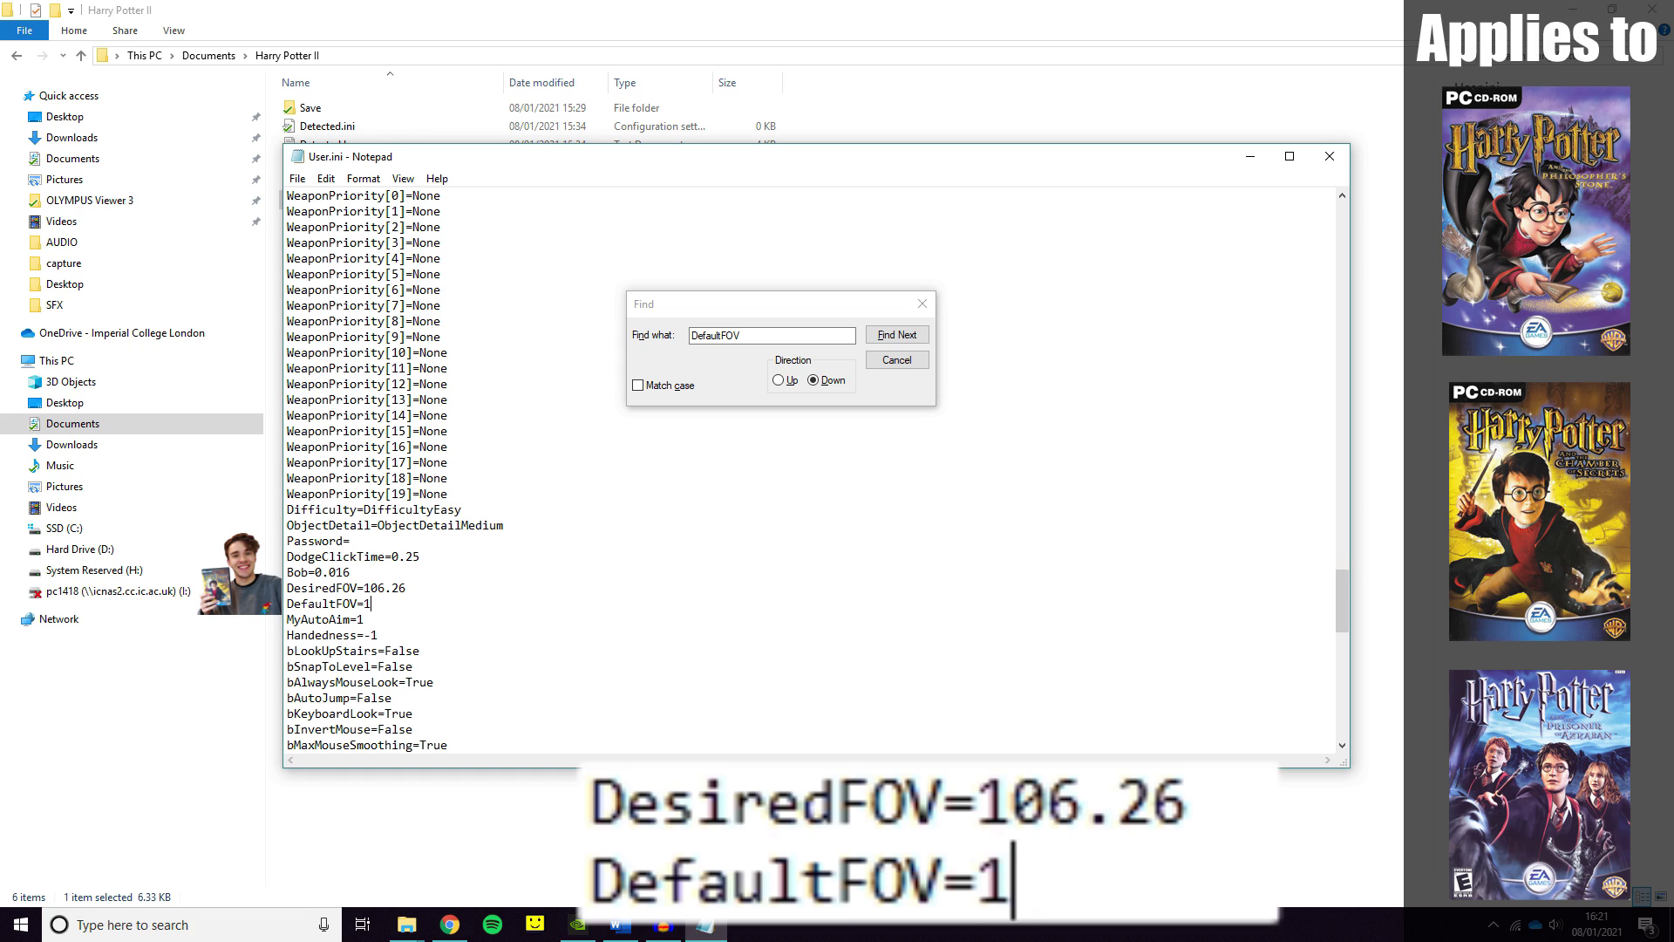
{"action": "type", "text": "06.26"}
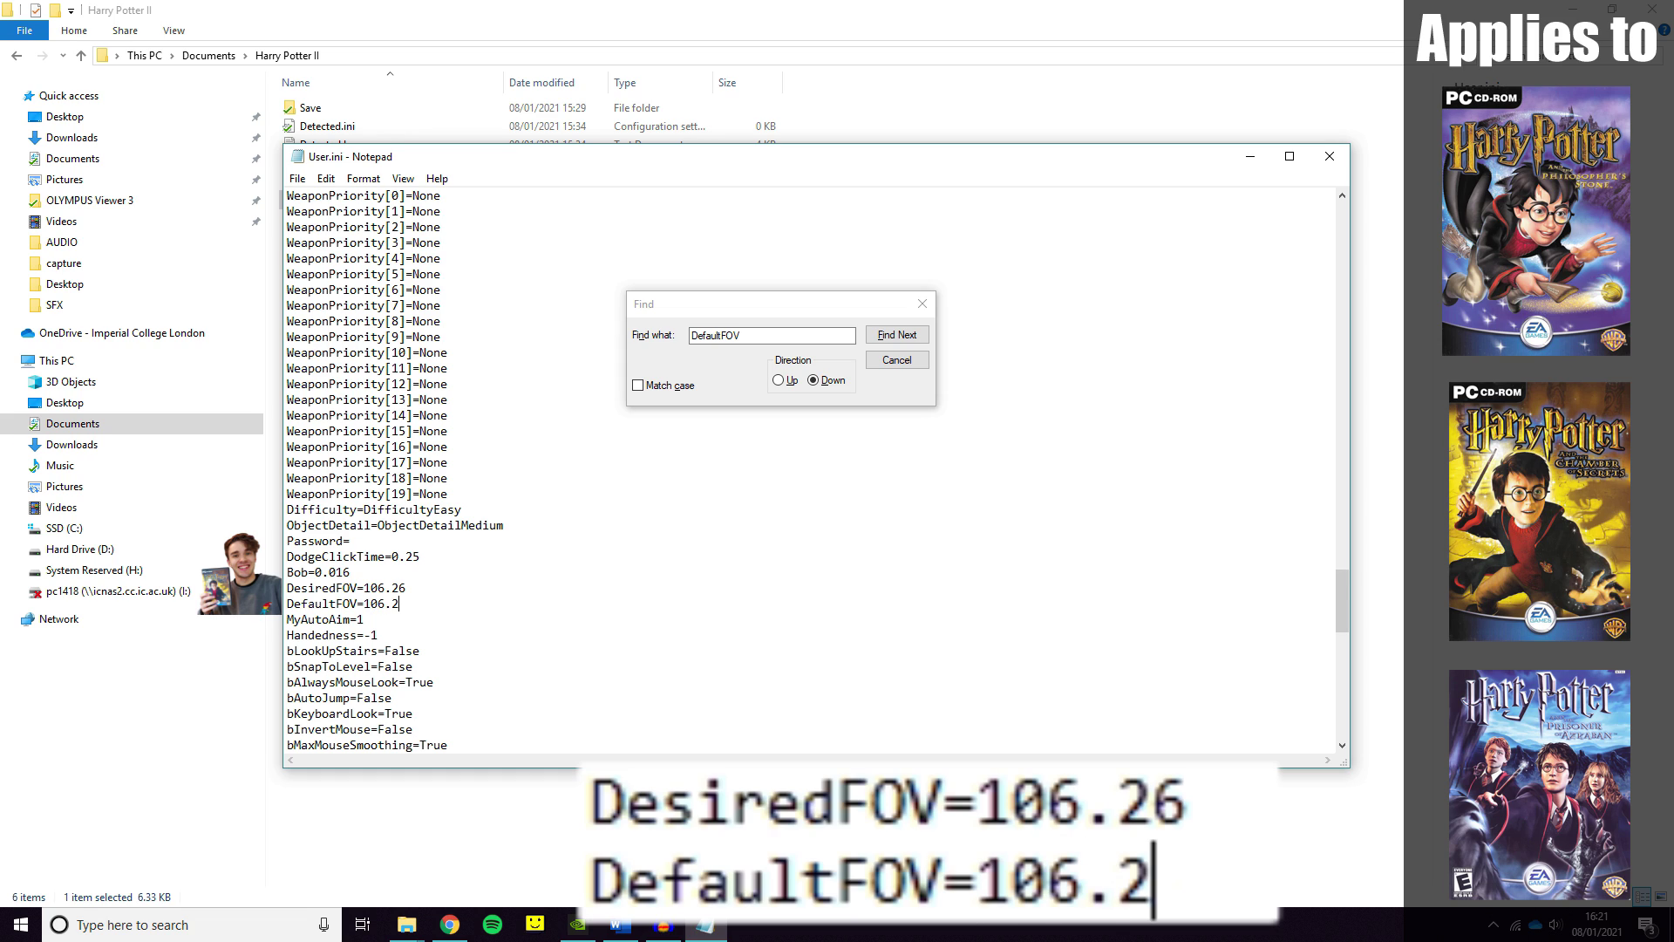
{"action": "left_click", "coordinate": [297, 179]}
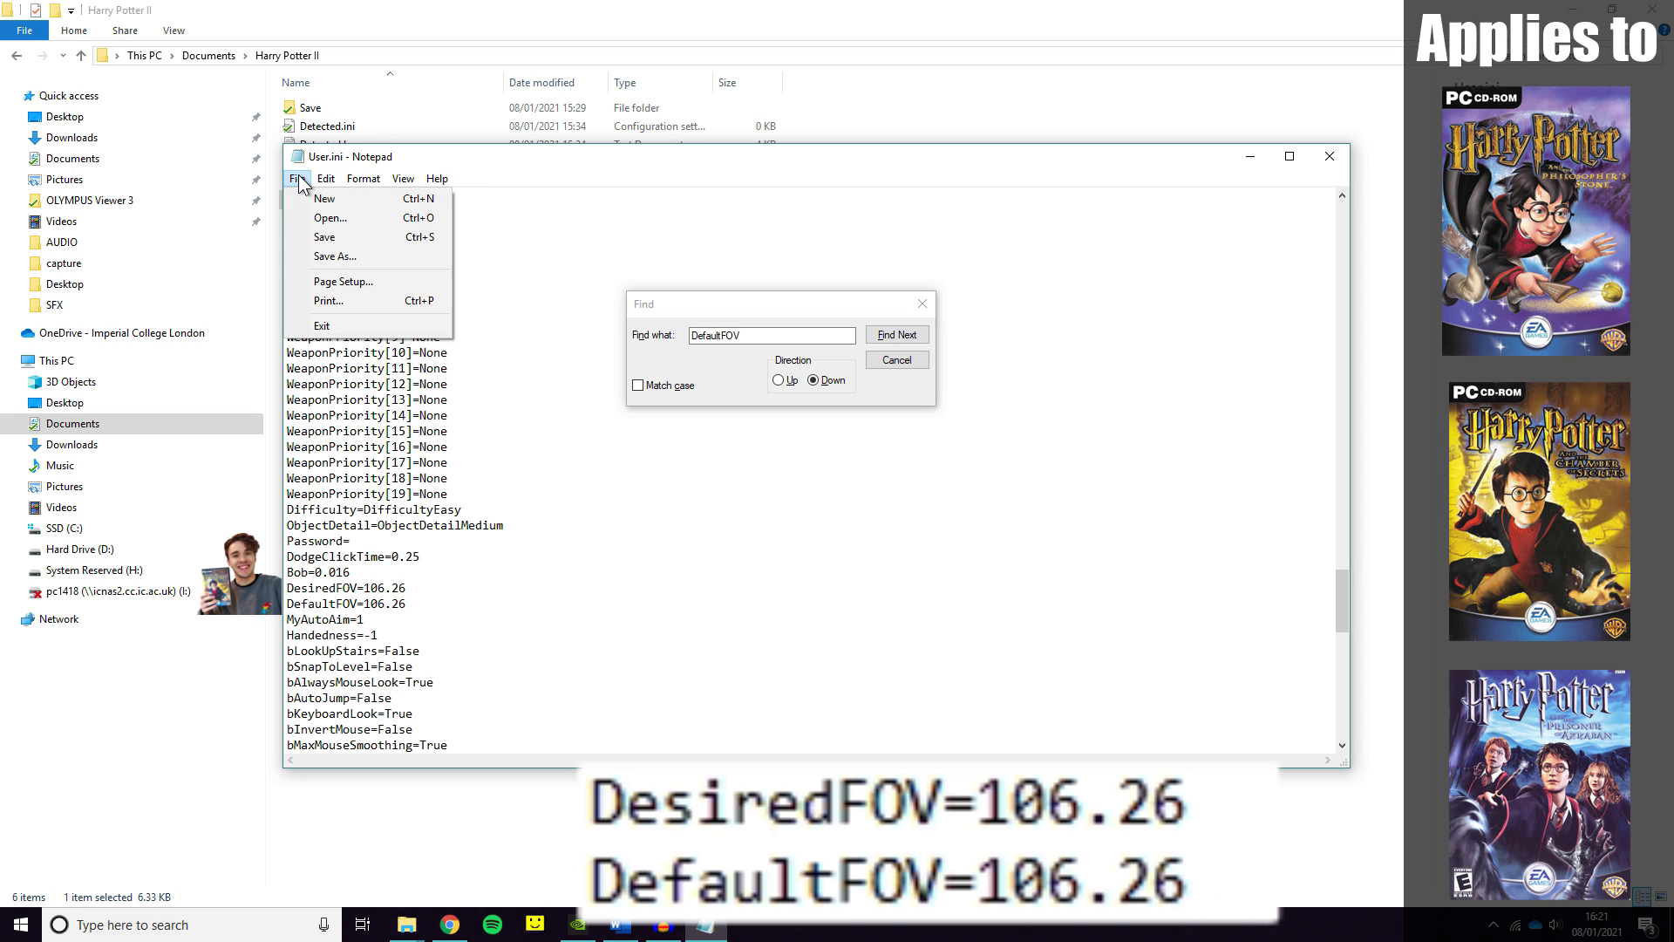
{"action": "left_click", "coordinate": [324, 236]}
{"action": "left_click", "coordinate": [921, 304]}
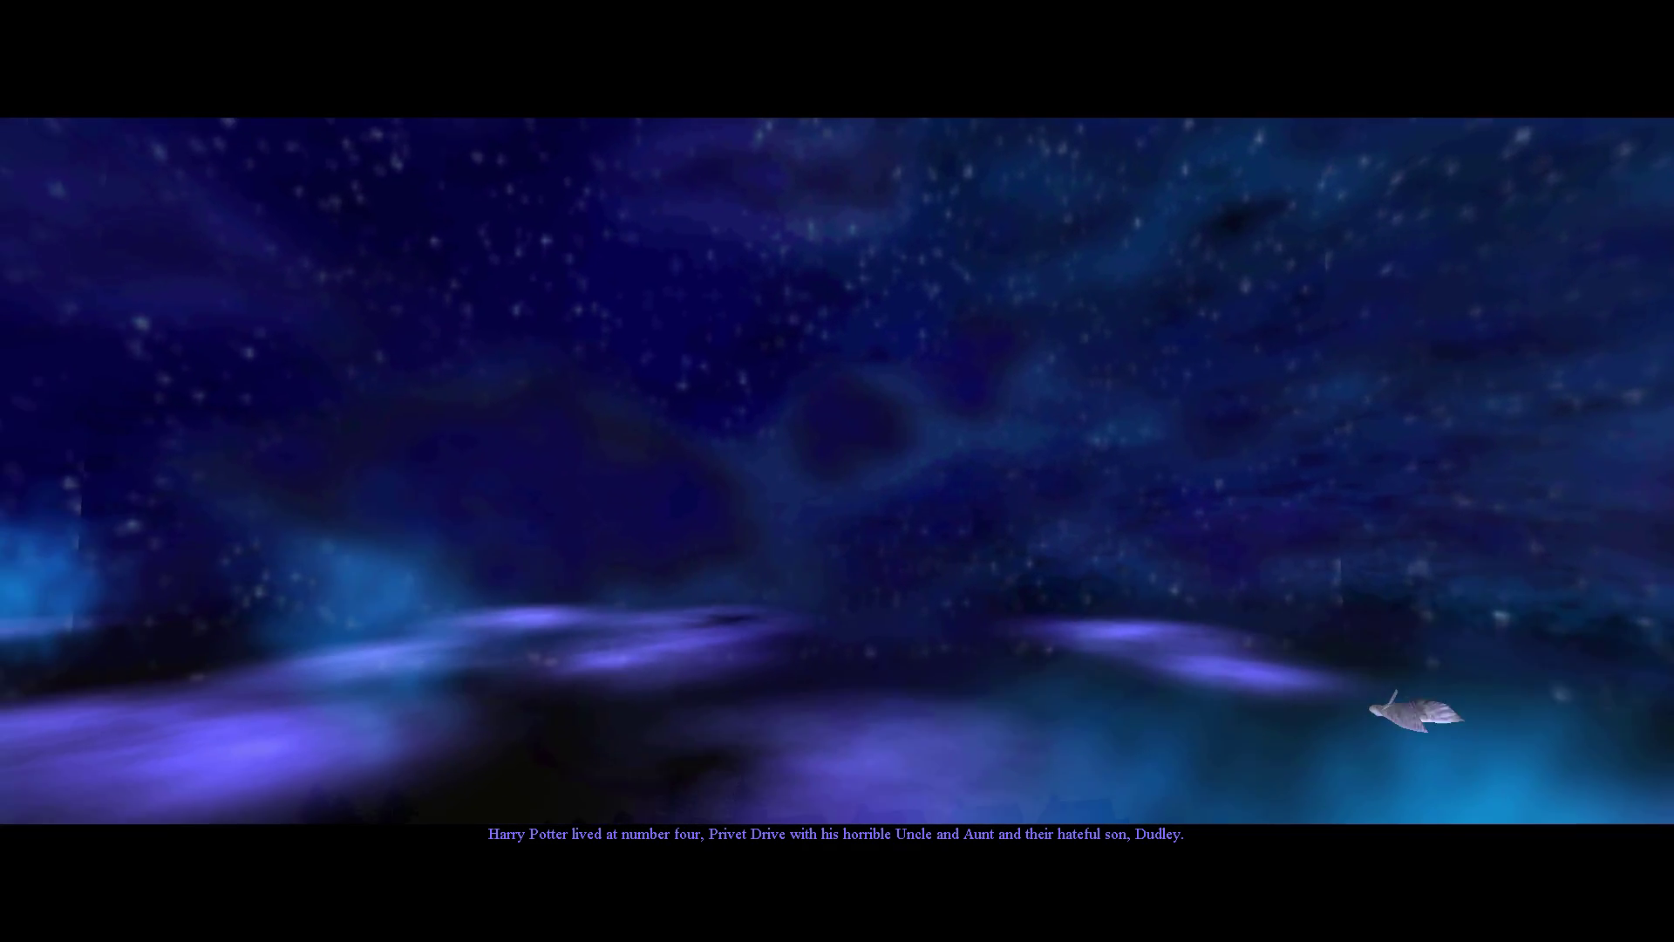
- Skip the Chamber of Secrets Privet Drive intro cinematic with Escape to reach the menu
{"action": "key", "text": "Escape"}
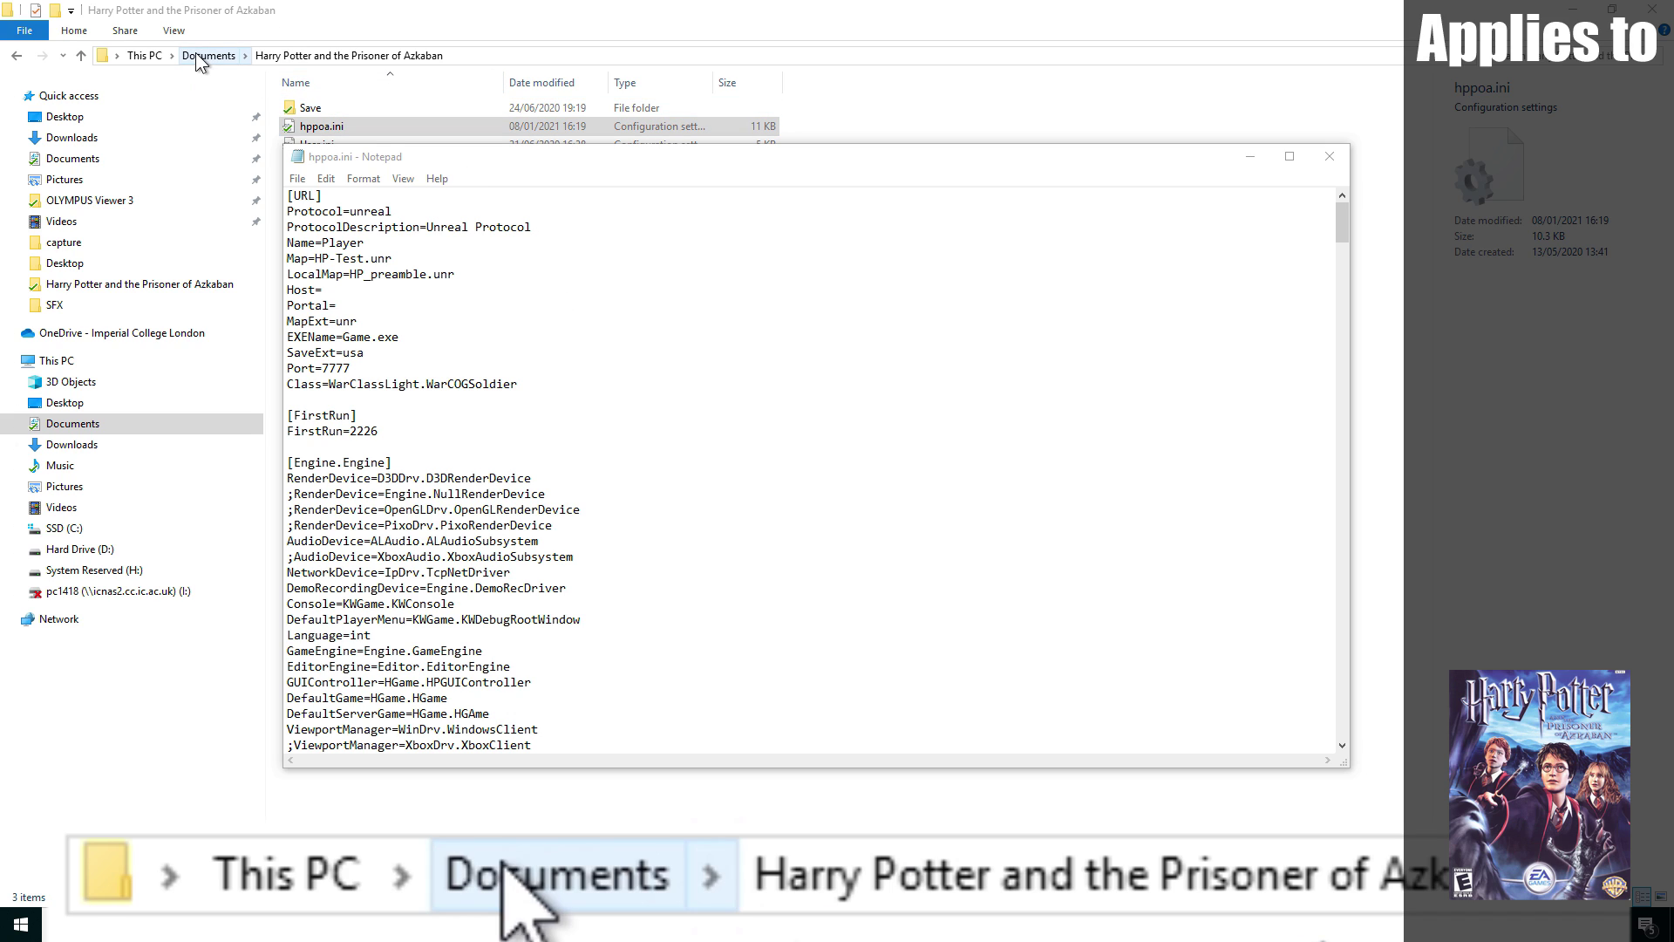
- In hppoa.ini, comment out the D3DDrv RenderDevice line with ';' and uncomment the OpenGL RenderDevice line
{"action": "left_click", "coordinate": [299, 129]}
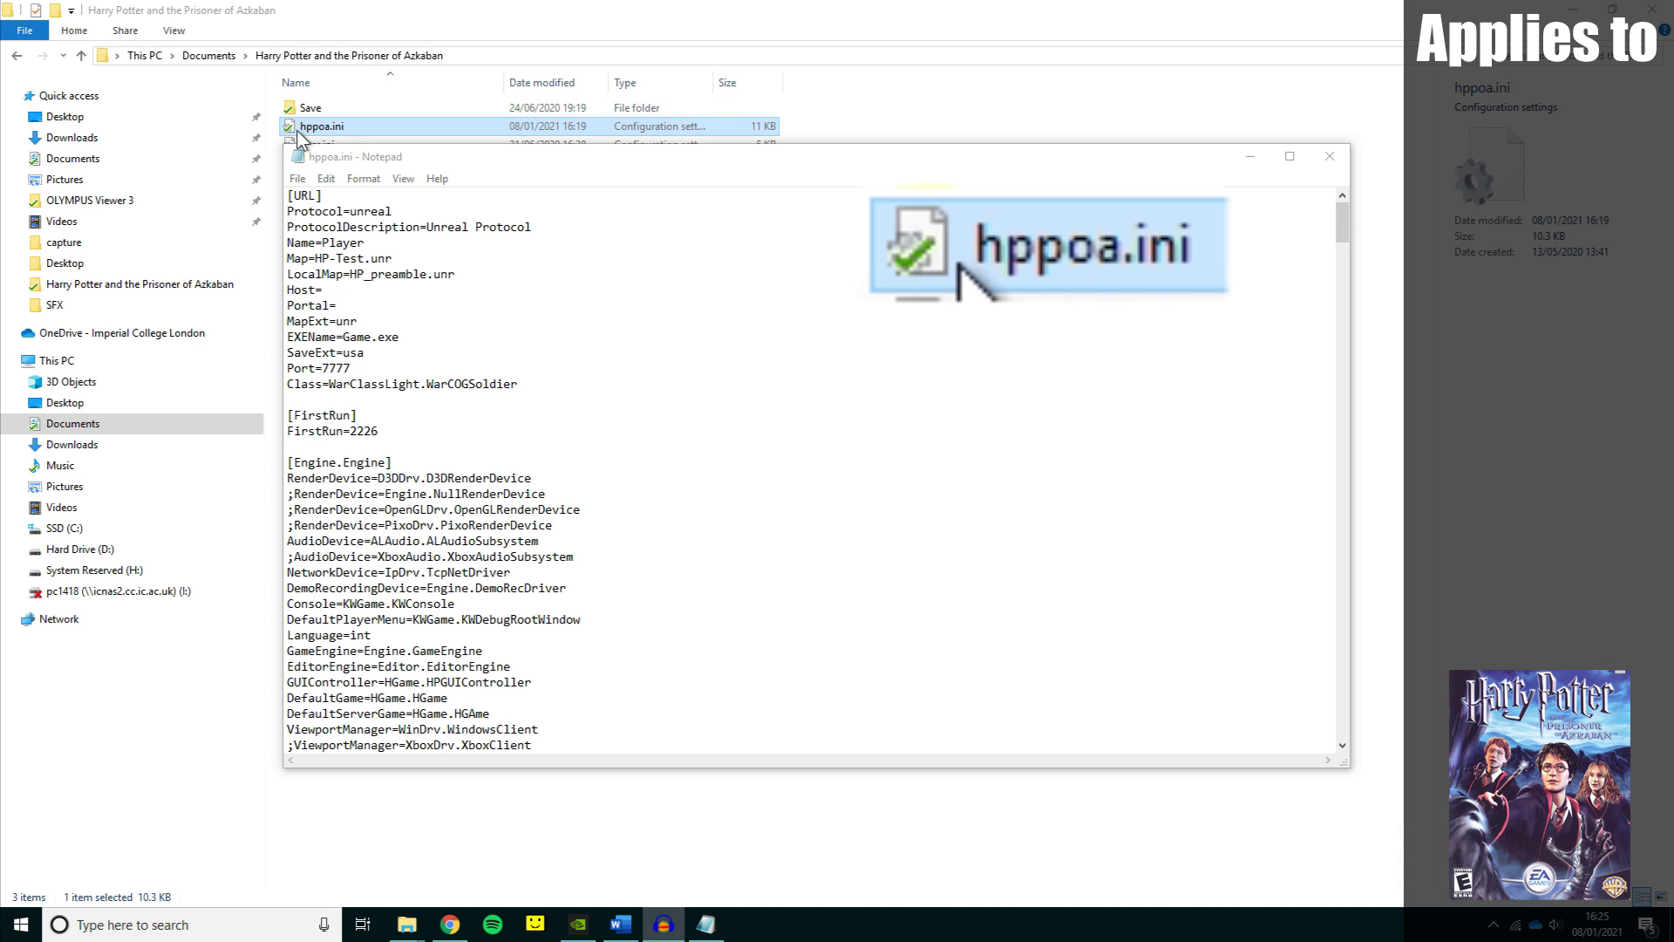
{"action": "left_click_drag", "start_coordinate": [521, 168], "coordinate": [593, 203]}
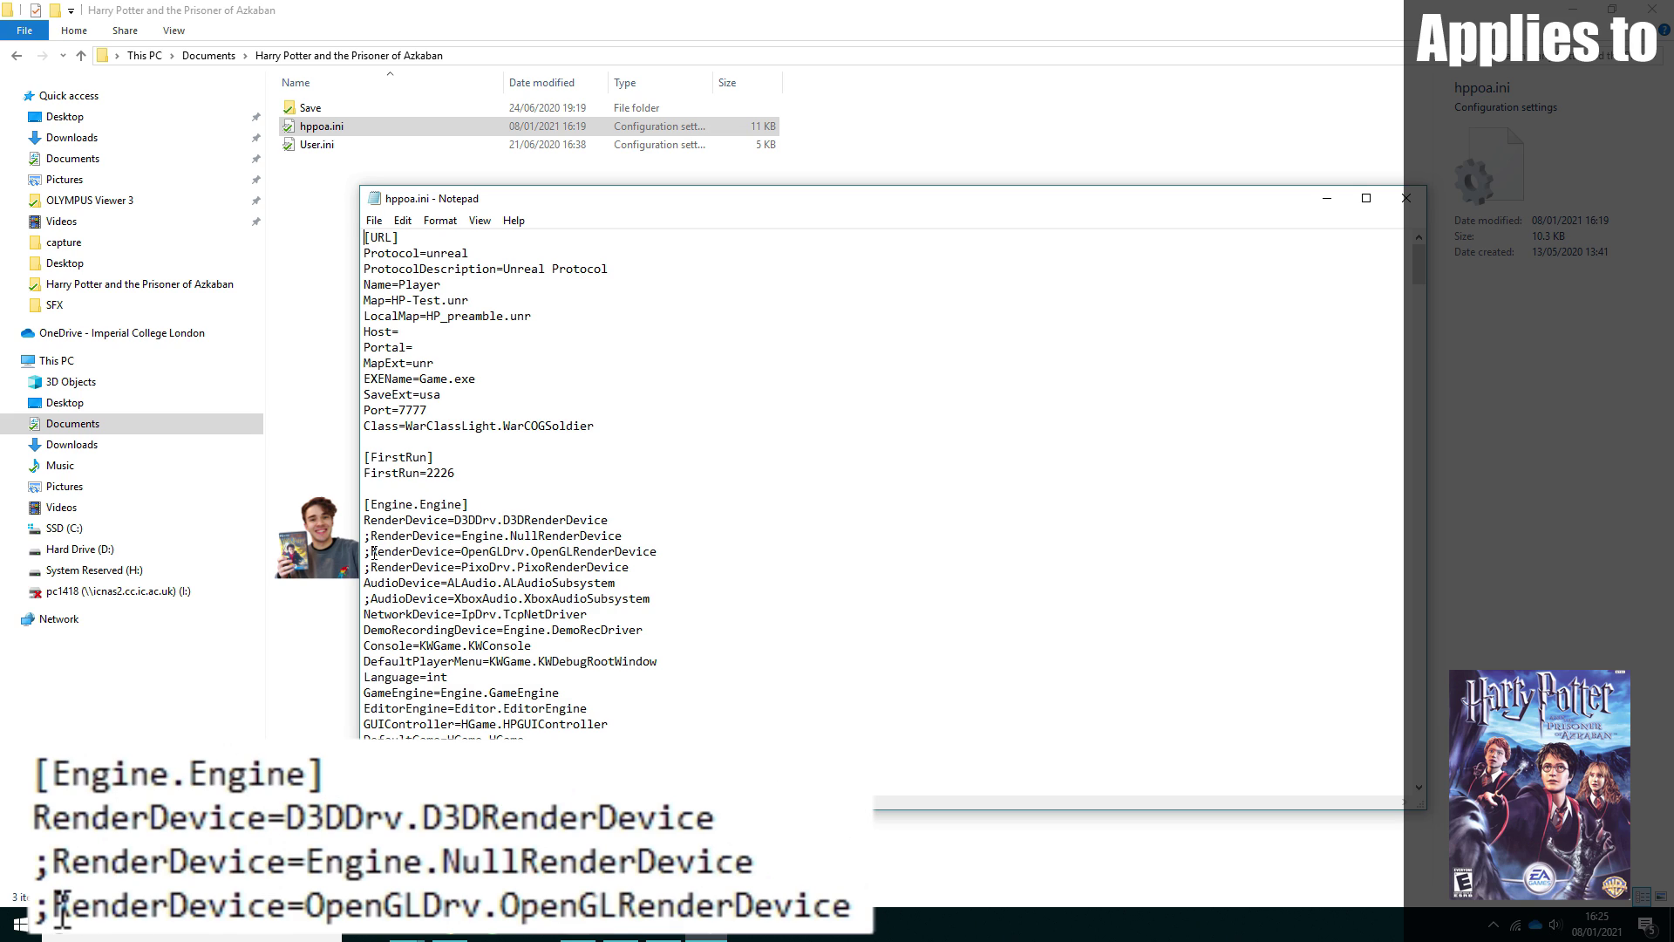
{"action": "left_click_drag", "start_coordinate": [363, 551], "coordinate": [371, 551]}
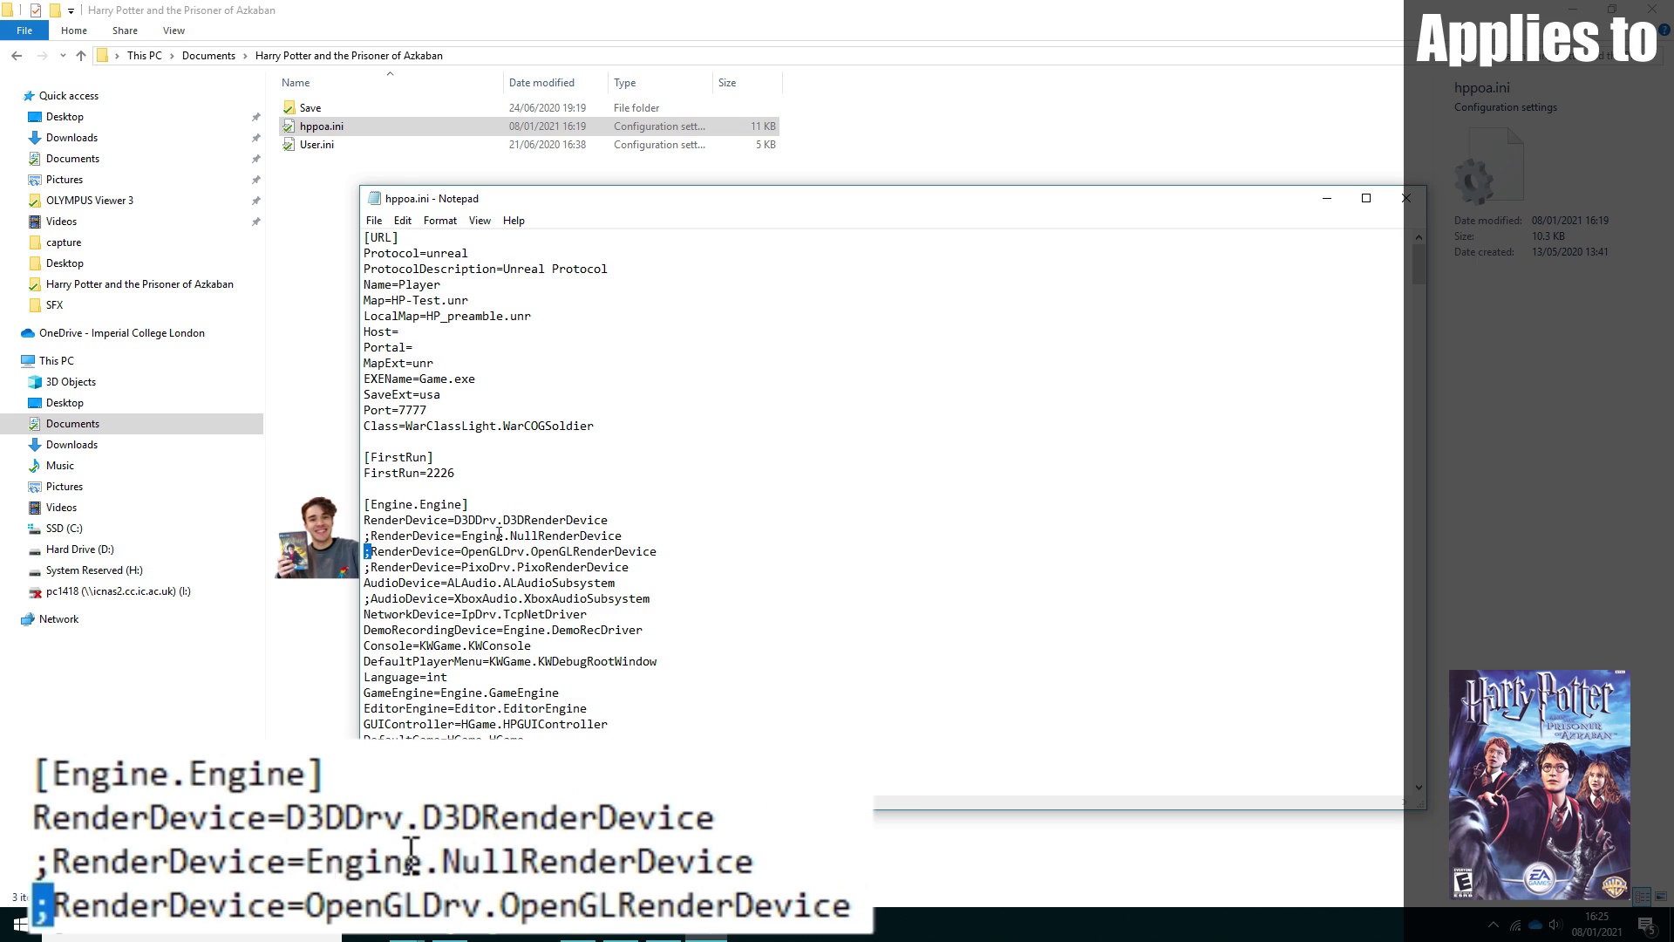
{"action": "key", "text": "Left"}
{"action": "key", "text": "Up"}
{"action": "key", "text": "Up"}
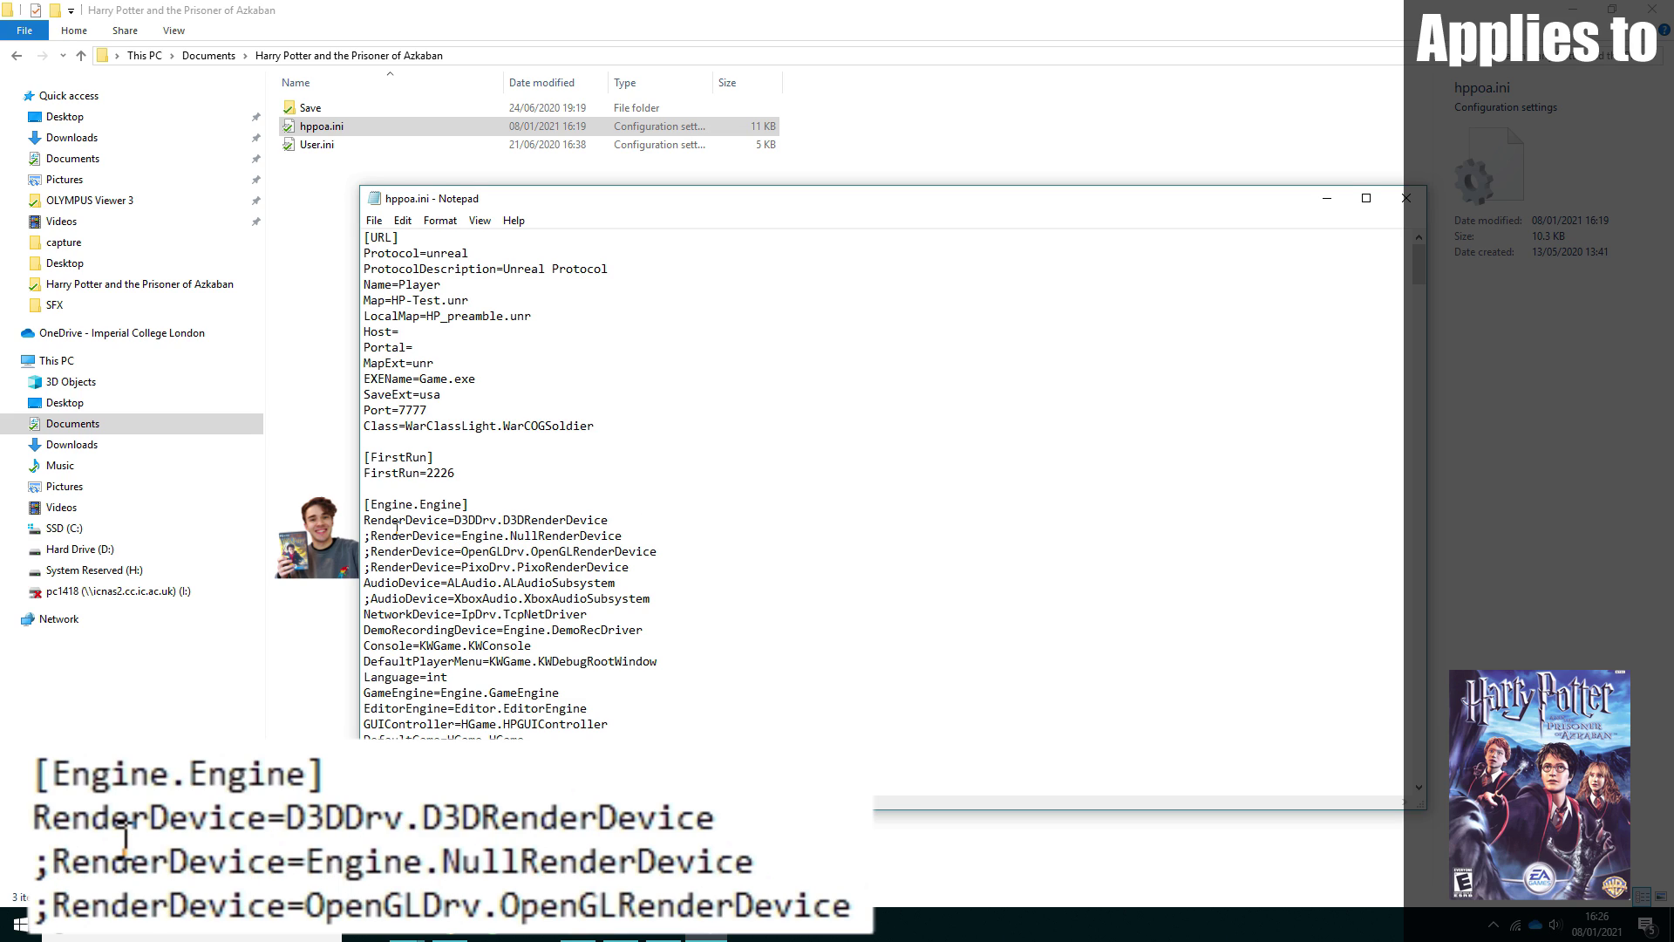
{"action": "type", "text": ";"}
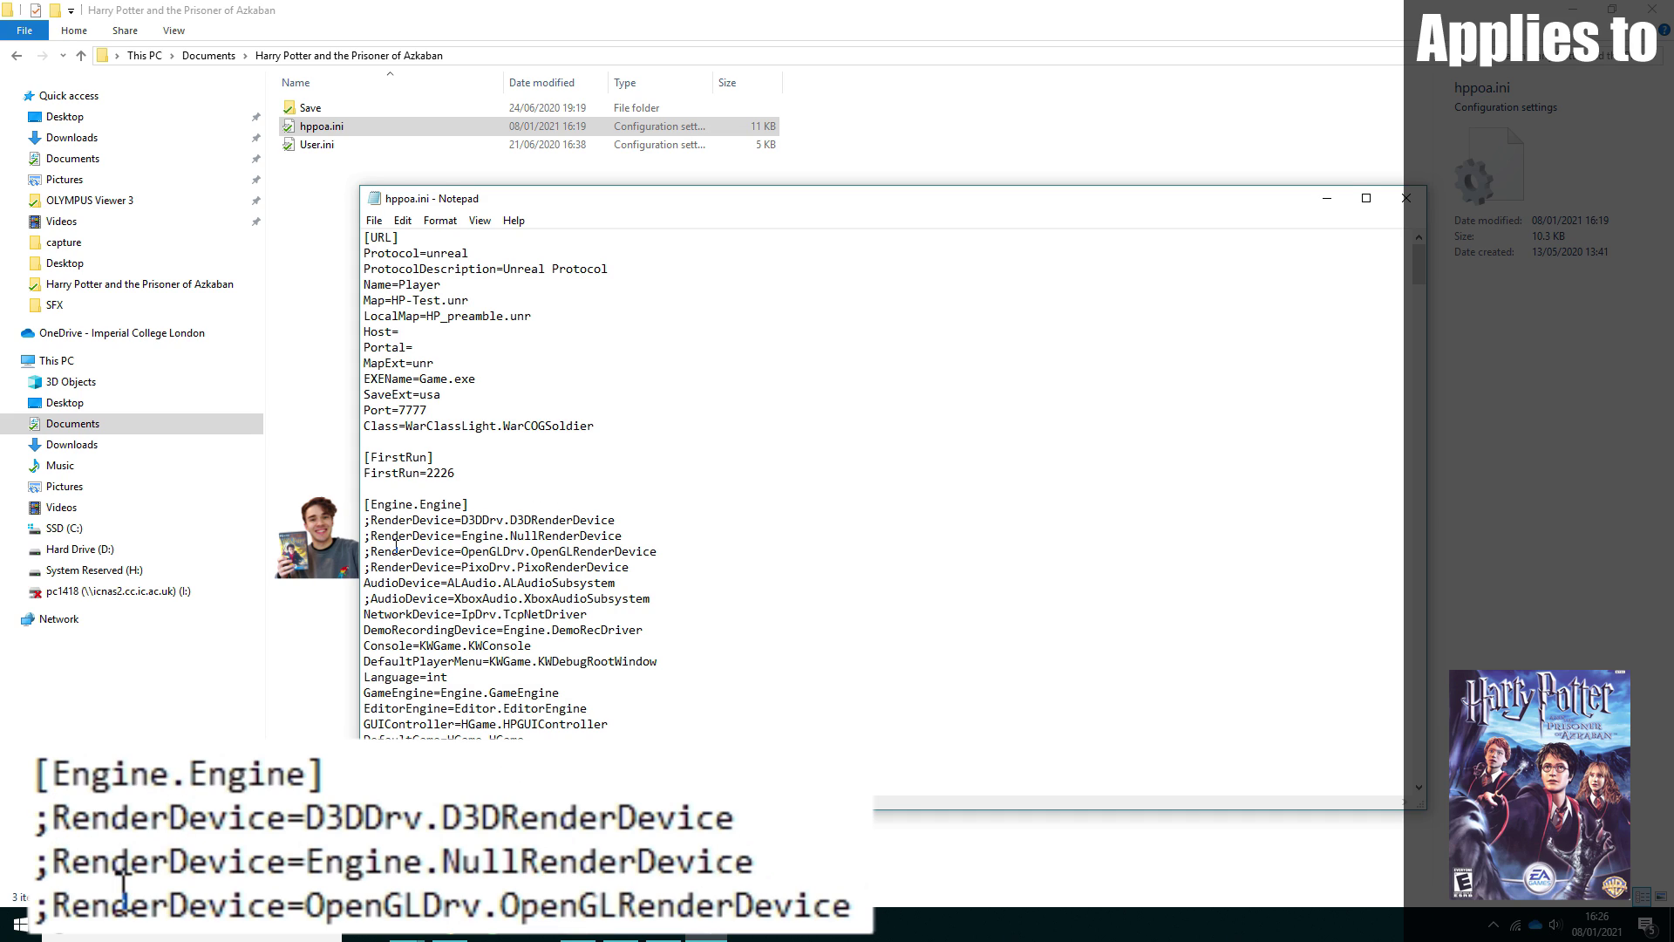
{"action": "left_click", "coordinate": [369, 551]}
{"action": "key", "text": "BackSpace"}
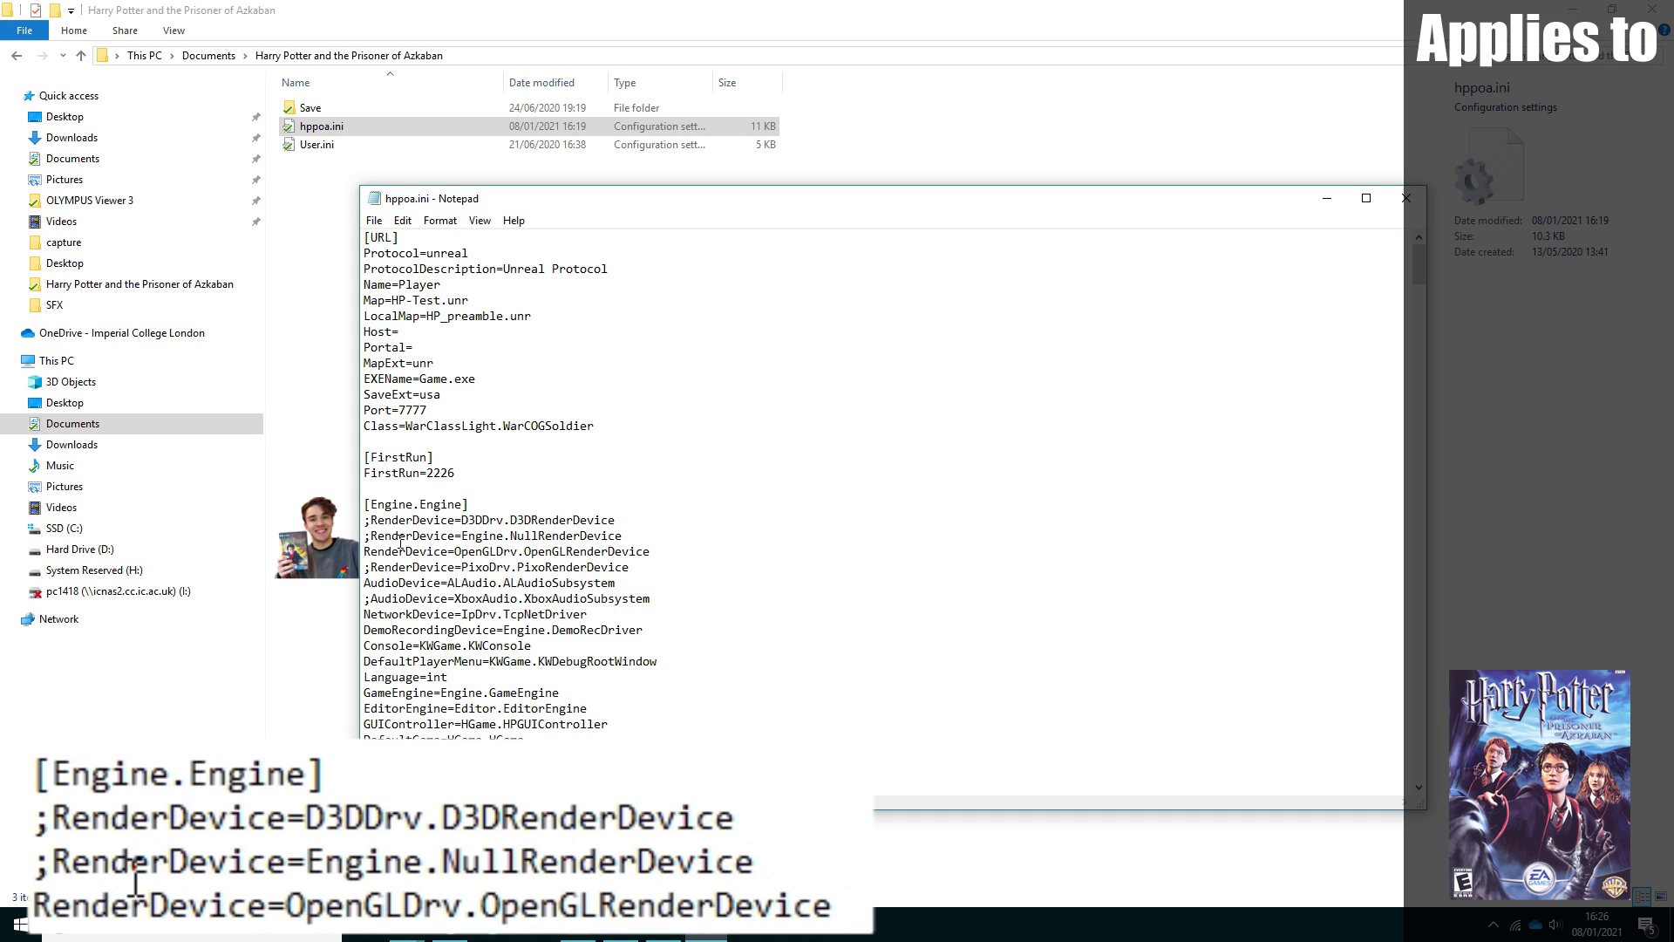